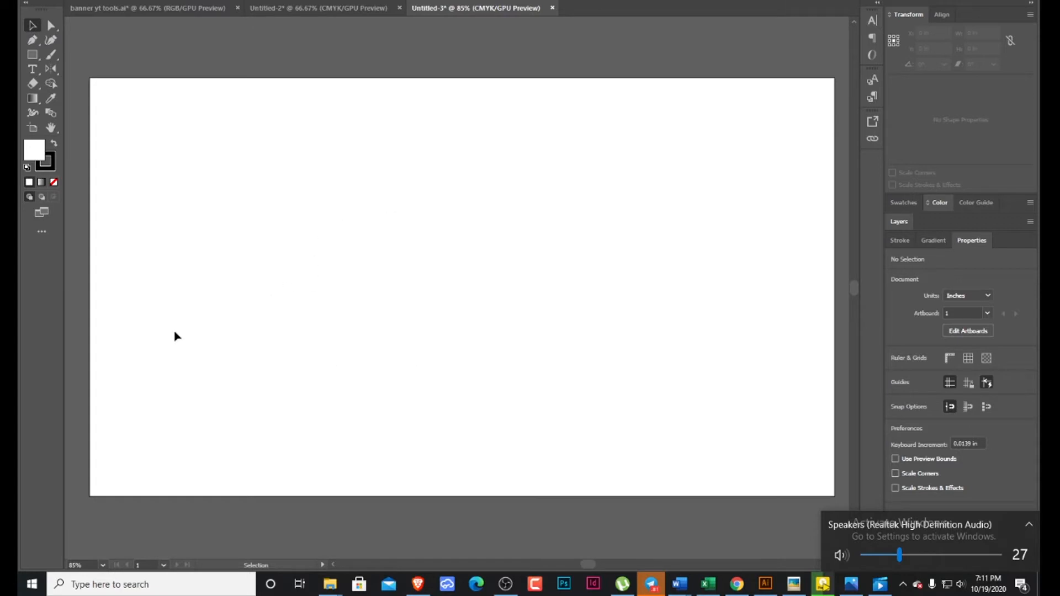
Draw a square about 2.62 in wide in the artboard's upper left area and fill it with red C1211A.
{"action": "left_click", "coordinate": [32, 54]}
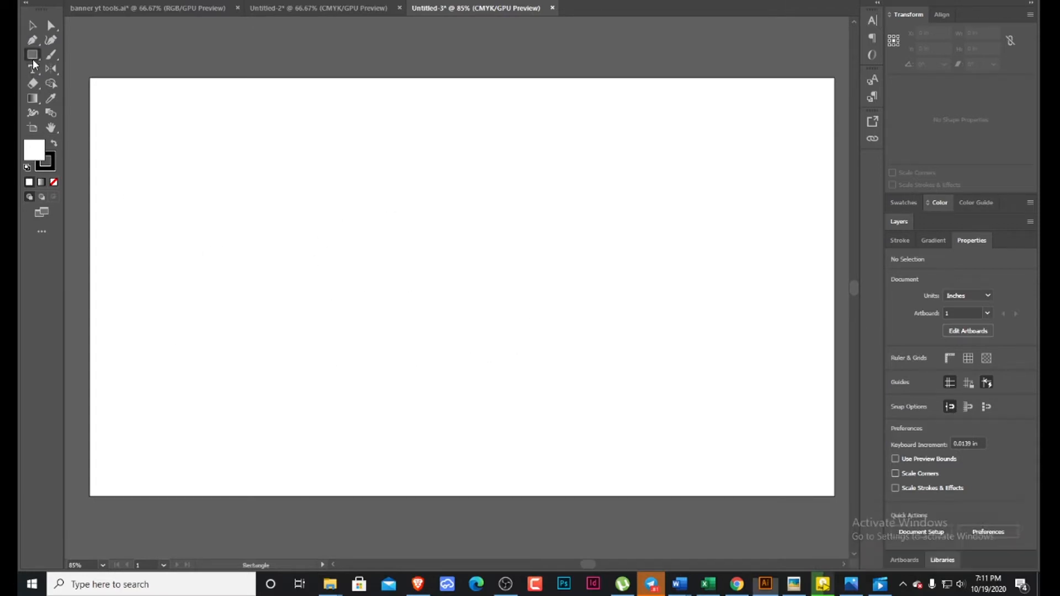
{"action": "left_click_drag", "start_coordinate": [200, 130], "coordinate": [323, 252]}
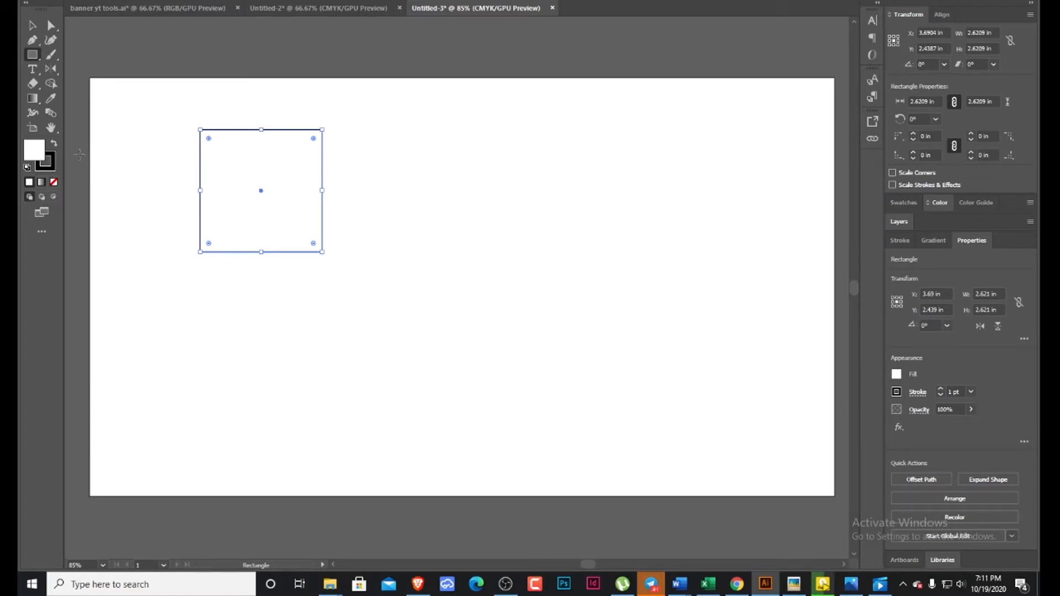
{"action": "double_click", "coordinate": [41, 154]}
{"action": "left_click", "coordinate": [681, 276]}
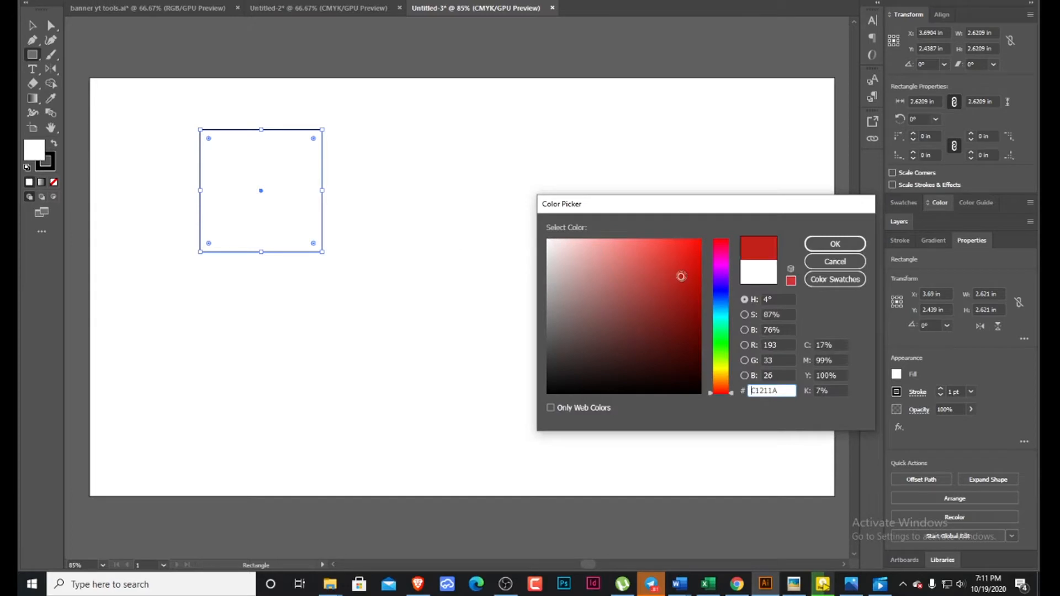
{"action": "left_click", "coordinate": [835, 244]}
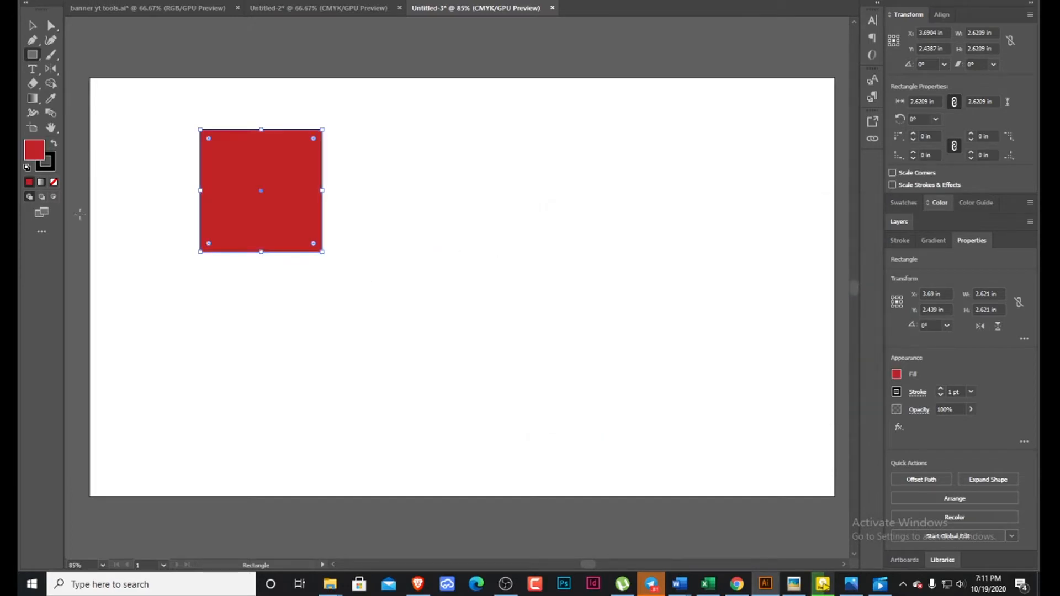
Move the red square to the artboard's right side and back to the left side with the Selection tool.
{"action": "left_click", "coordinate": [32, 26]}
{"action": "left_click_drag", "start_coordinate": [273, 204], "coordinate": [700, 200]}
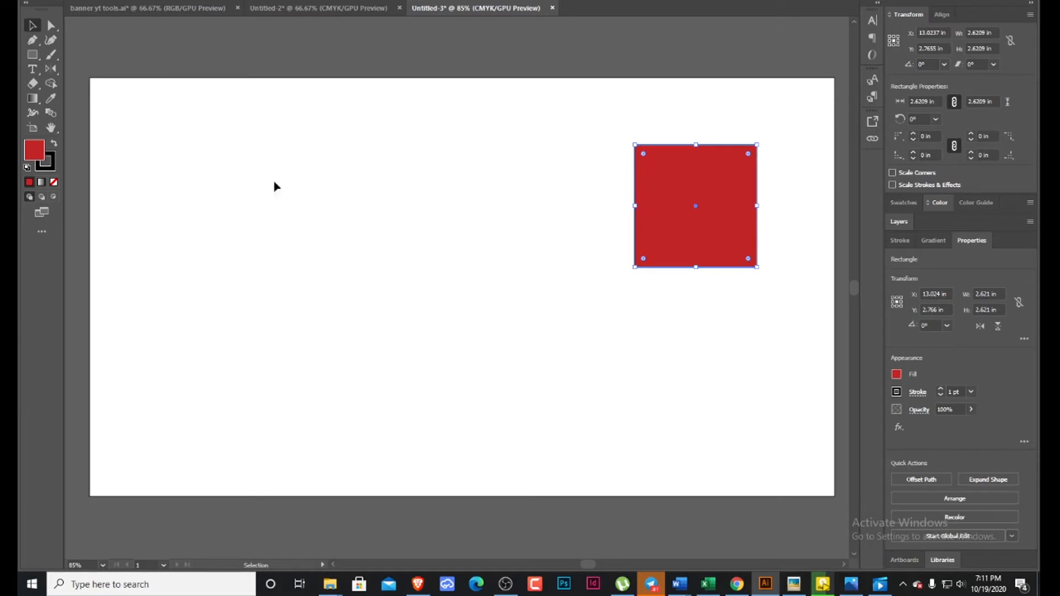
{"action": "left_click_drag", "start_coordinate": [705, 230], "coordinate": [286, 241]}
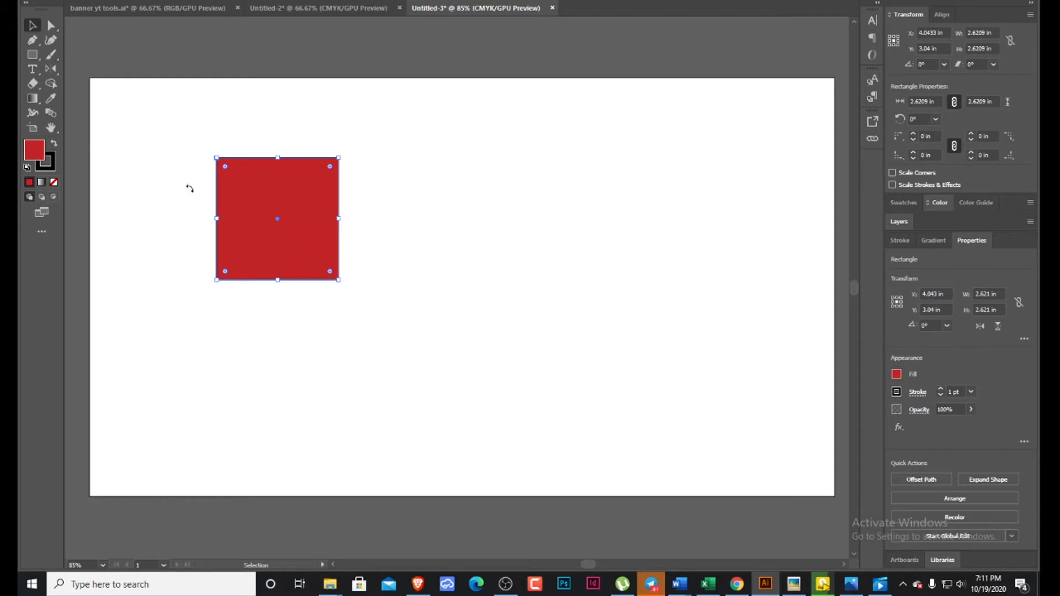
{"action": "left_click", "coordinate": [47, 28]}
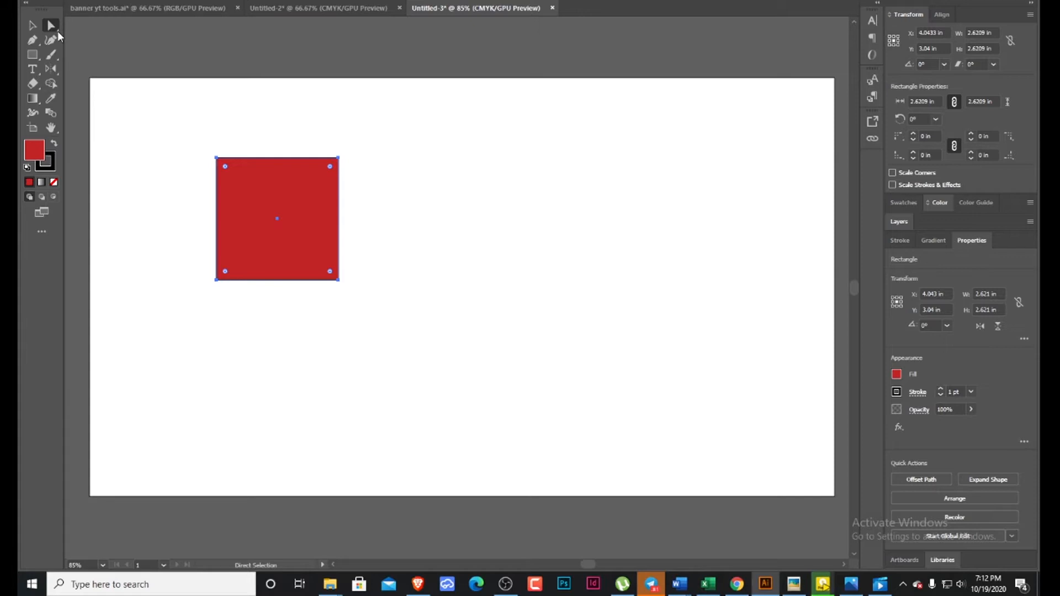
{"action": "left_click_drag", "start_coordinate": [57, 31], "coordinate": [95, 28]}
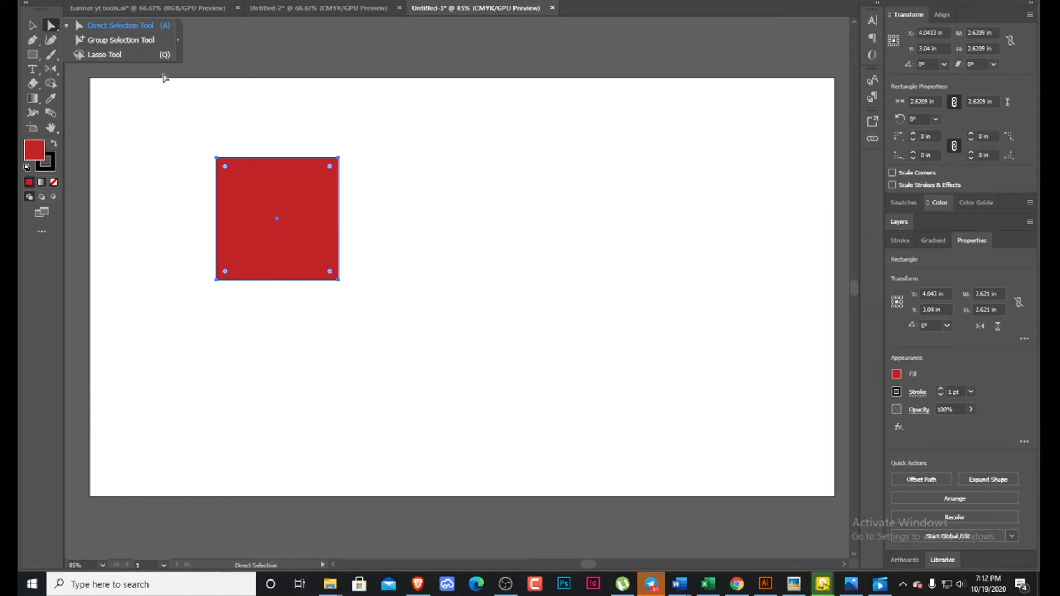
{"action": "left_click", "coordinate": [252, 181]}
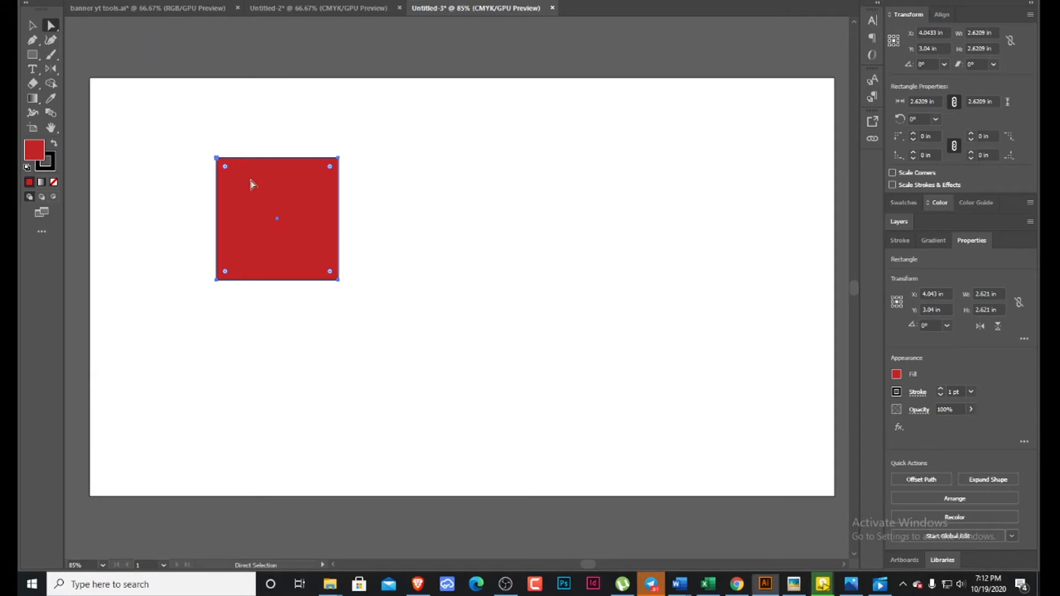
{"action": "left_click", "coordinate": [40, 45]}
{"action": "left_click", "coordinate": [39, 44]}
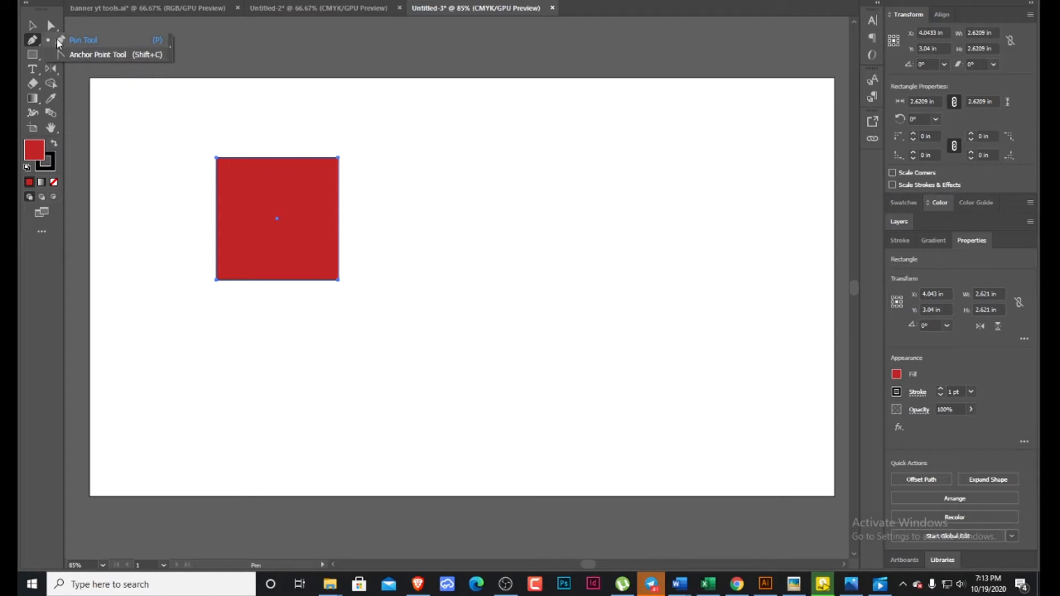
{"action": "left_click", "coordinate": [35, 45]}
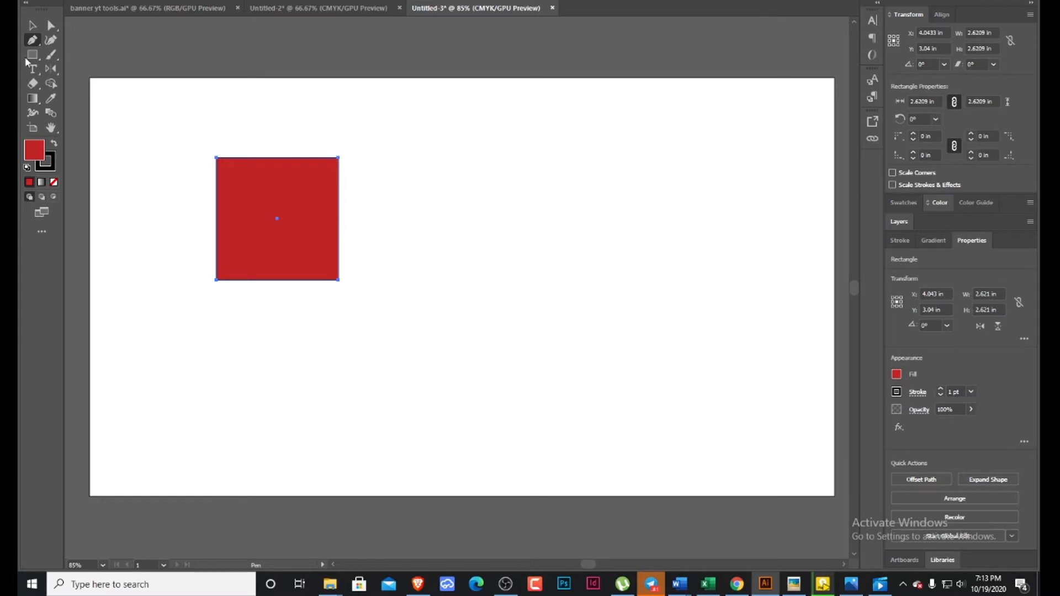
Delete the red square from the artboard.
{"action": "key", "text": "v"}
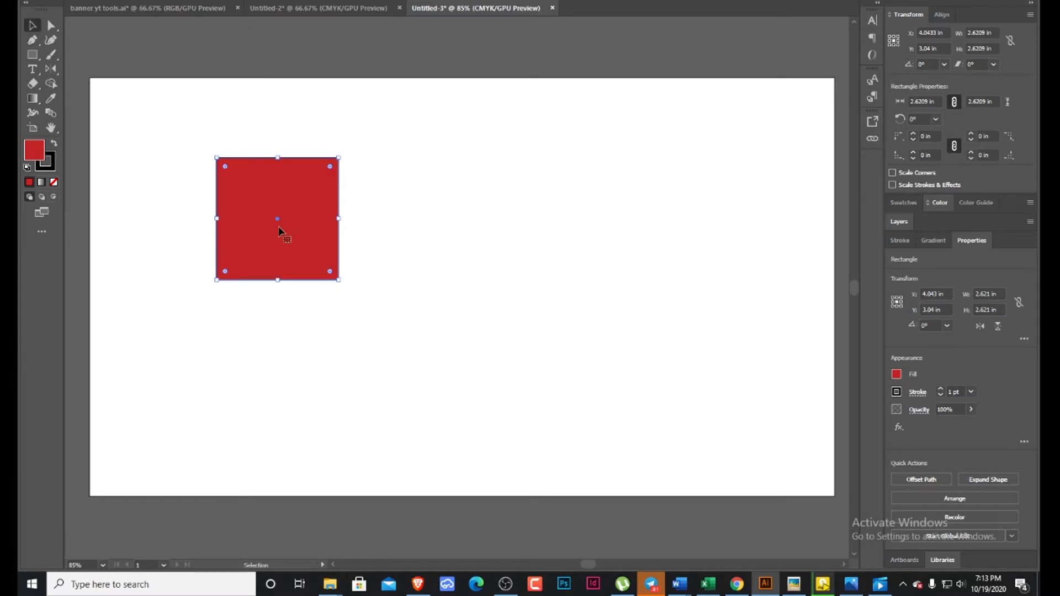
{"action": "key", "text": "Delete"}
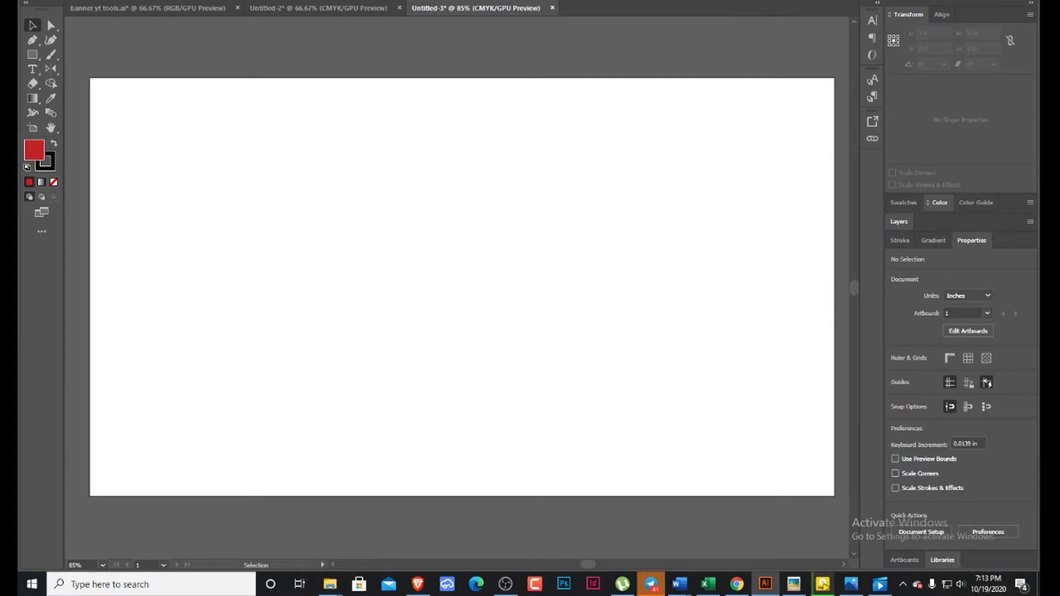
{"action": "left_click", "coordinate": [823, 584]}
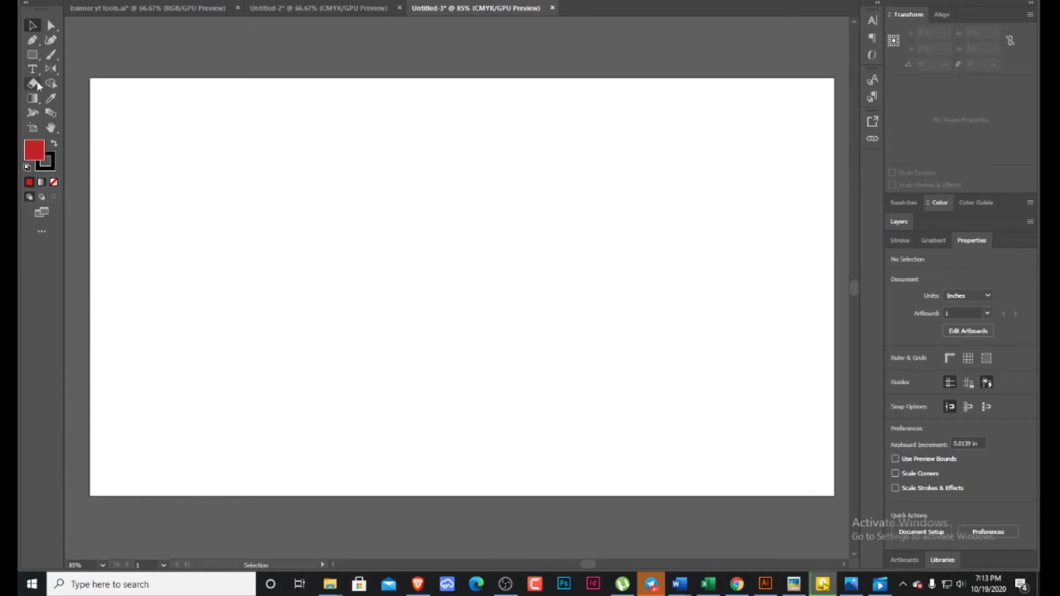
Draw a slightly slanted open line about 9.4 in wide across the middle of the artboard with the Pen tool.
{"action": "left_click", "coordinate": [32, 40]}
{"action": "left_click", "coordinate": [165, 298]}
{"action": "left_click", "coordinate": [602, 282]}
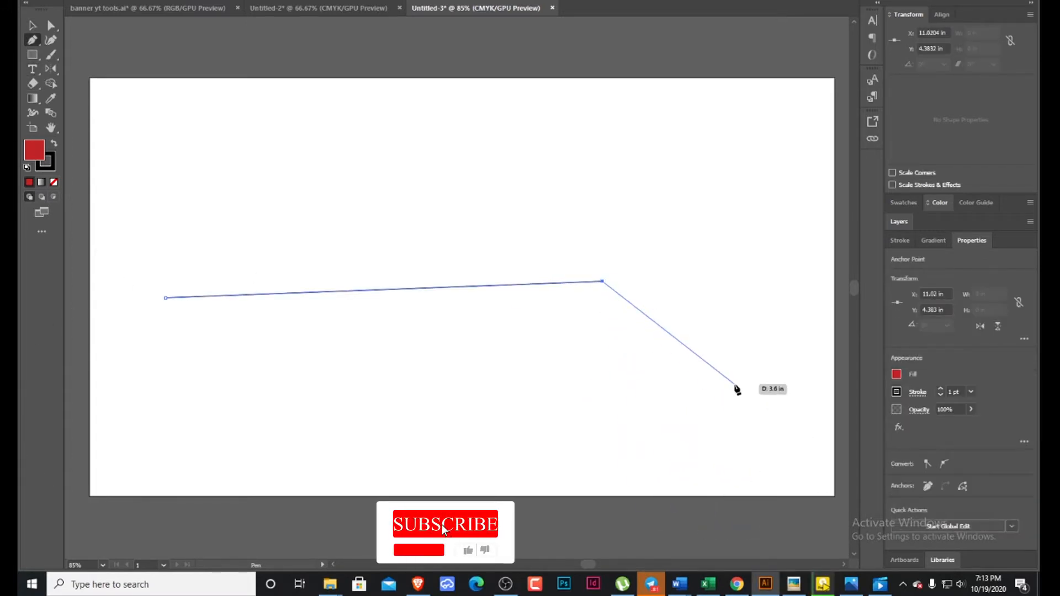
{"action": "key", "text": "Escape"}
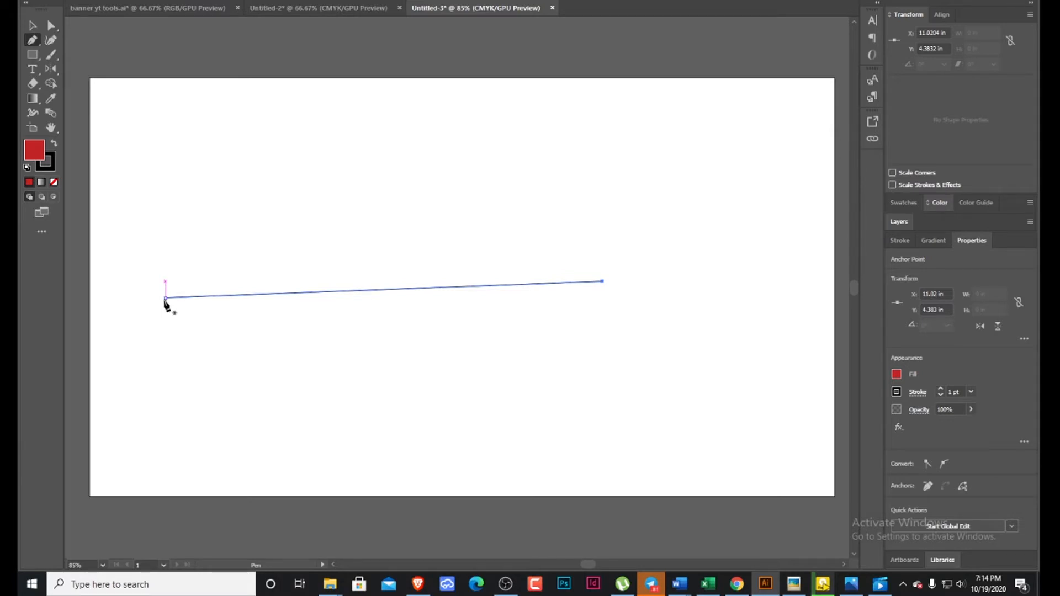
Draw a closed rectangle about 10.1 by 3.92 in with the Pen tool, constraining its segments to horizontal and vertical.
{"action": "left_click", "coordinate": [169, 179]}
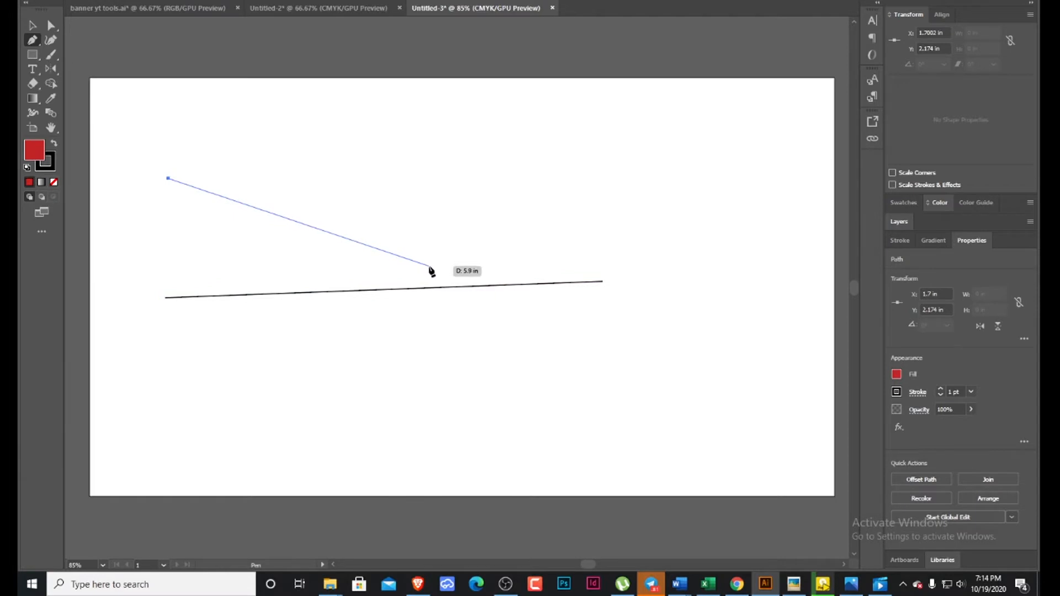
{"action": "key", "text": "shift"}
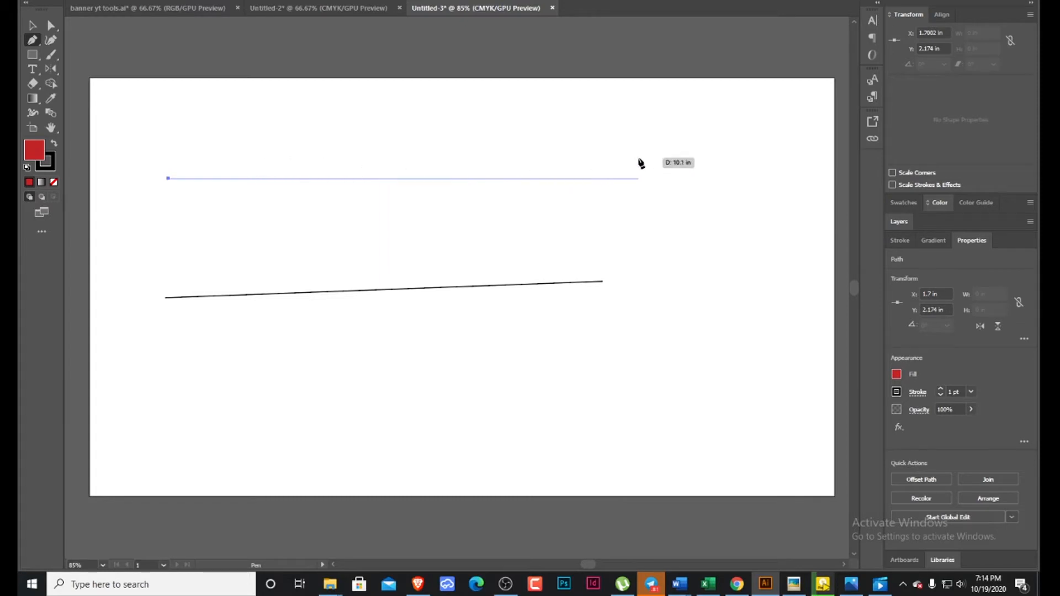
{"action": "left_click", "coordinate": [639, 177]}
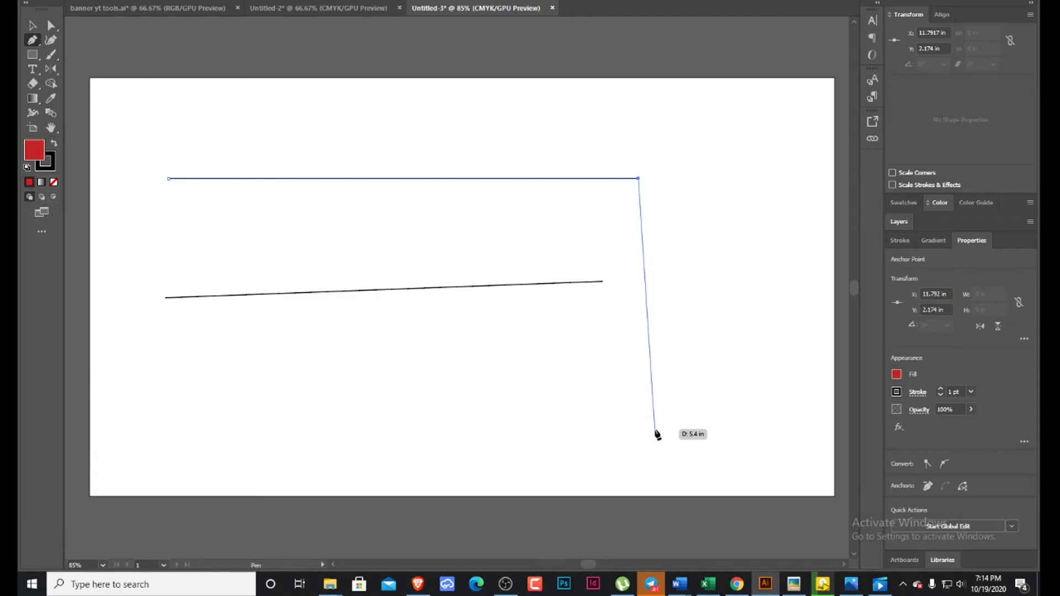
{"action": "key", "text": "shift"}
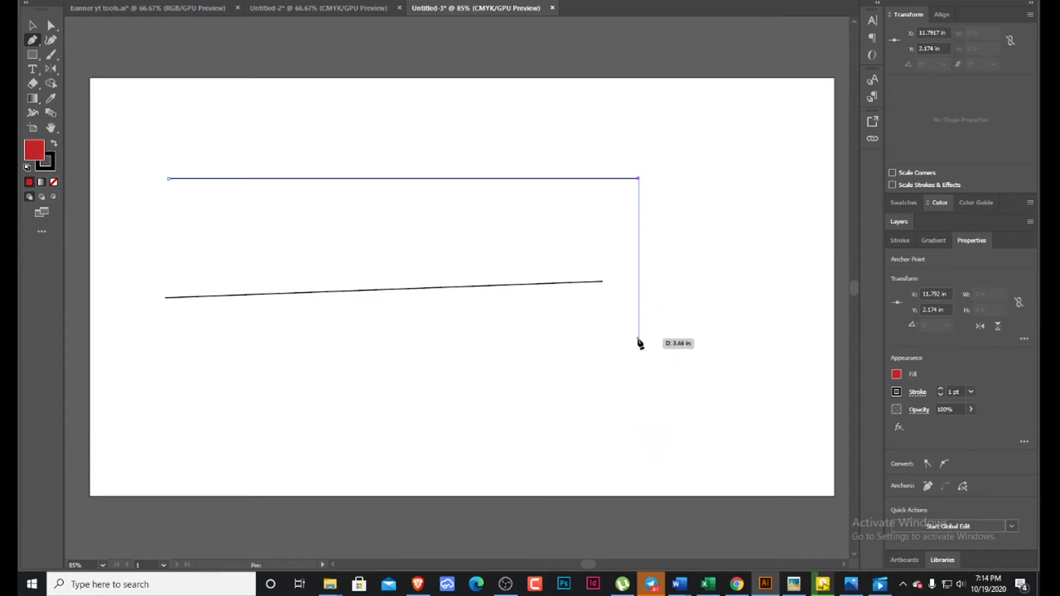
{"action": "left_click", "coordinate": [639, 362]}
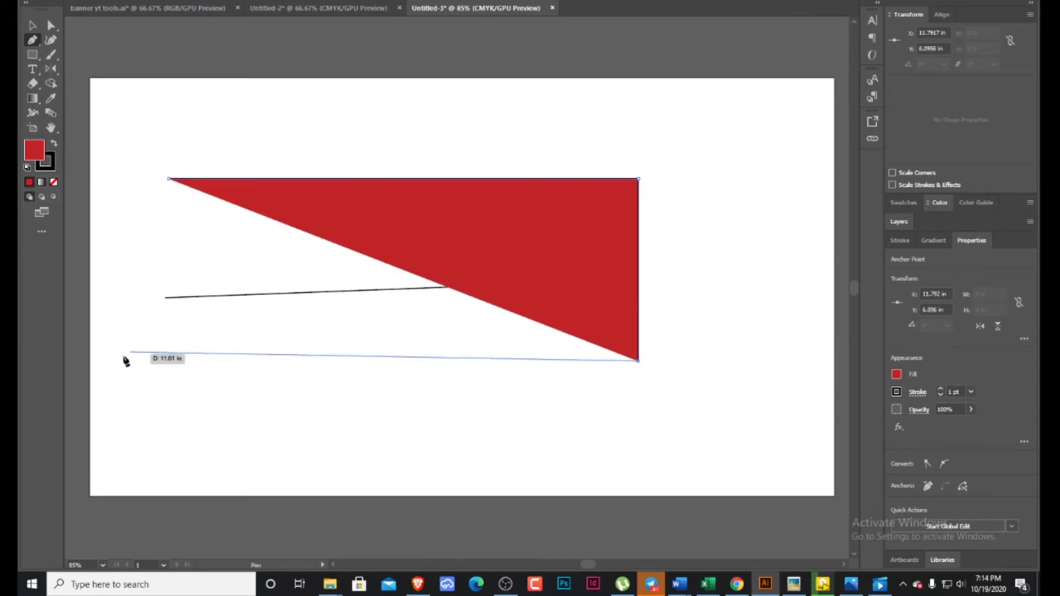
{"action": "key", "text": "shift"}
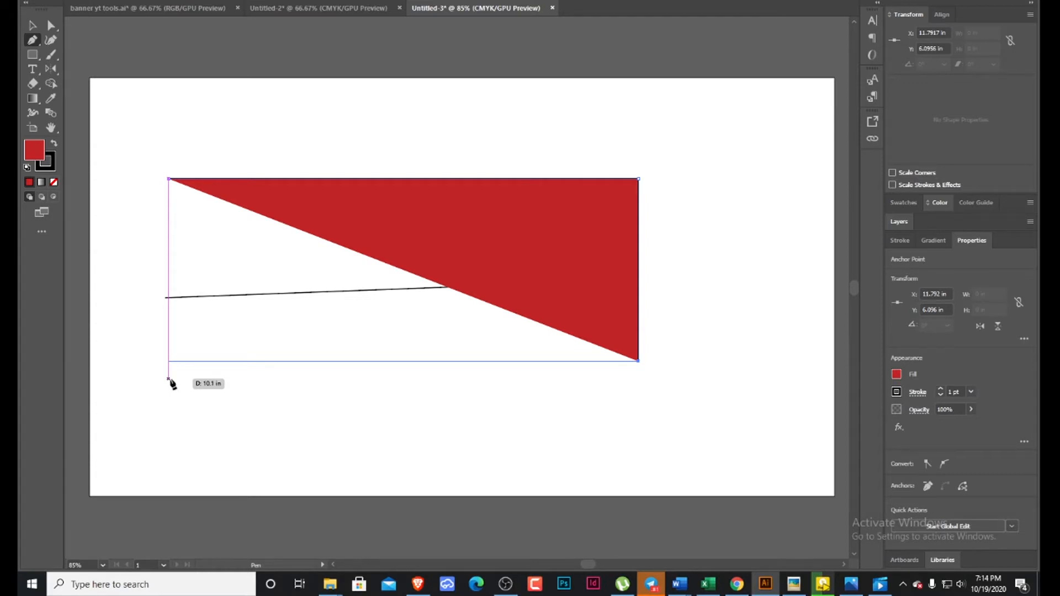
{"action": "left_click", "coordinate": [169, 378]}
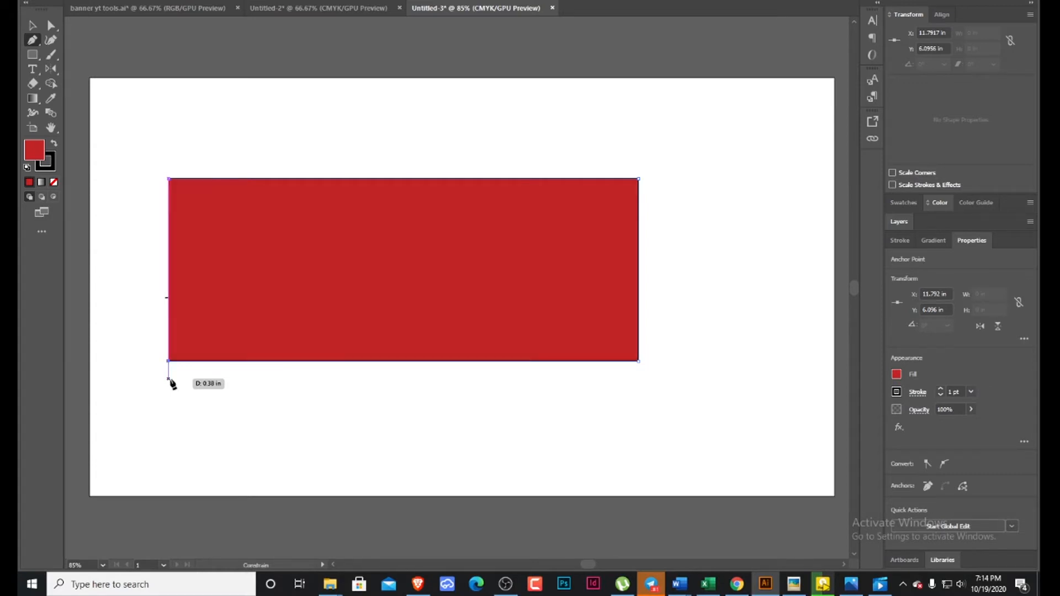
{"action": "left_click", "coordinate": [169, 181]}
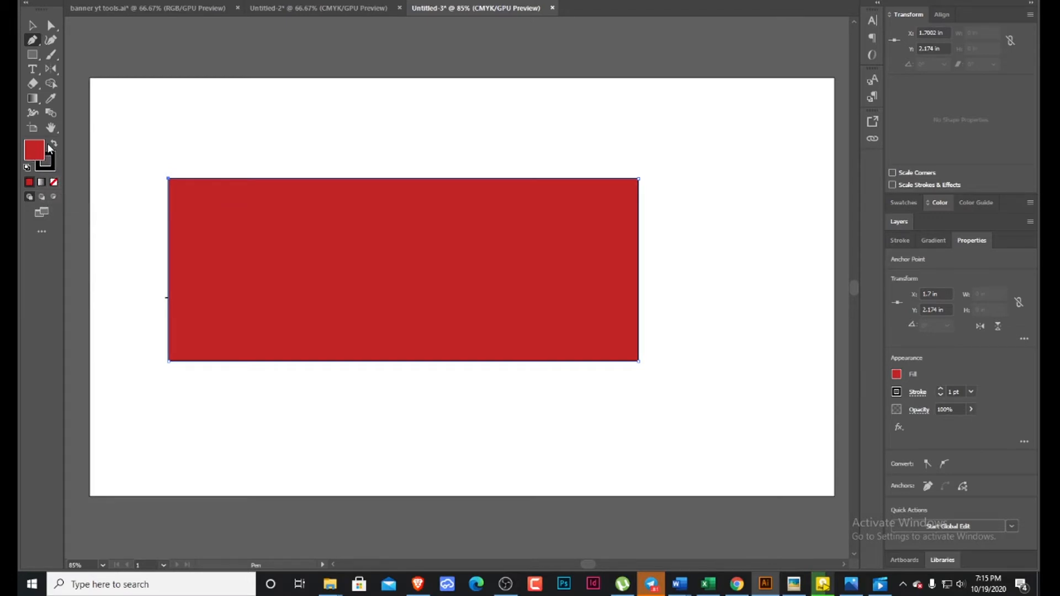
Remove the pen-drawn rectangle's stroke, and switch its fill to none and back to red.
{"action": "left_click", "coordinate": [49, 166]}
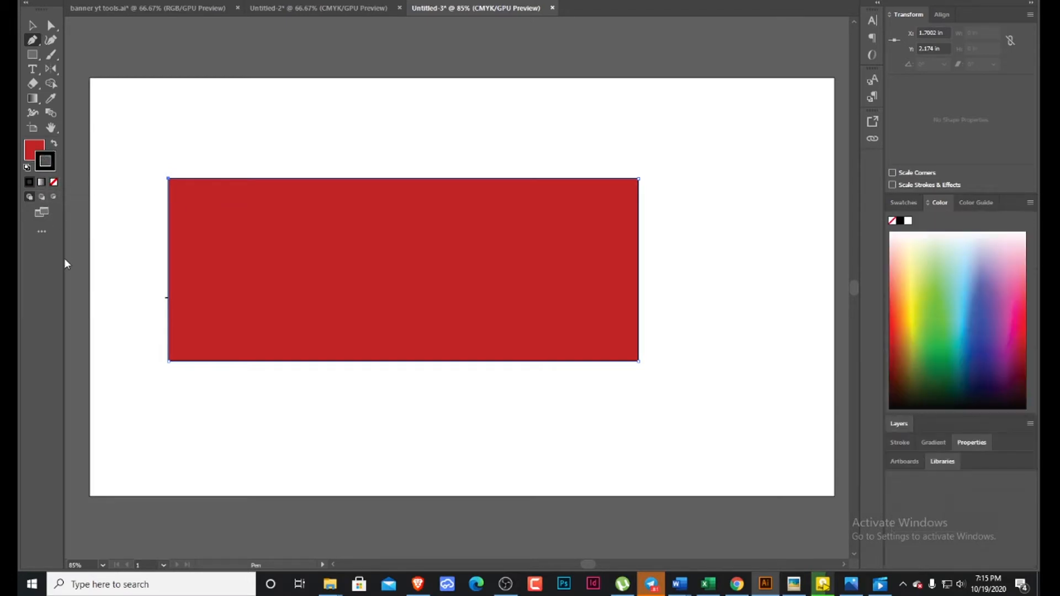
{"action": "left_click", "coordinate": [55, 183]}
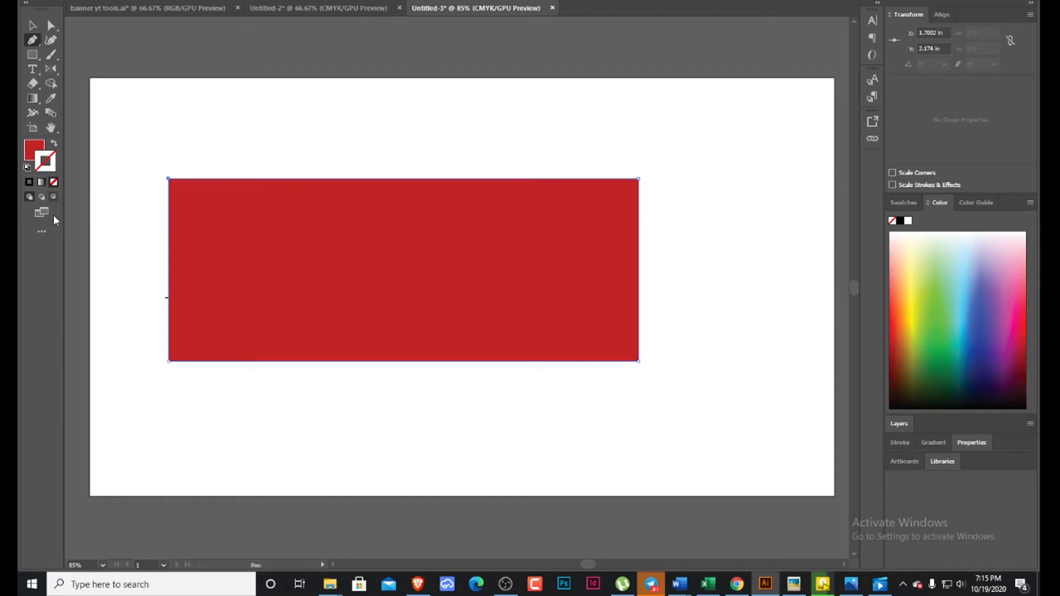
{"action": "left_click", "coordinate": [33, 153]}
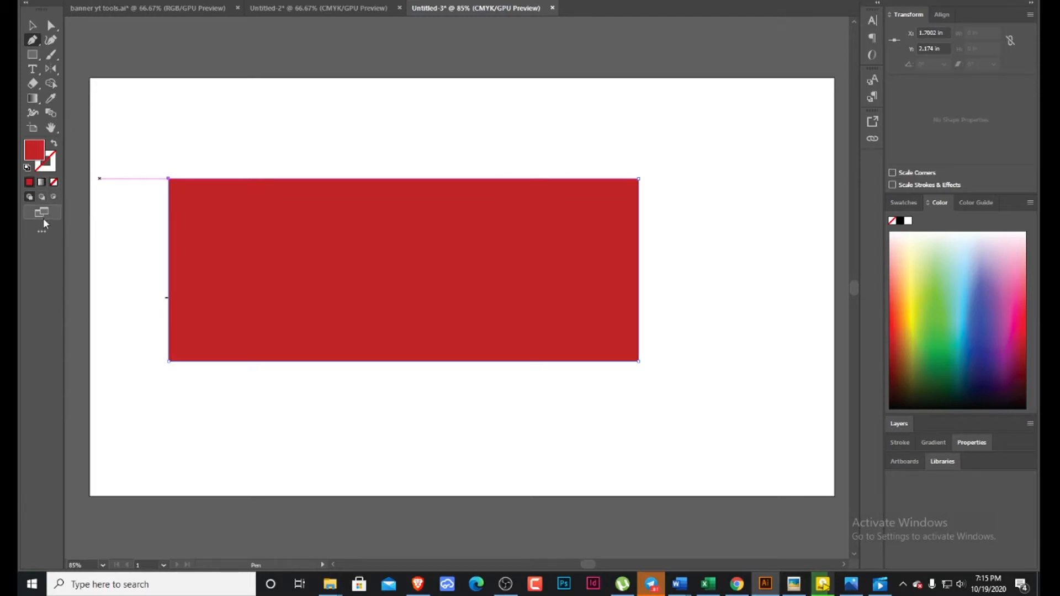
{"action": "left_click", "coordinate": [53, 183]}
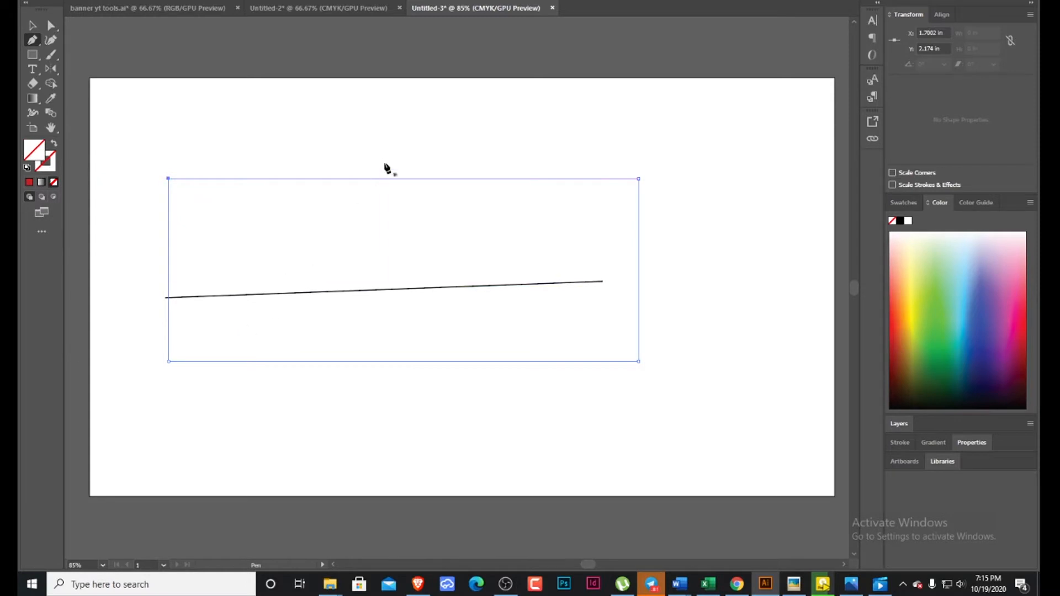
{"action": "left_click", "coordinate": [30, 182]}
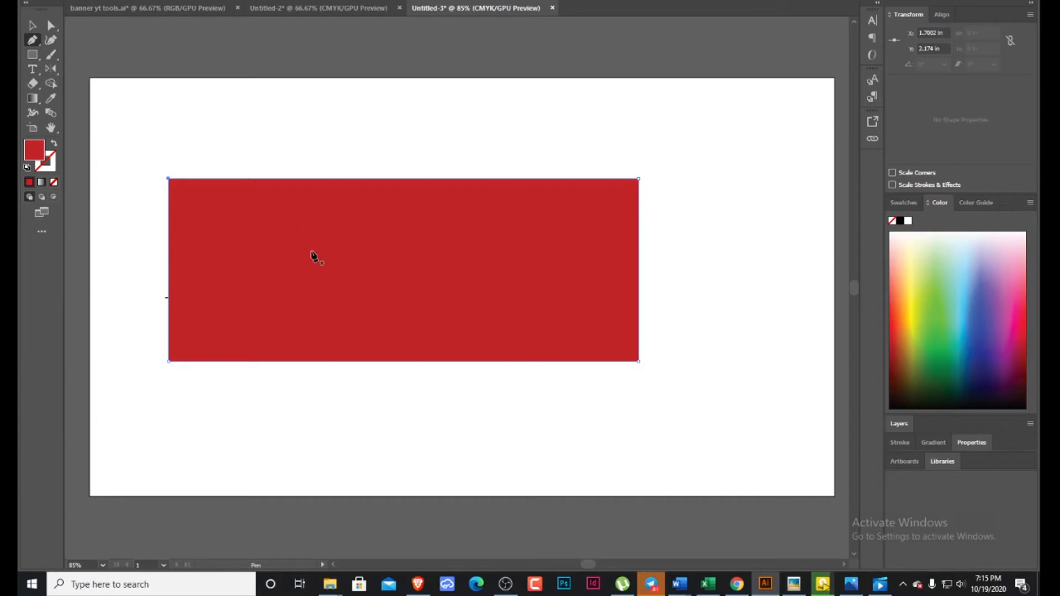
Delete the pen-drawn rectangle and the slanted line to clear the artboard.
{"action": "key", "text": "m"}
{"action": "key", "text": "v"}
{"action": "left_click", "coordinate": [267, 242]}
{"action": "key", "text": "Delete"}
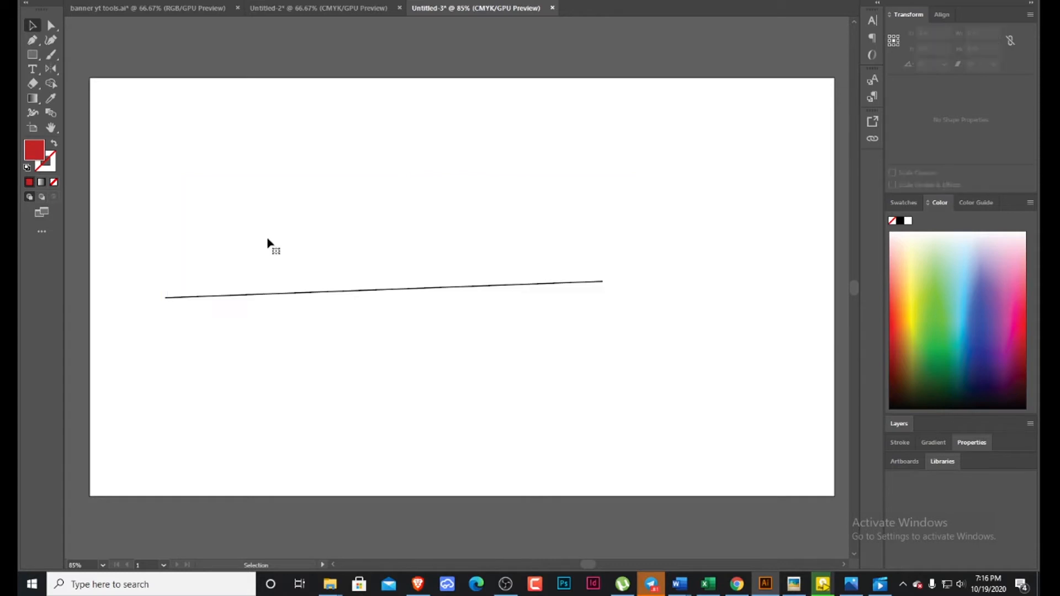
{"action": "left_click_drag", "start_coordinate": [268, 274], "coordinate": [280, 349]}
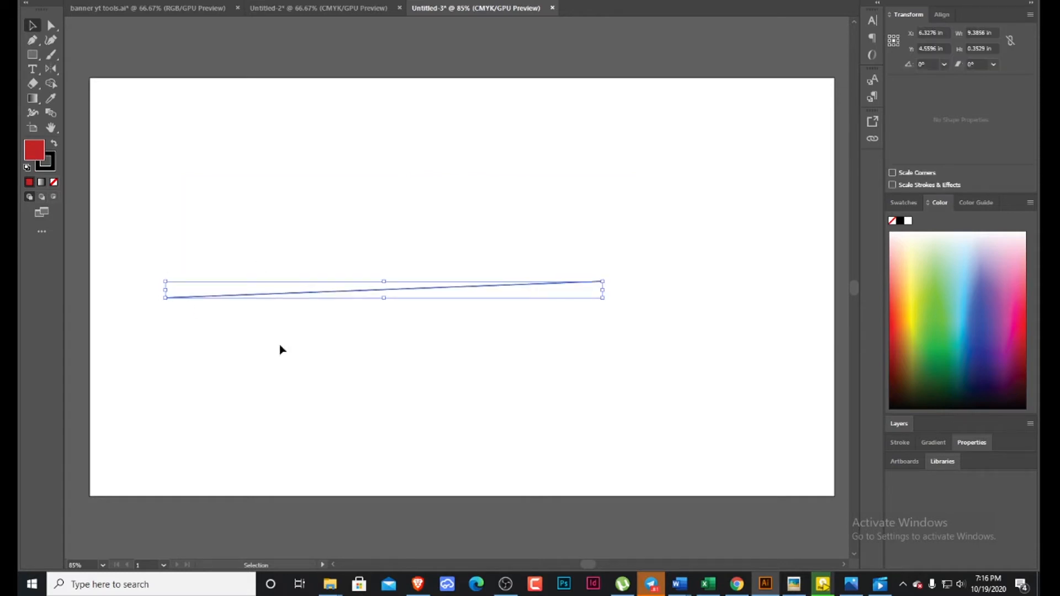
{"action": "key", "text": "Delete"}
Draw four red rectangles: about 3.96 by 4.81 in, about 7.48 by 1.92 in, a tall narrow one, and one about 0.29 by 0.93 in.
{"action": "left_click", "coordinate": [35, 56]}
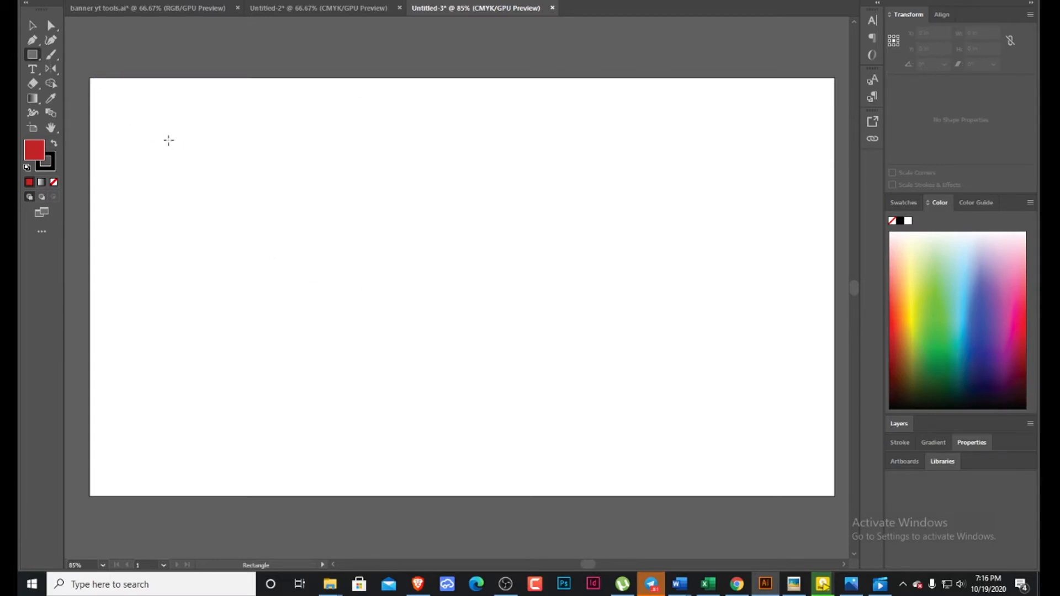
{"action": "left_click_drag", "start_coordinate": [147, 112], "coordinate": [332, 336]}
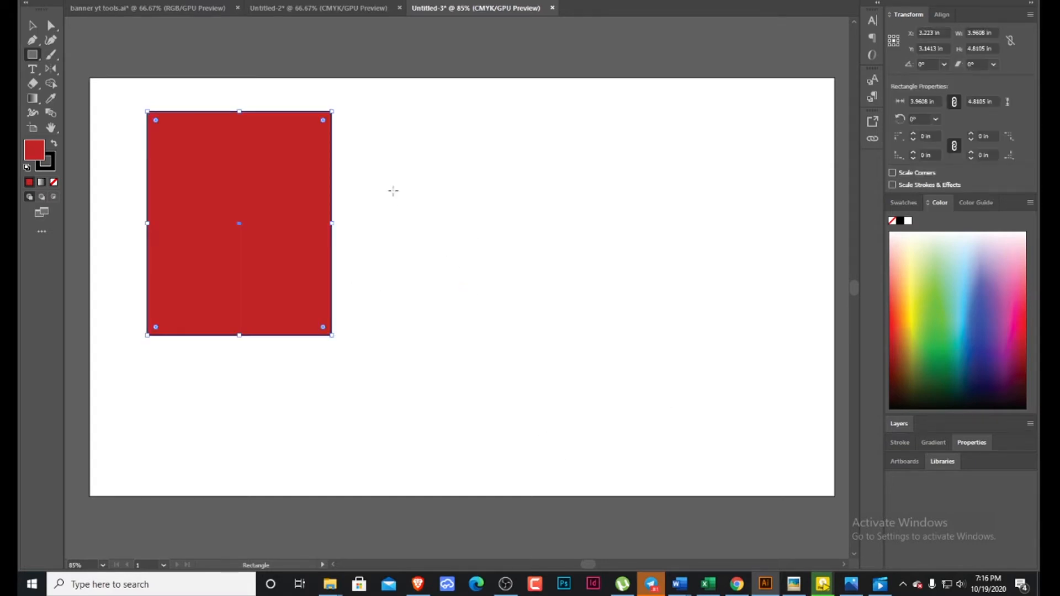
{"action": "left_click_drag", "start_coordinate": [368, 155], "coordinate": [716, 244]}
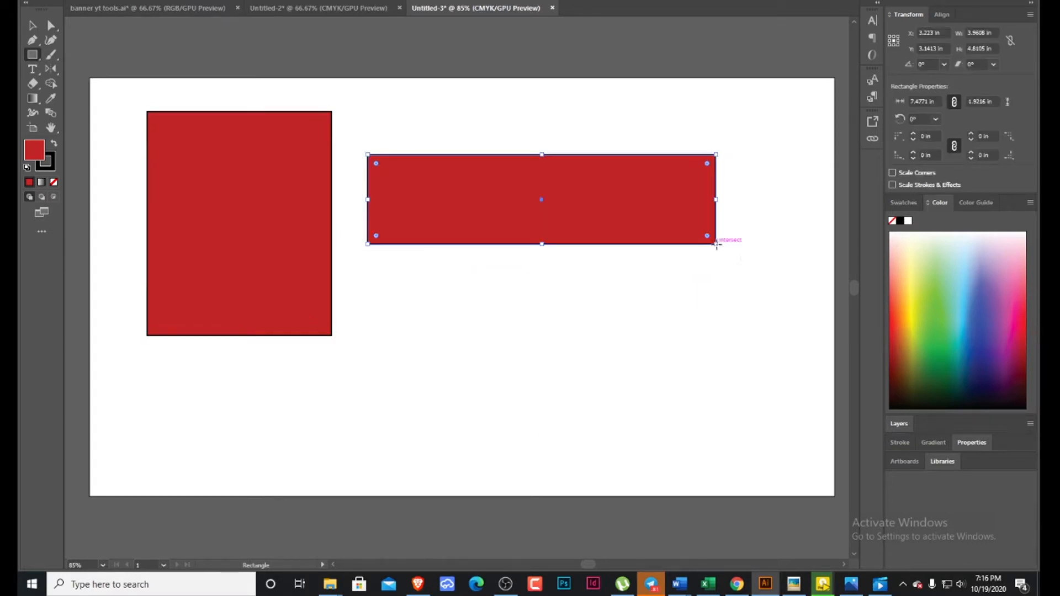
{"action": "left_click_drag", "start_coordinate": [409, 271], "coordinate": [429, 461]}
{"action": "left_click_drag", "start_coordinate": [504, 267], "coordinate": [491, 310]}
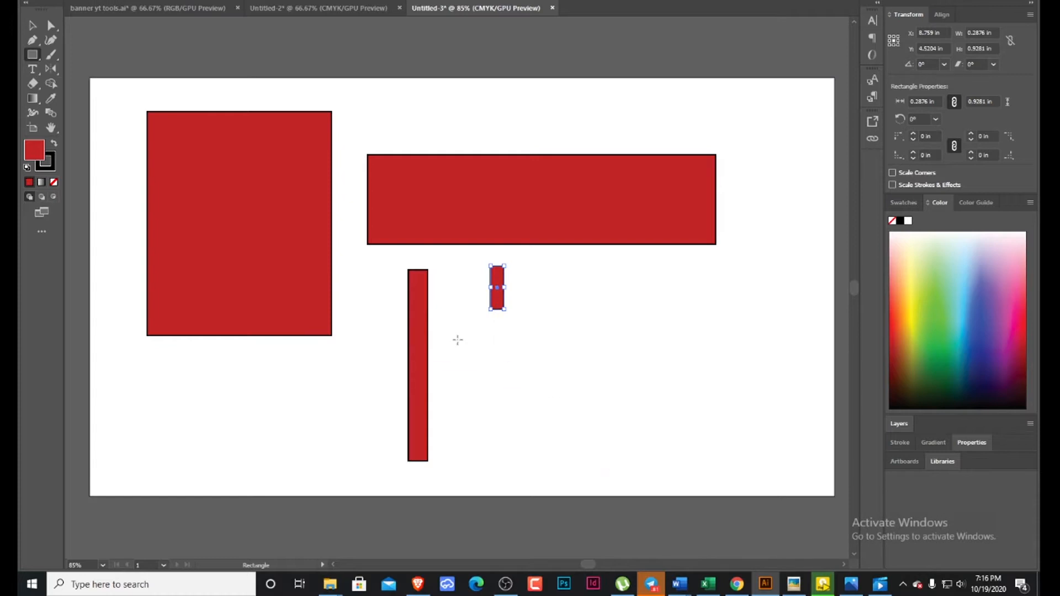
Draw a red square about 3.23 in wide below the wide rectangle, and move it up and to the right.
{"action": "left_click_drag", "start_coordinate": [457, 340], "coordinate": [608, 453]}
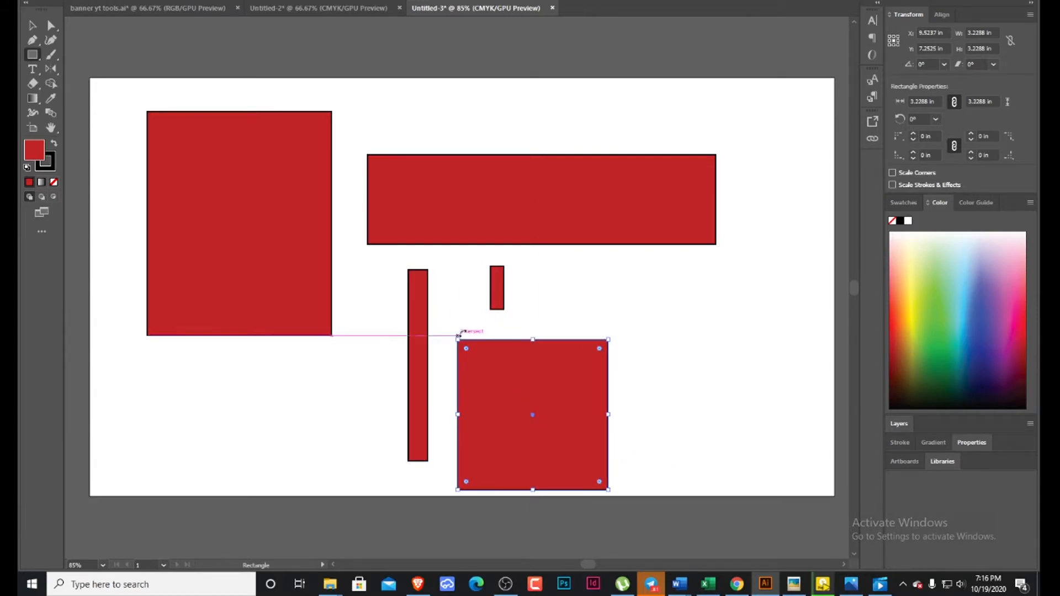
{"action": "left_click", "coordinate": [32, 27]}
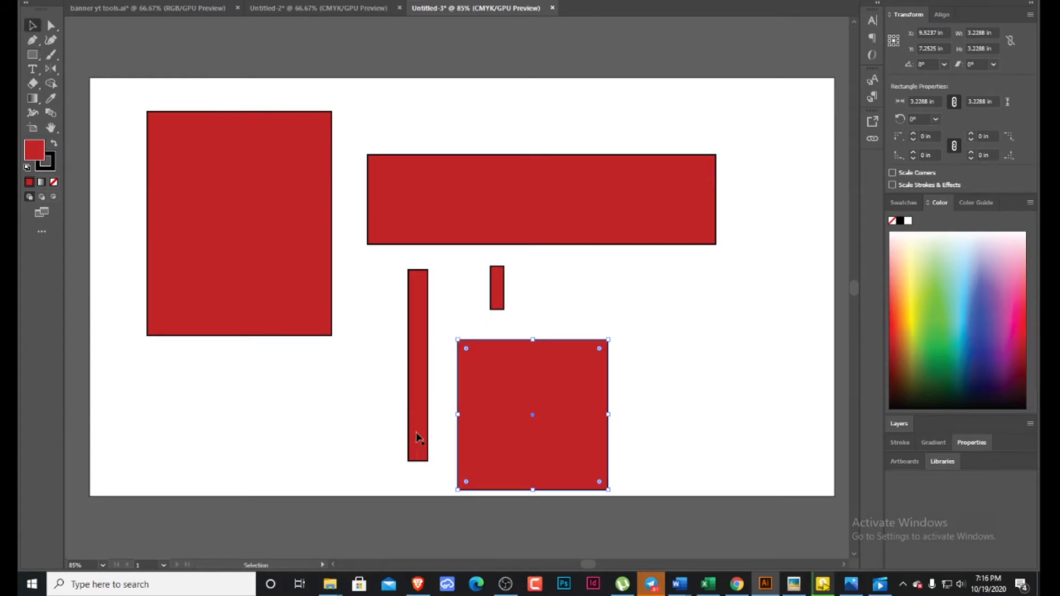
{"action": "left_click_drag", "start_coordinate": [577, 439], "coordinate": [661, 374]}
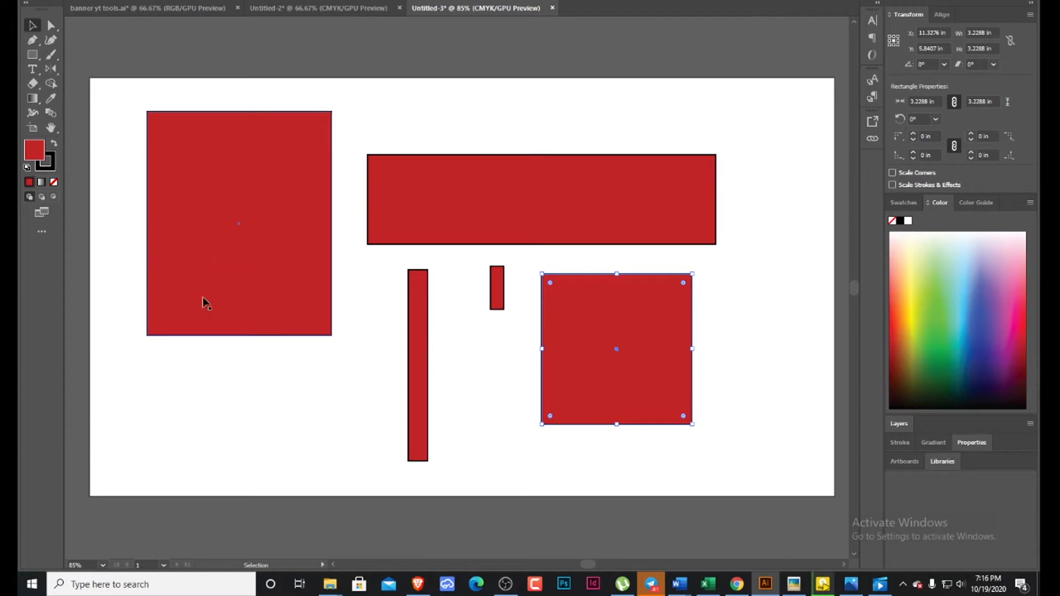
Select all five red rectangles together and delete them to clear the artboard.
{"action": "left_click", "coordinate": [39, 60]}
{"action": "left_click", "coordinate": [40, 64]}
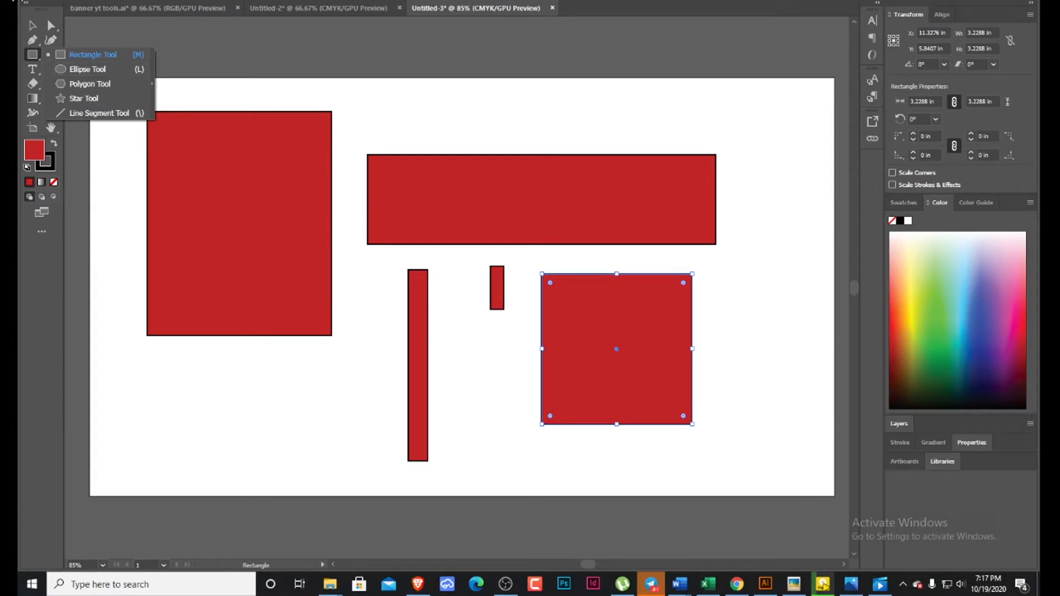
{"action": "left_click", "coordinate": [32, 25]}
{"action": "left_click_drag", "start_coordinate": [115, 105], "coordinate": [719, 453]}
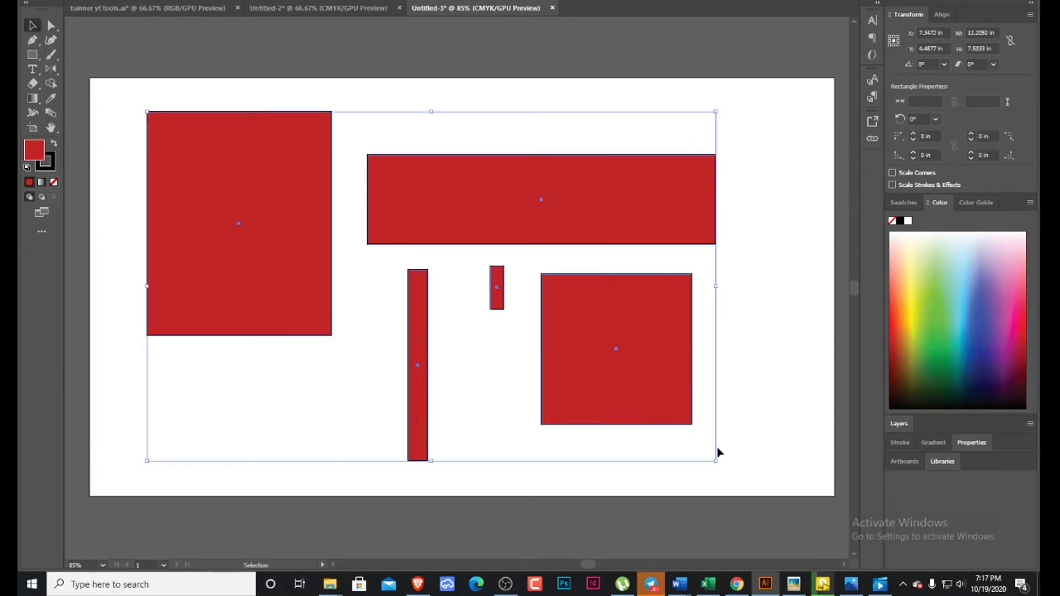
{"action": "key", "text": "Delete"}
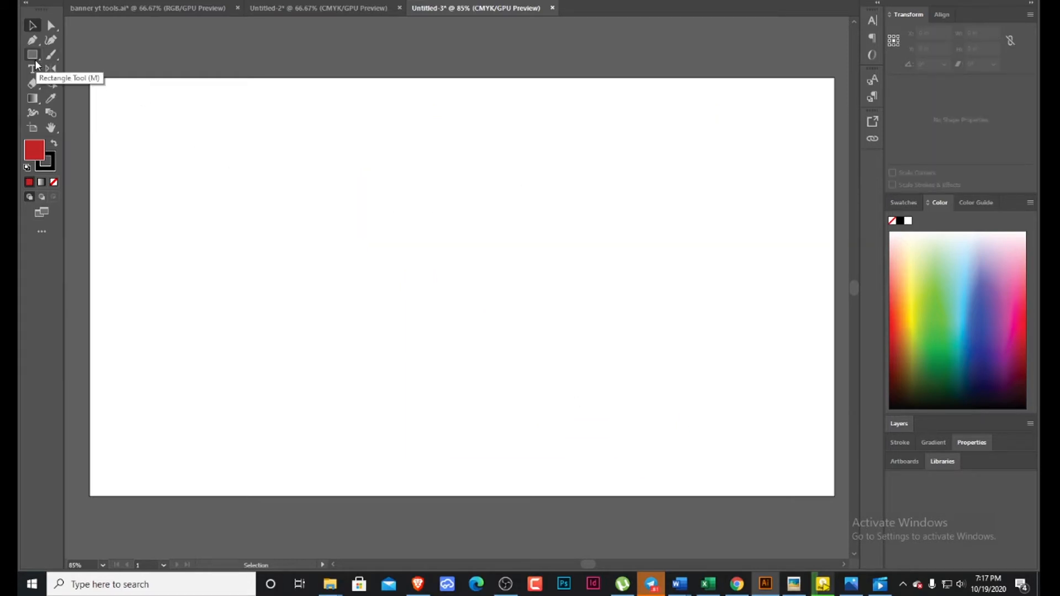
Draw an upright ellipse about 3.93 by 5.09 in and, beside it, a perfect circle about 4.88 in across with the Ellipse tool.
{"action": "left_click_drag", "start_coordinate": [34, 57], "coordinate": [70, 69]}
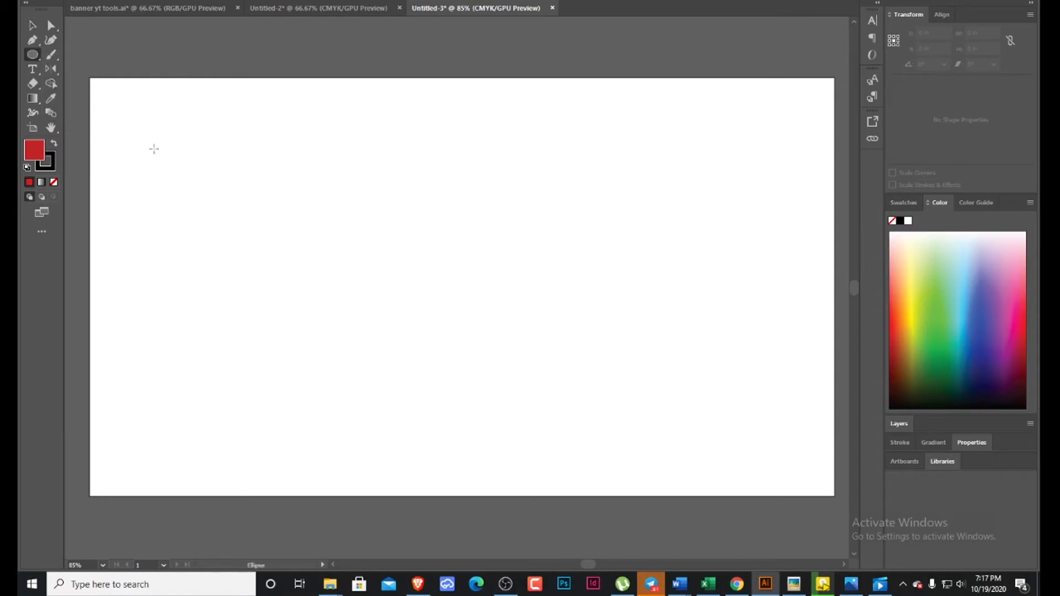
{"action": "left_click_drag", "start_coordinate": [147, 140], "coordinate": [331, 376]}
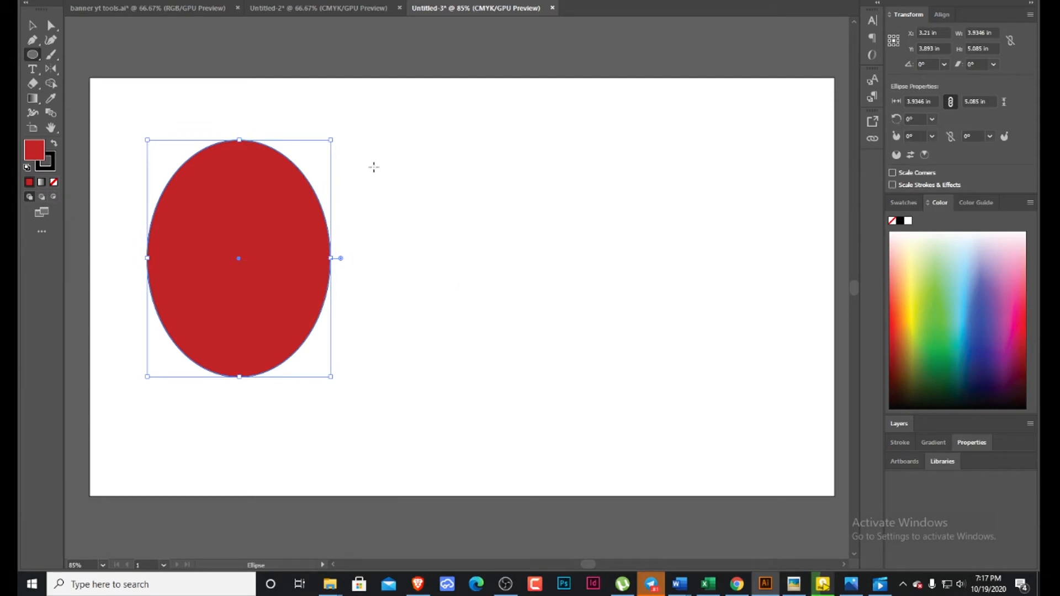
{"action": "left_click_drag", "start_coordinate": [373, 167], "coordinate": [567, 395]}
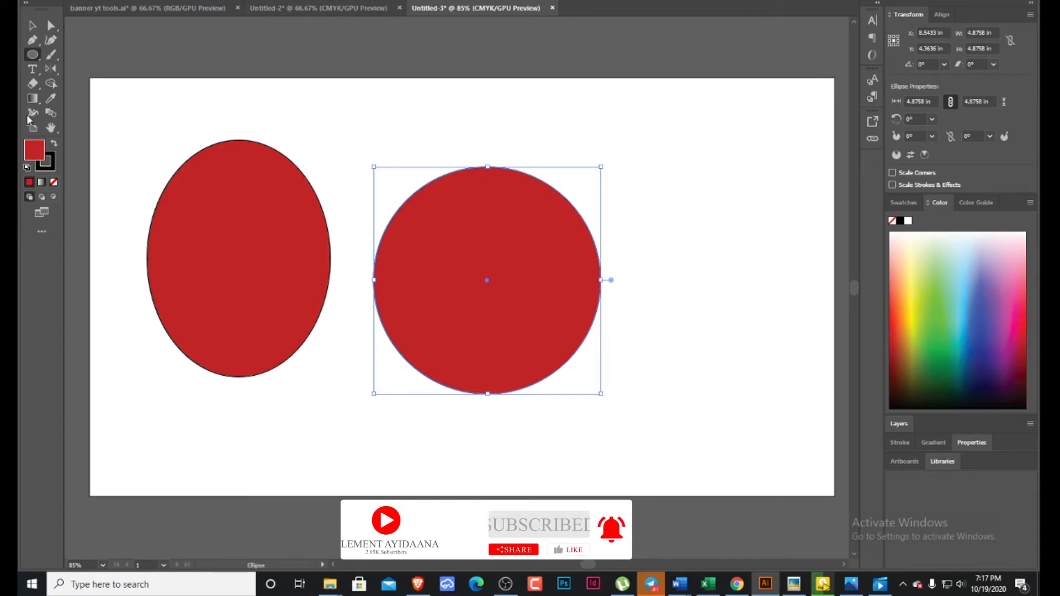
Switch the brush tool group to the Pencil tool, and delete the ellipse and the circle.
{"action": "left_click", "coordinate": [55, 61]}
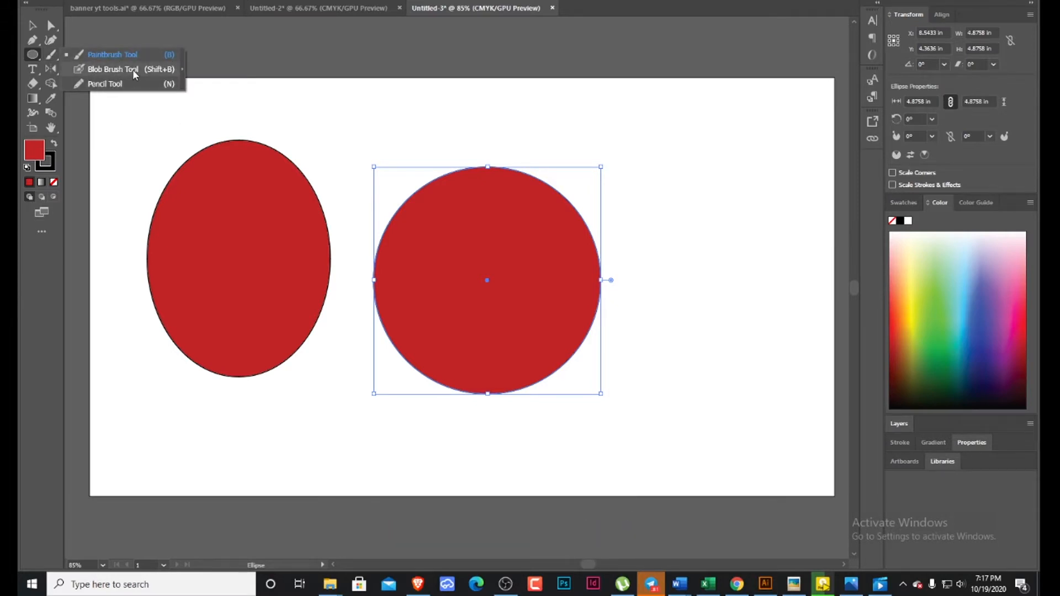
{"action": "left_click", "coordinate": [105, 84]}
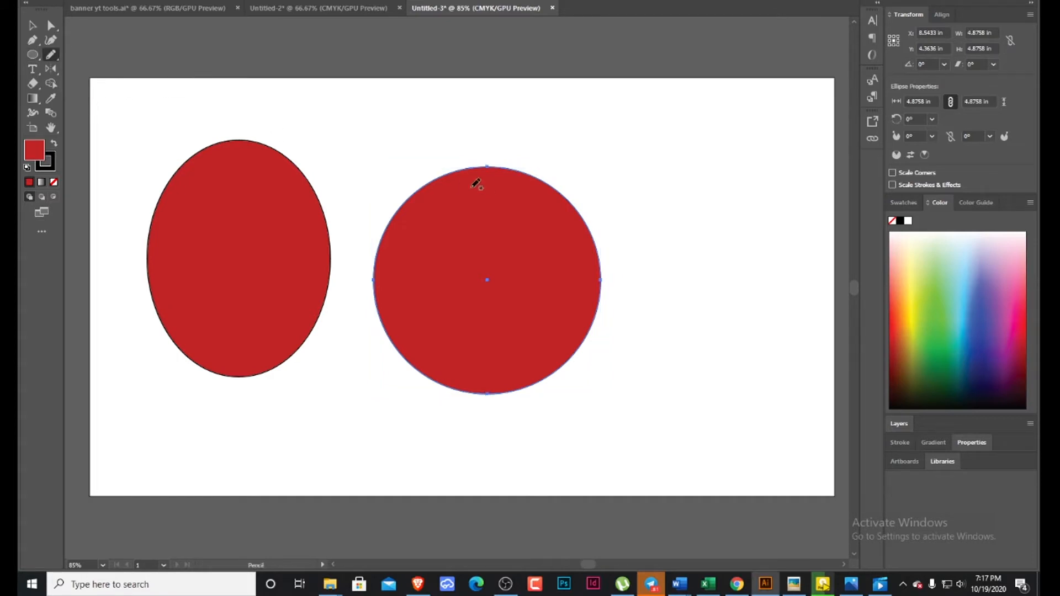
{"action": "key", "text": "v"}
{"action": "left_click_drag", "start_coordinate": [140, 134], "coordinate": [573, 349]}
{"action": "key", "text": "Delete"}
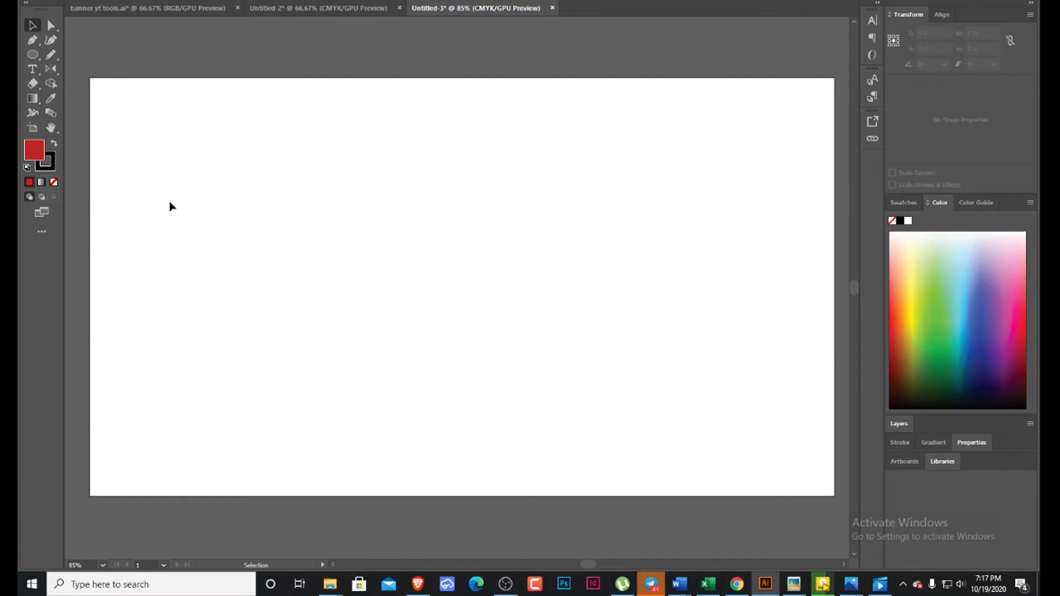
Draw a freehand heart outline about 5.59 by 5.01 in with the Pencil tool.
{"action": "left_click", "coordinate": [46, 56]}
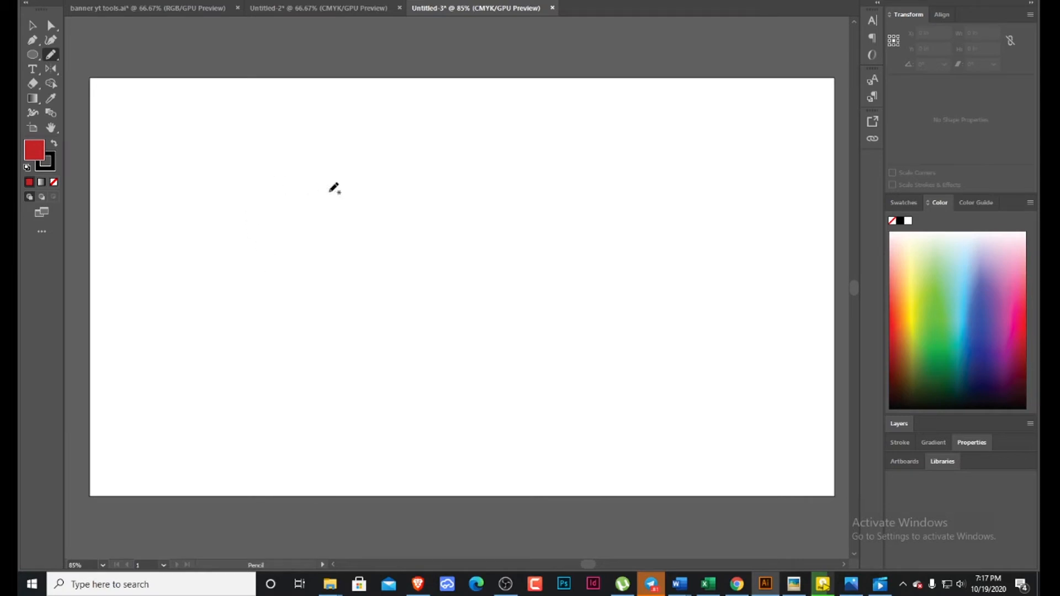
{"action": "mouse_move", "coordinate": [347, 176]}
{"action": "left_mouse_down"}
{"action": "mouse_move", "coordinate": [274, 146]}
{"action": "mouse_move", "coordinate": [241, 176]}
{"action": "mouse_move", "coordinate": [235, 234]}
{"action": "mouse_move", "coordinate": [255, 273]}
{"action": "mouse_move", "coordinate": [360, 376]}
{"action": "mouse_move", "coordinate": [413, 351]}
{"action": "mouse_move", "coordinate": [436, 321]}
{"action": "mouse_move", "coordinate": [486, 237]}
{"action": "mouse_move", "coordinate": [495, 182]}
{"action": "mouse_move", "coordinate": [479, 155]}
{"action": "mouse_move", "coordinate": [437, 142]}
{"action": "mouse_move", "coordinate": [397, 147]}
{"action": "mouse_move", "coordinate": [348, 194]}
{"action": "left_mouse_up"}
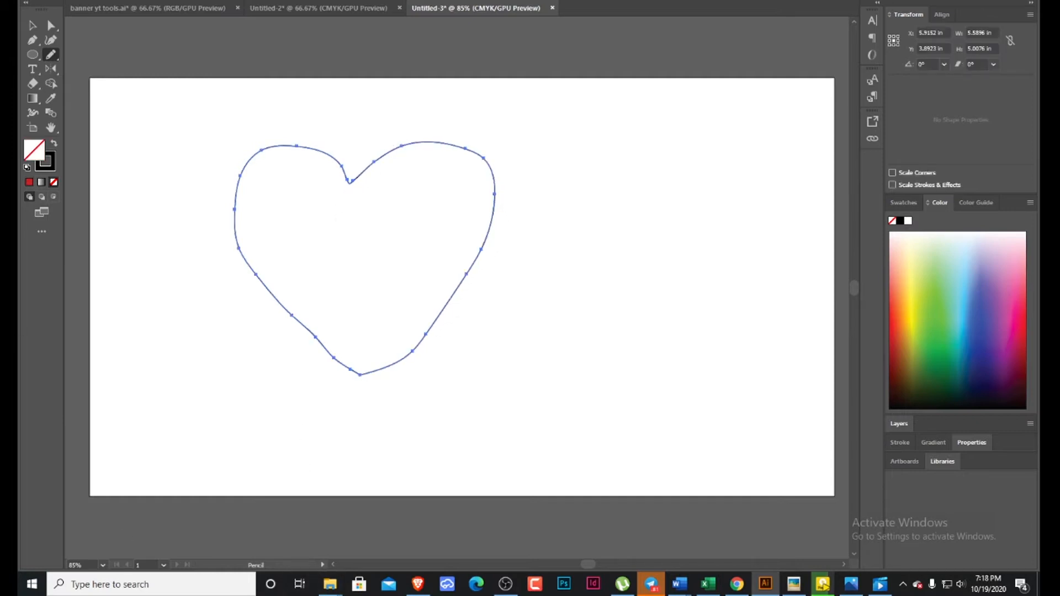
{"action": "key", "text": "v"}
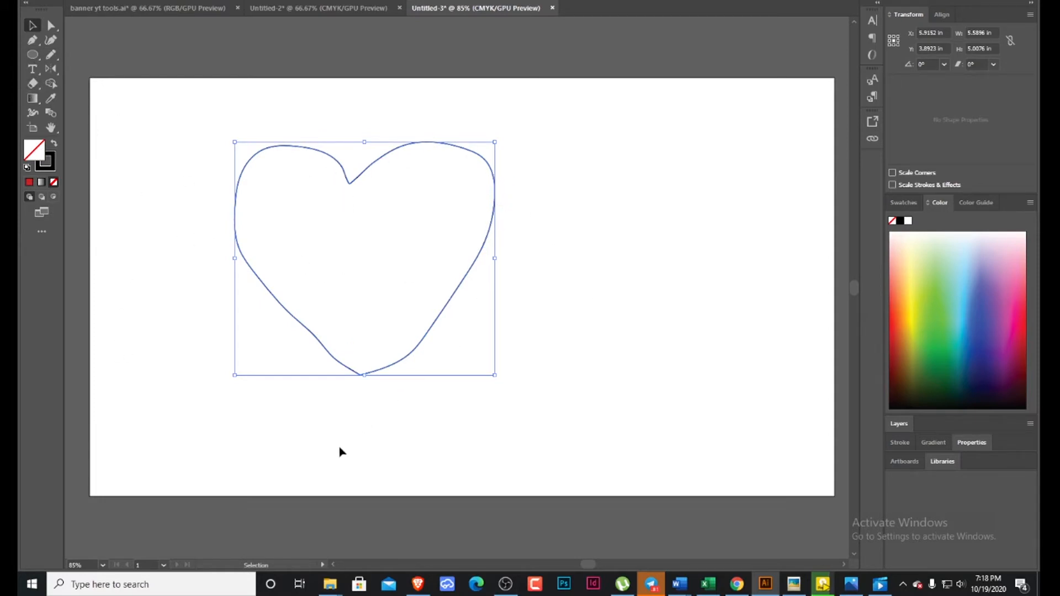
Select individual anchor points on the heart with Direct Selection, and remove the one on its upper left side with Delete Anchor Point.
{"action": "left_click", "coordinate": [51, 25]}
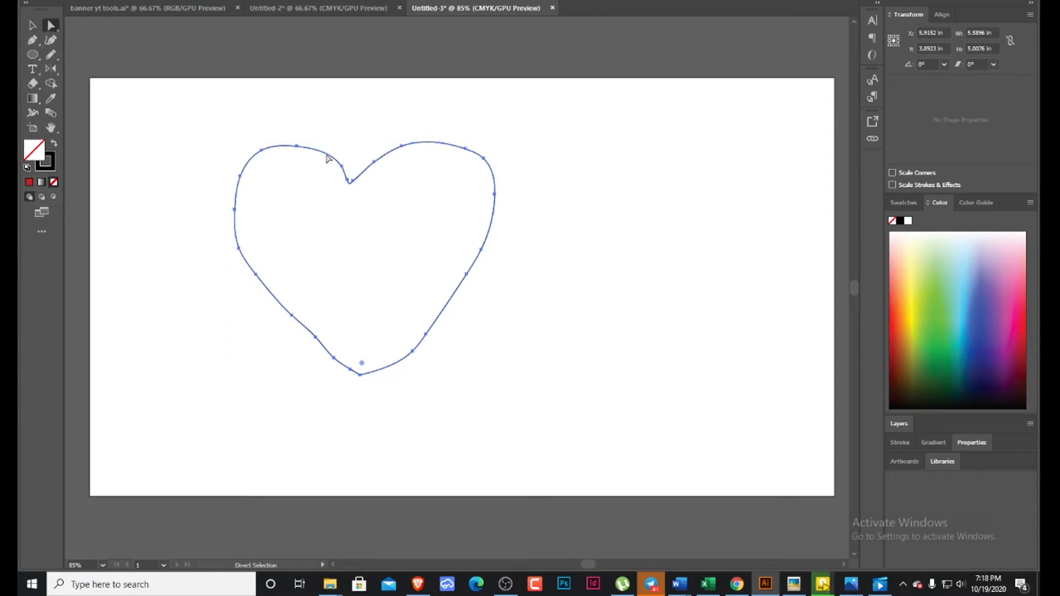
{"action": "left_click", "coordinate": [296, 146]}
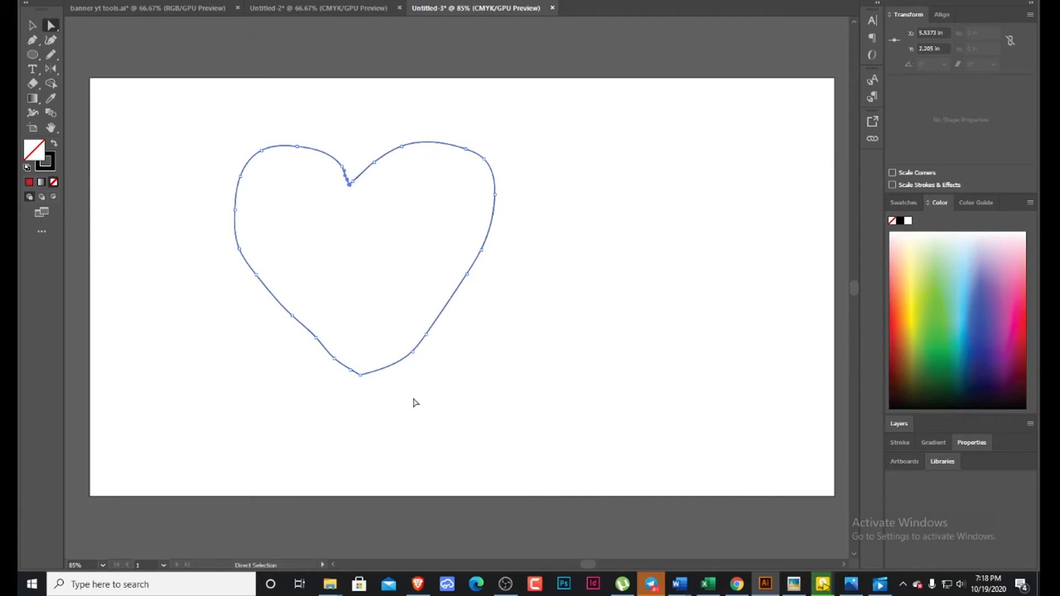
{"action": "left_click", "coordinate": [350, 186]}
{"action": "left_click", "coordinate": [353, 181]}
{"action": "key", "text": "minus"}
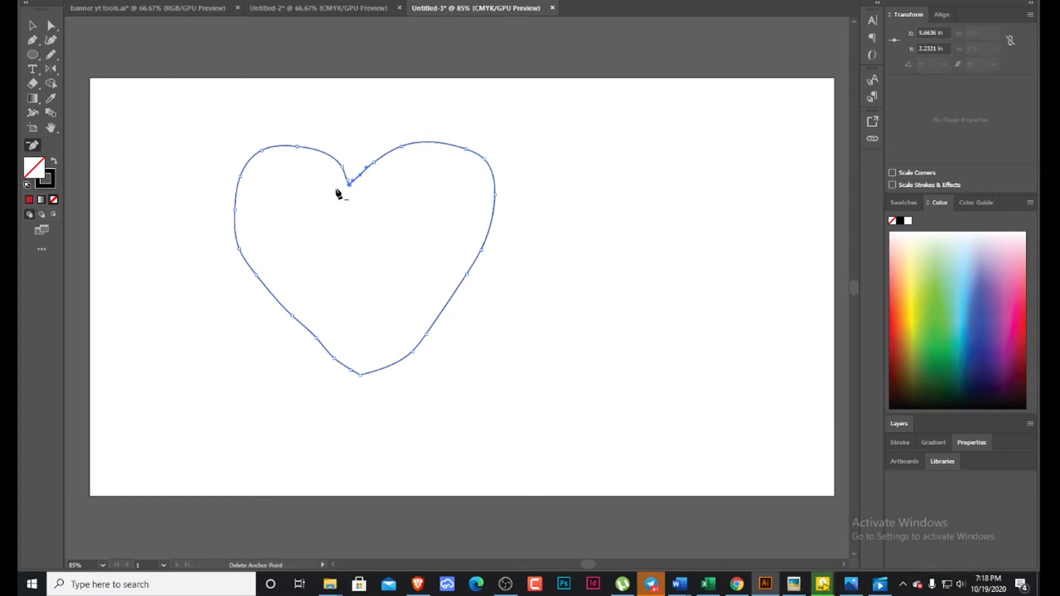
{"action": "left_click", "coordinate": [240, 176]}
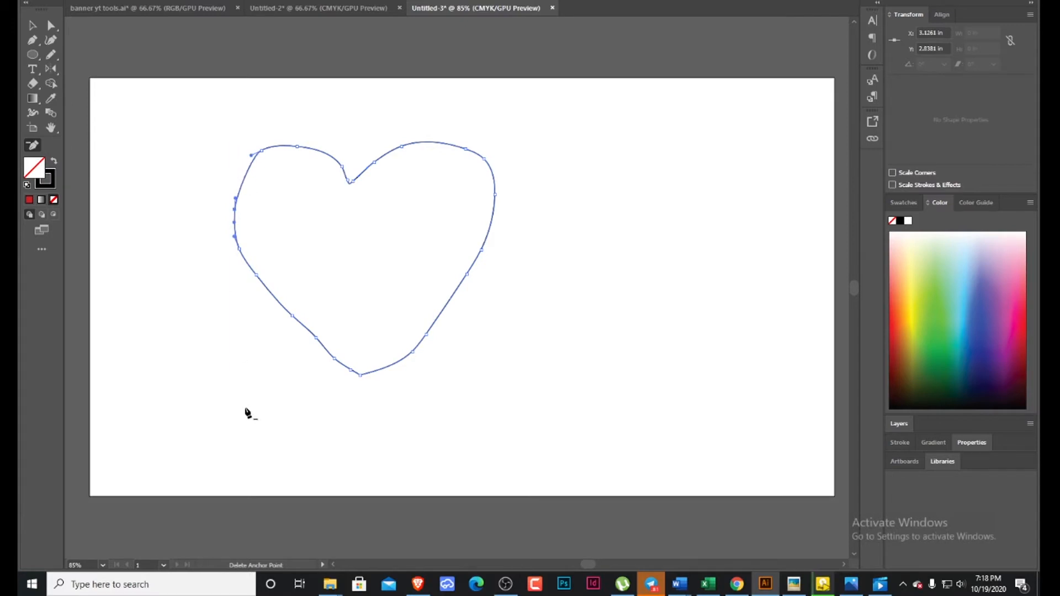
Try to delete the anchor point at the heart's top centre notch.
{"action": "left_click", "coordinate": [350, 182]}
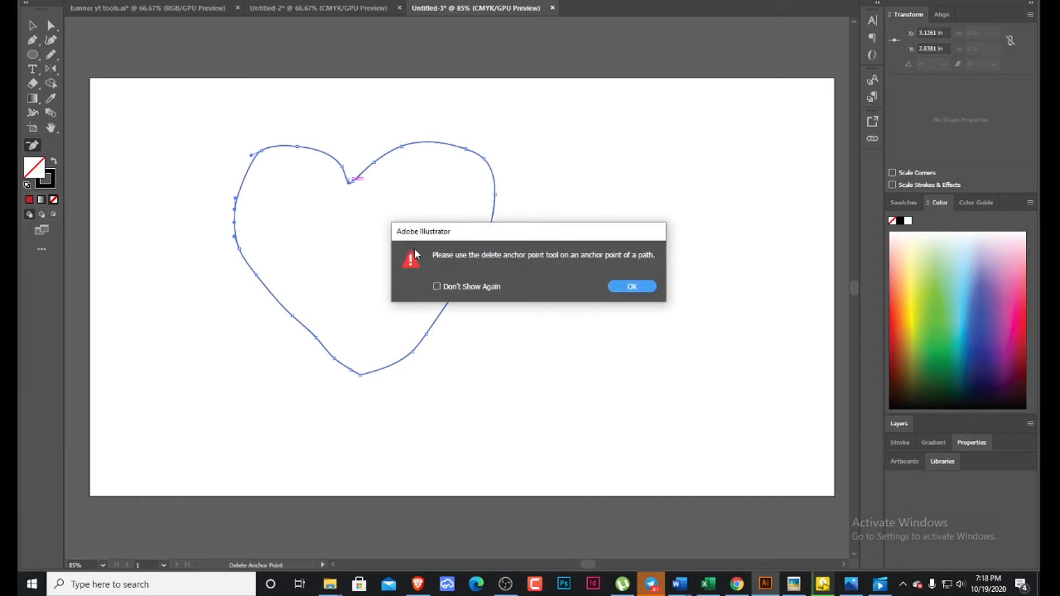
{"action": "left_click", "coordinate": [622, 286]}
{"action": "left_click", "coordinate": [390, 220]}
{"action": "left_click", "coordinate": [633, 287]}
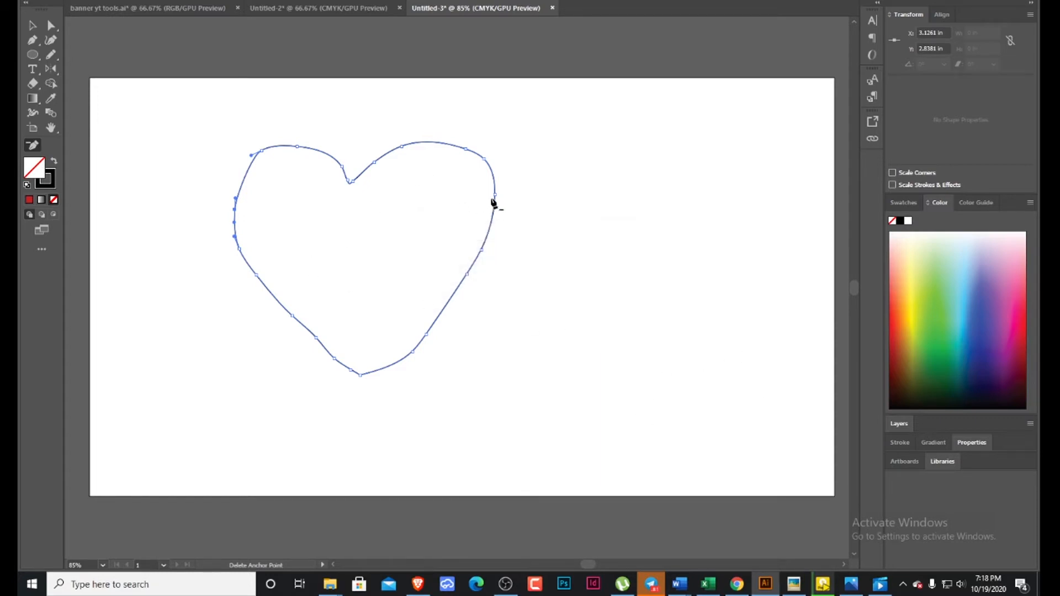
Delete six anchor points along the heart's right lobe and right side.
{"action": "left_click", "coordinate": [495, 197]}
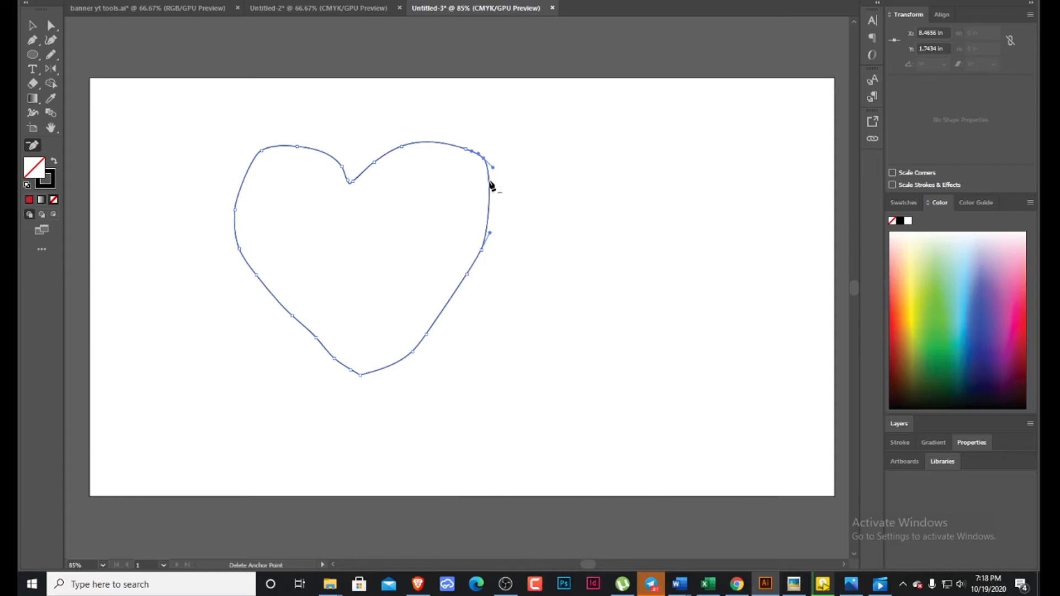
{"action": "left_click", "coordinate": [466, 149]}
{"action": "left_click", "coordinate": [482, 250]}
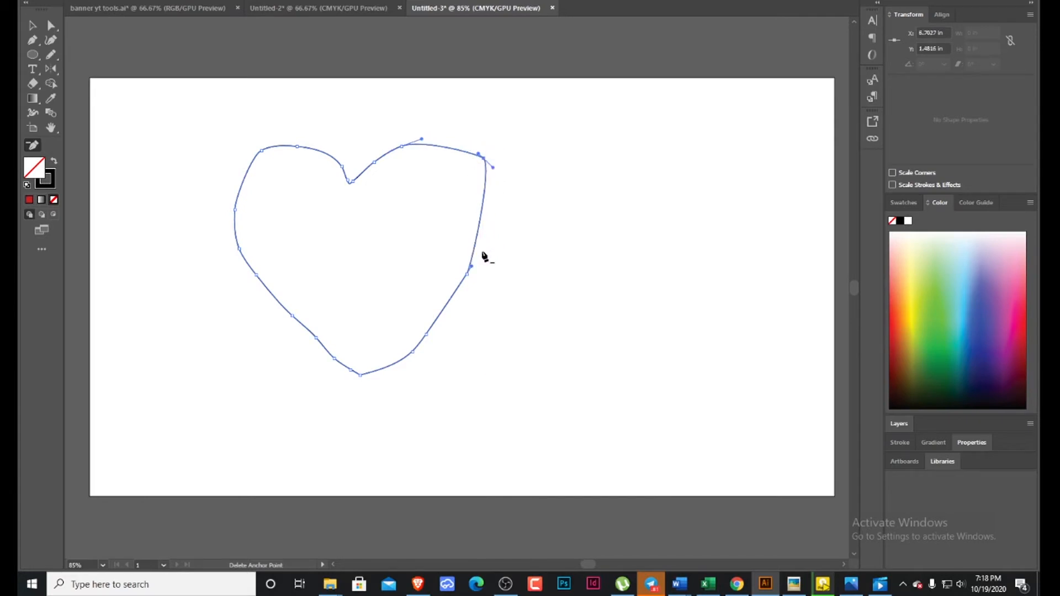
{"action": "left_click", "coordinate": [470, 275]}
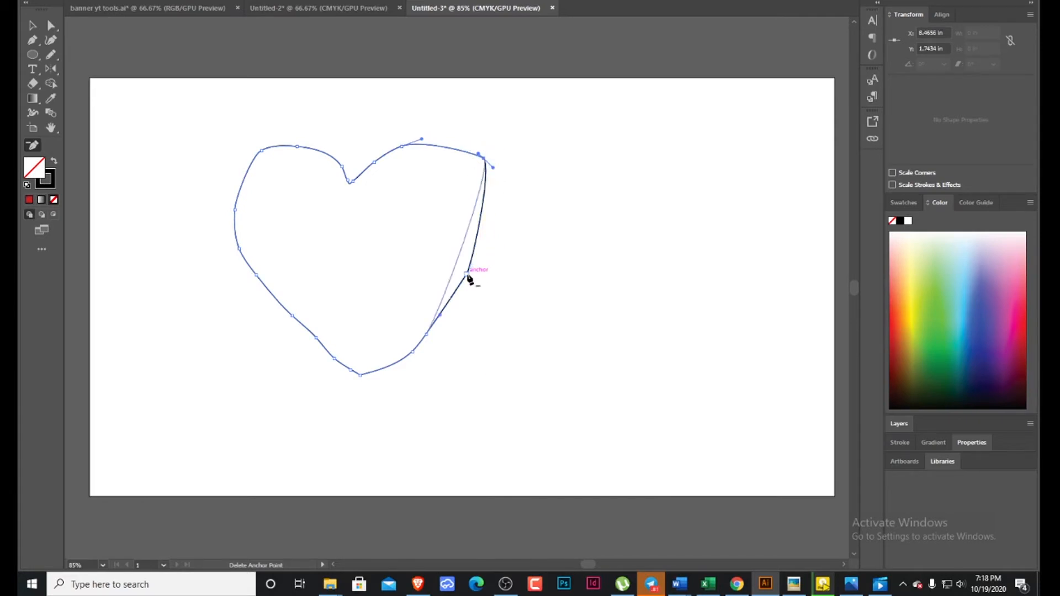
{"action": "left_click", "coordinate": [425, 336]}
{"action": "left_click", "coordinate": [417, 351]}
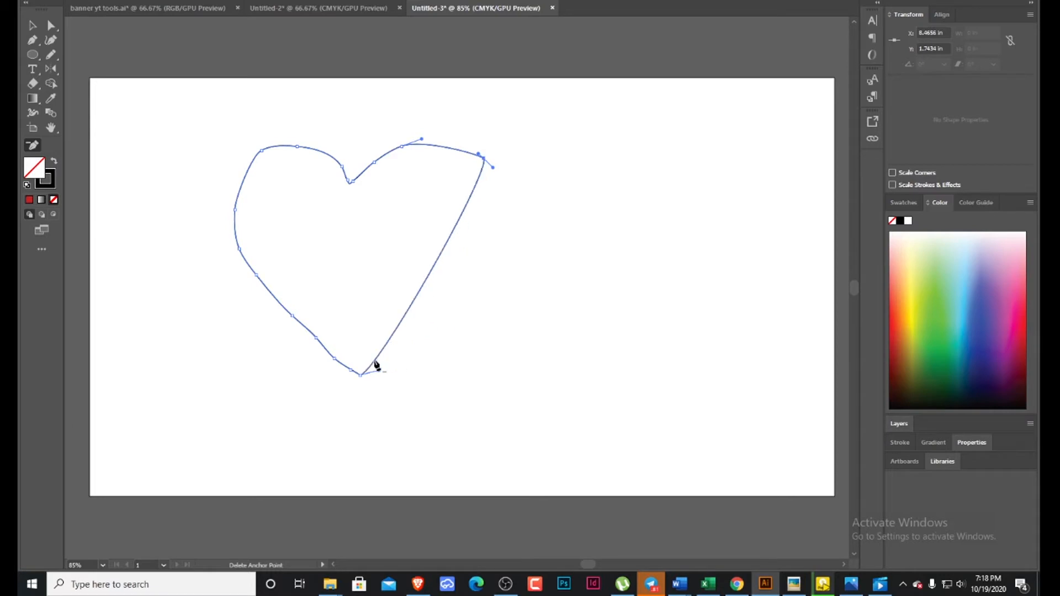
Delete anchor points along the heart's left side and left lobe.
{"action": "left_click", "coordinate": [316, 337]}
{"action": "left_click", "coordinate": [239, 250]}
{"action": "left_click", "coordinate": [260, 151]}
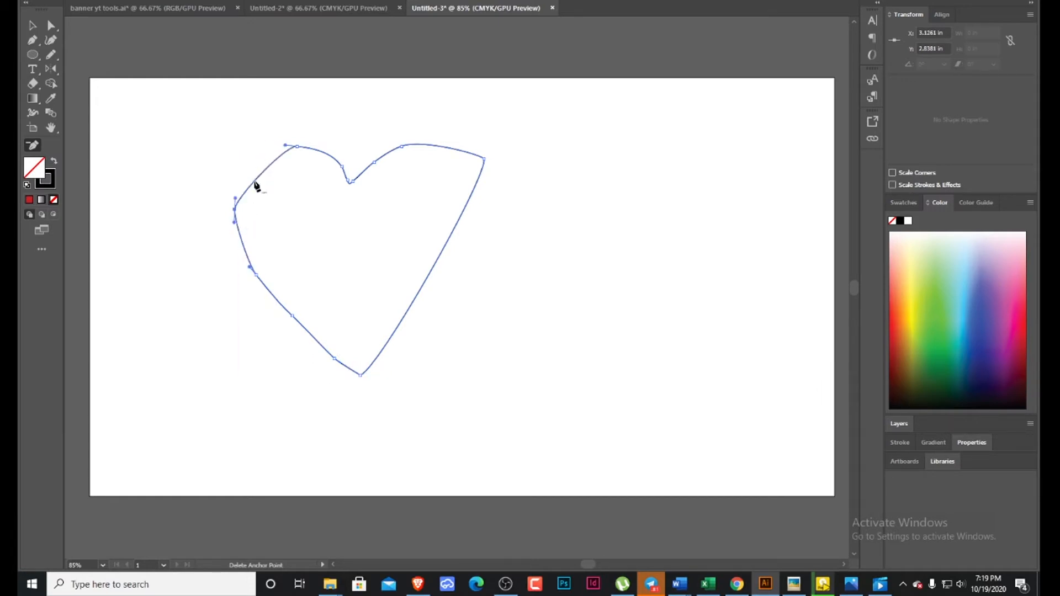
{"action": "left_click", "coordinate": [297, 148]}
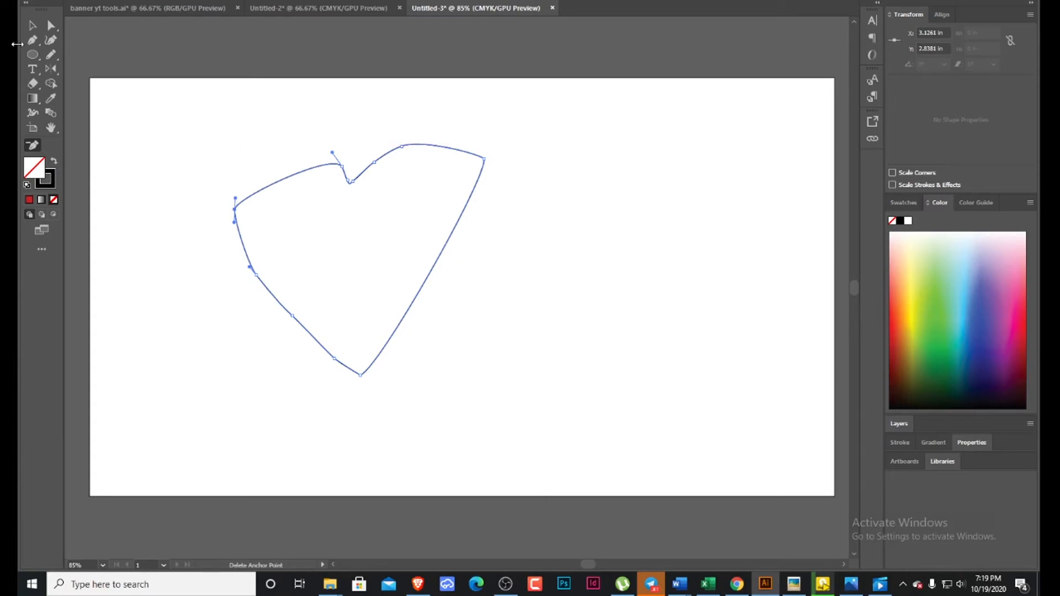
Delete the distorted heart to clear the artboard.
{"action": "left_click", "coordinate": [33, 72]}
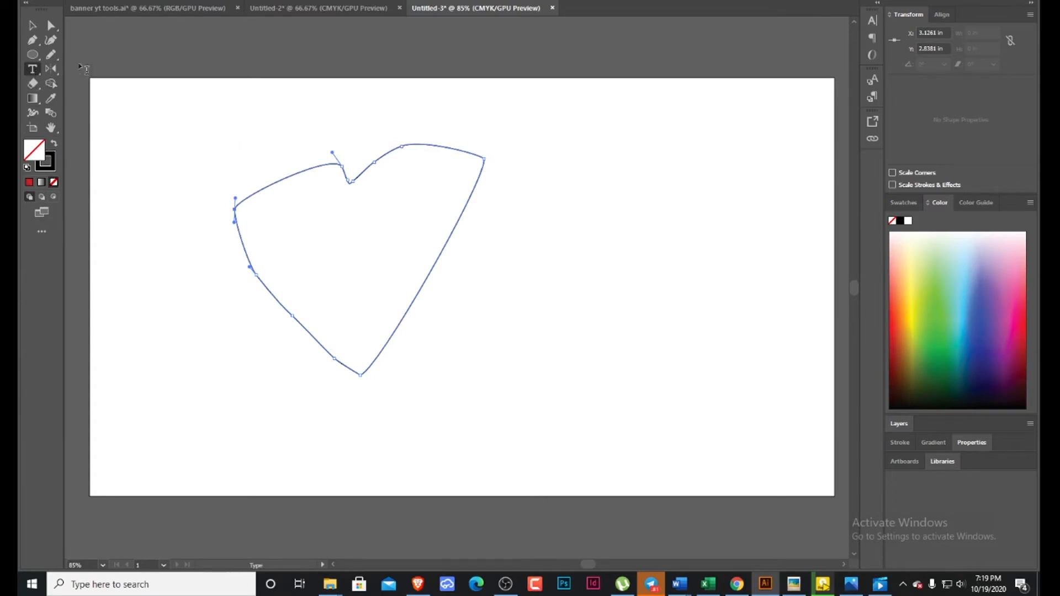
{"action": "left_click", "coordinate": [32, 25]}
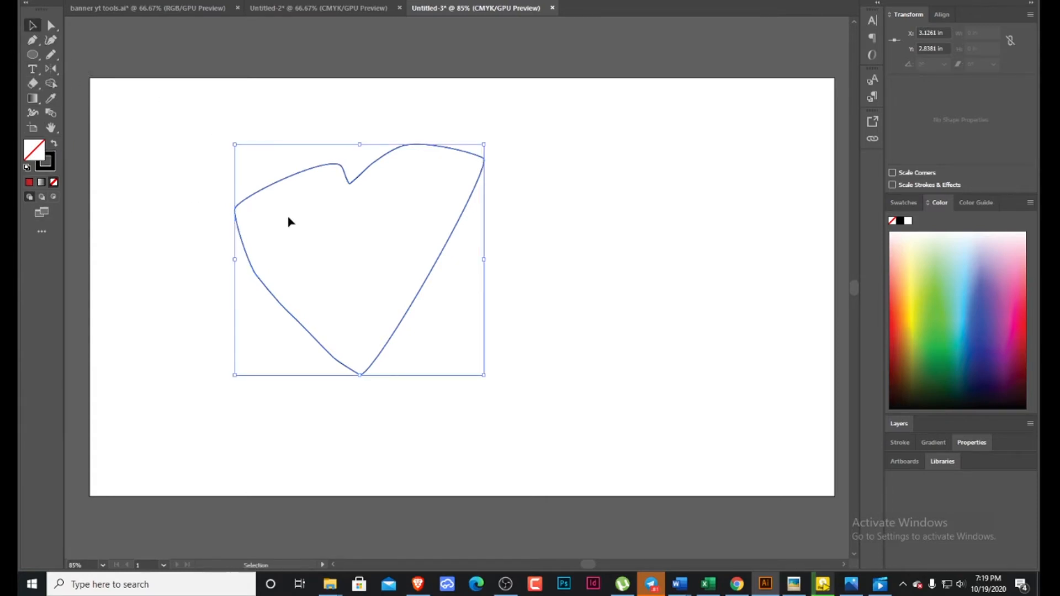
{"action": "key", "text": "Delete"}
{"action": "left_click_drag", "start_coordinate": [181, 103], "coordinate": [549, 459]}
{"action": "key", "text": "Delete"}
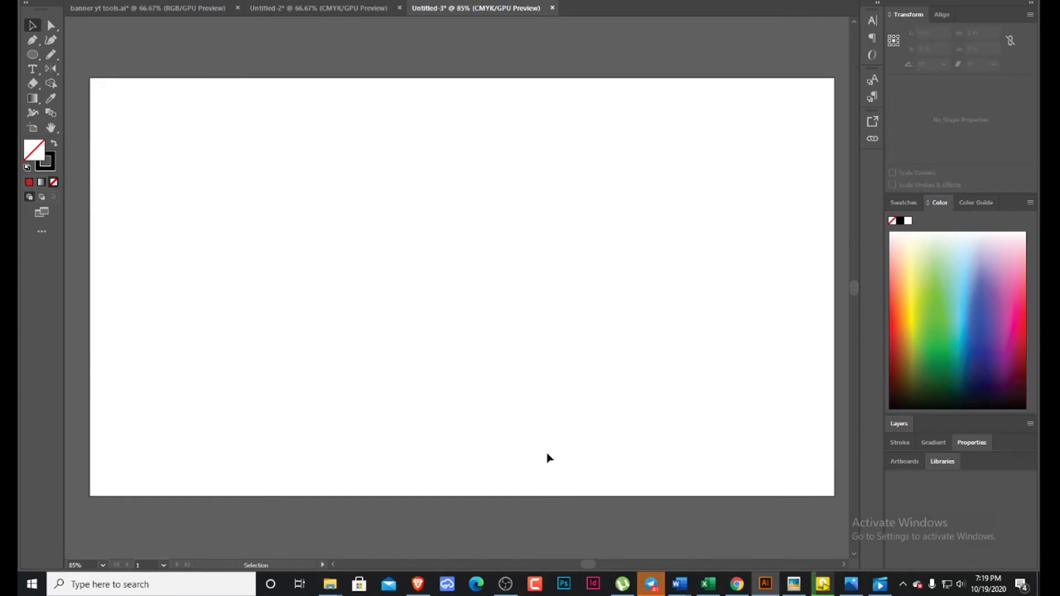
Place a point text object with the Type tool and enlarge its placeholder text to about 8.21 by 1.64 in.
{"action": "left_click", "coordinate": [32, 69]}
{"action": "left_click", "coordinate": [39, 68]}
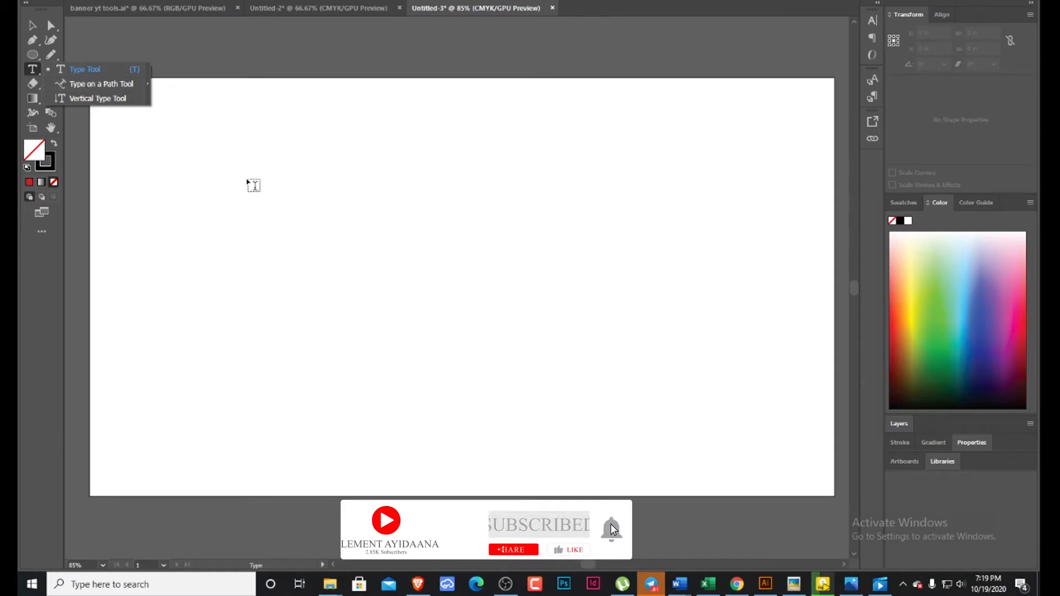
{"action": "left_click", "coordinate": [278, 206]}
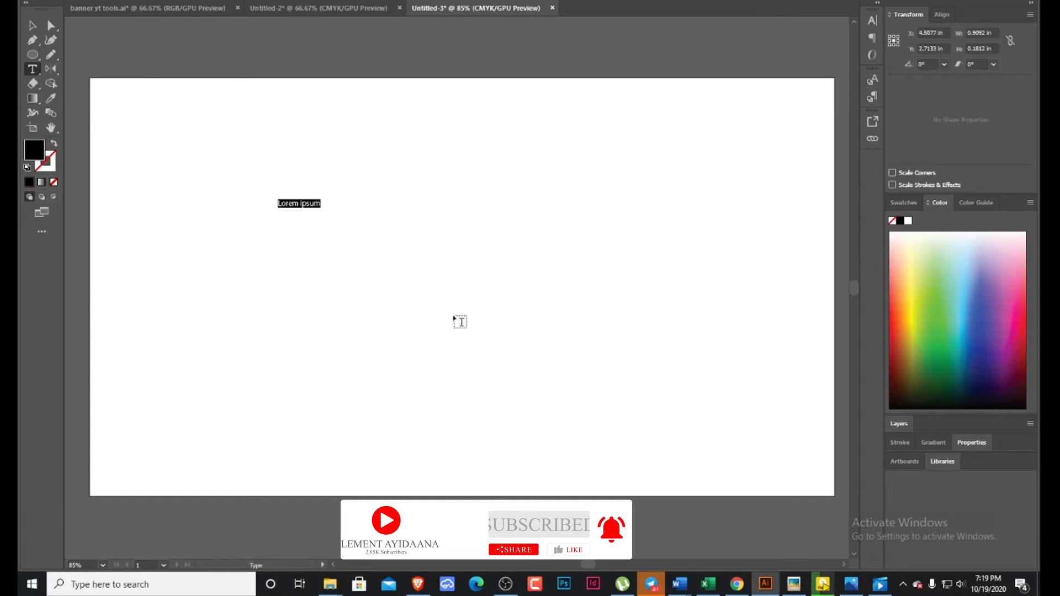
{"action": "key", "text": "Escape"}
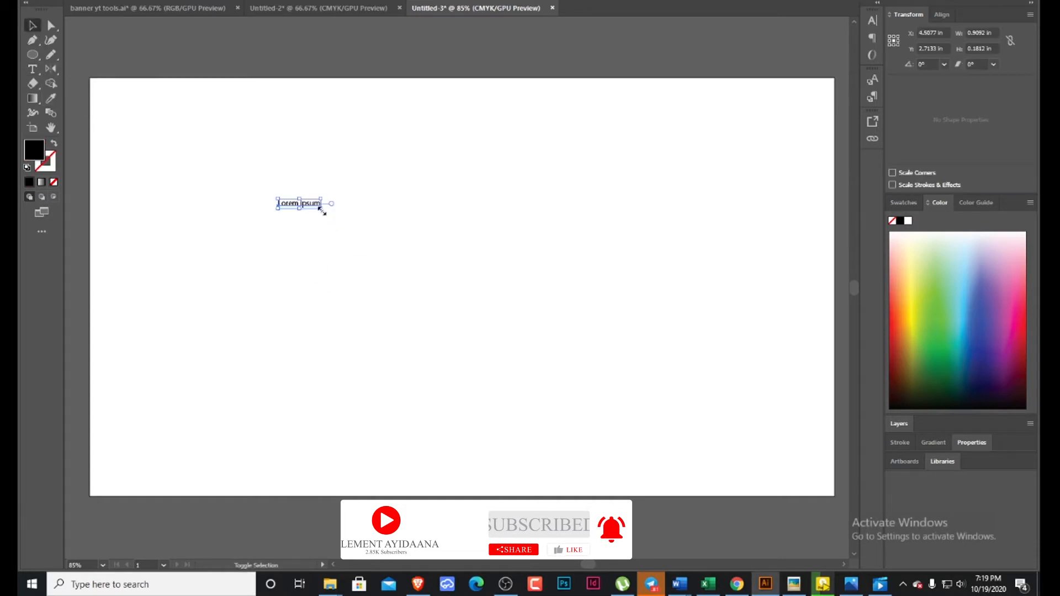
{"action": "left_click_drag", "start_coordinate": [322, 210], "coordinate": [657, 393]}
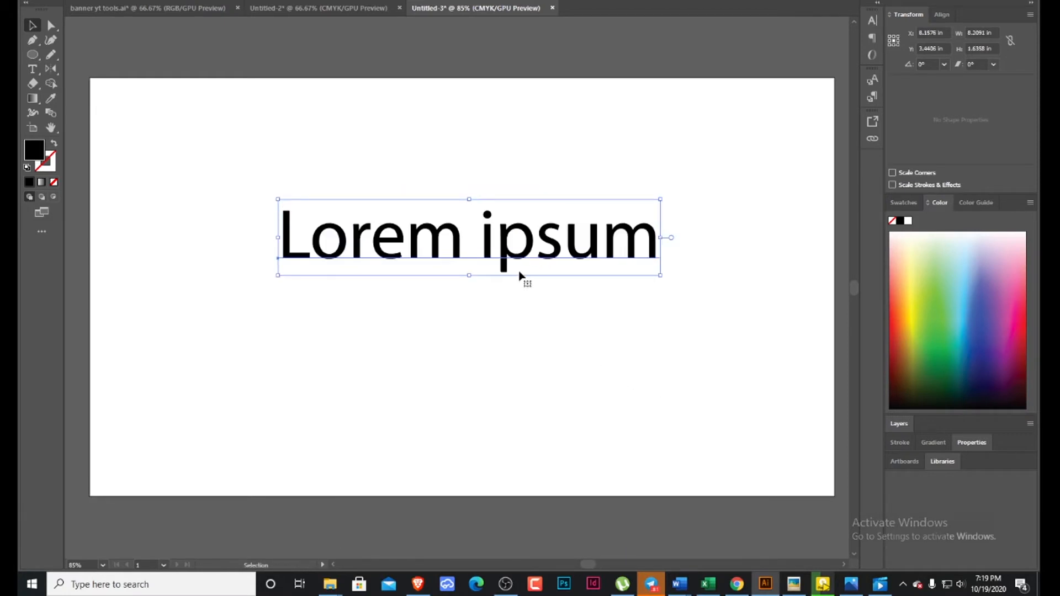
Replace the placeholder text with "happy man" and move the text object up near the artboard's upper edge.
{"action": "double_click", "coordinate": [520, 260]}
{"action": "key", "text": "ctrl+a"}
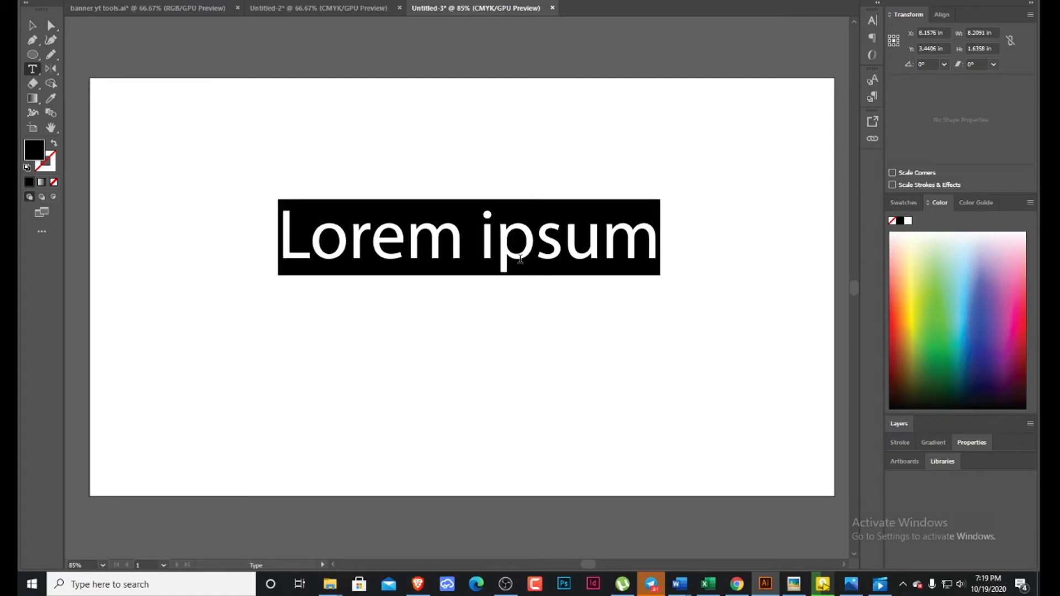
{"action": "type", "text": "happy "}
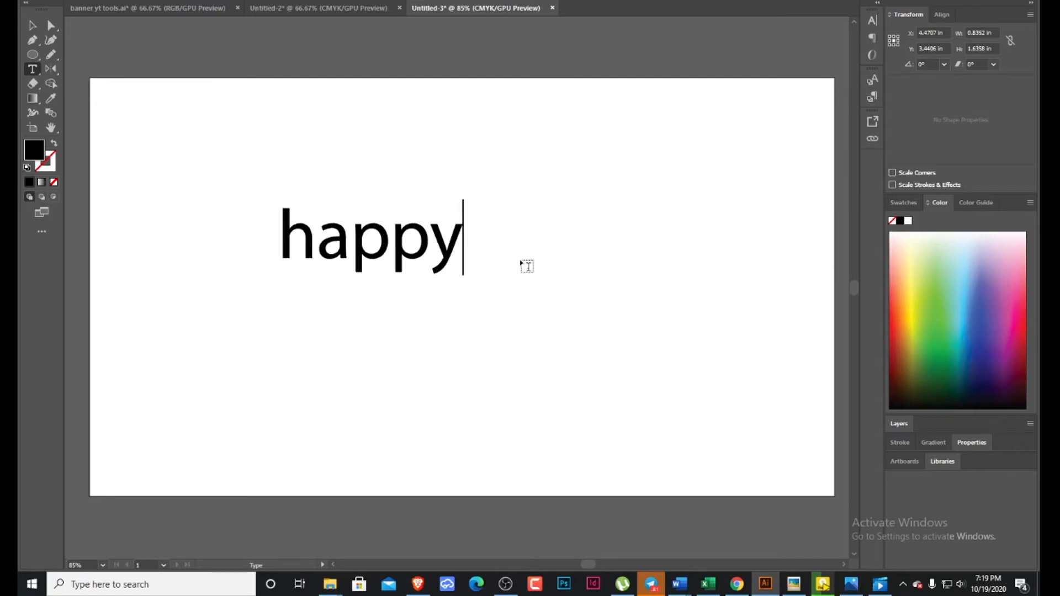
{"action": "type", "text": "man"}
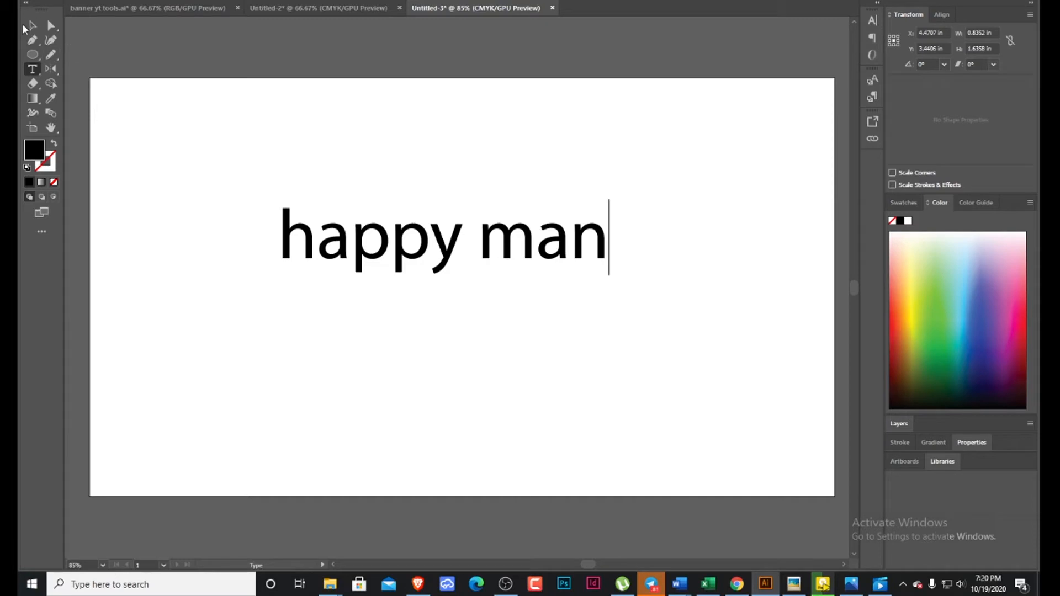
{"action": "left_click", "coordinate": [31, 26]}
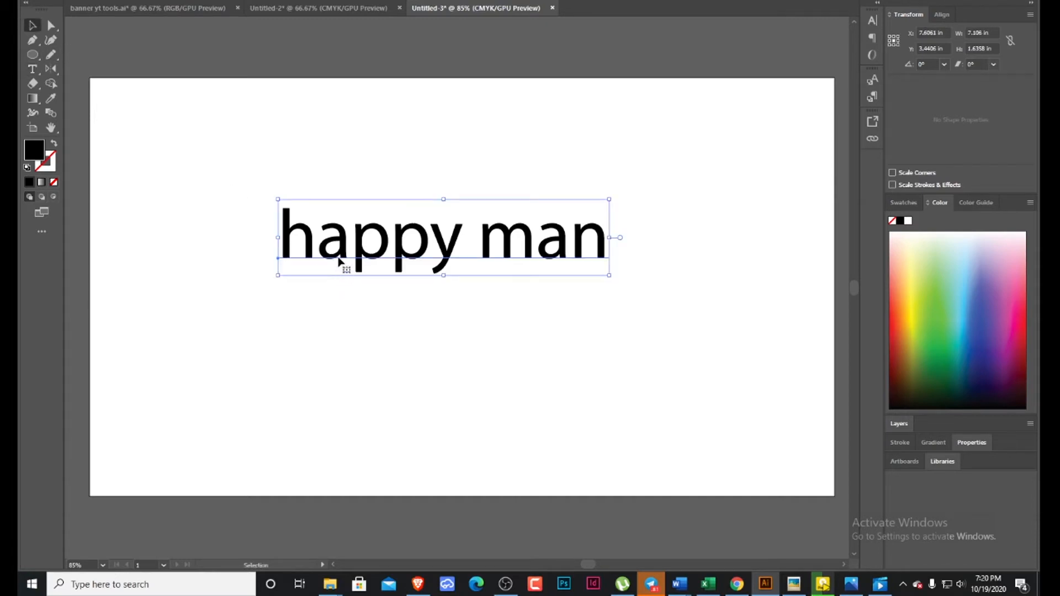
{"action": "left_click_drag", "start_coordinate": [493, 256], "coordinate": [490, 183]}
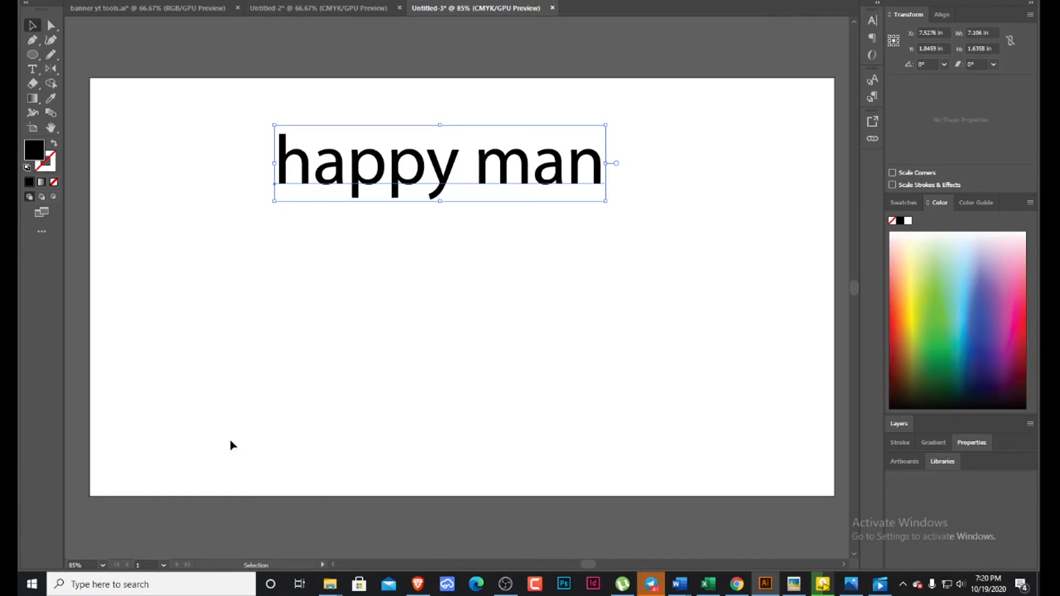
Draw an open wavy path of five anchor points with the Pen tool below the text, about 11.93 by 2.62 in.
{"action": "left_click", "coordinate": [40, 72]}
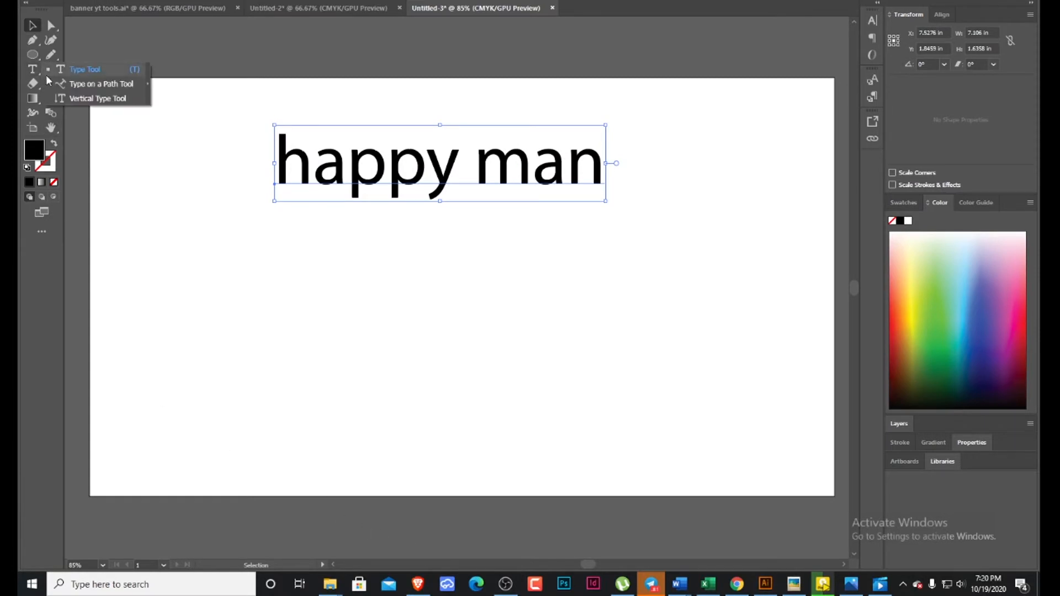
{"action": "left_click", "coordinate": [81, 85]}
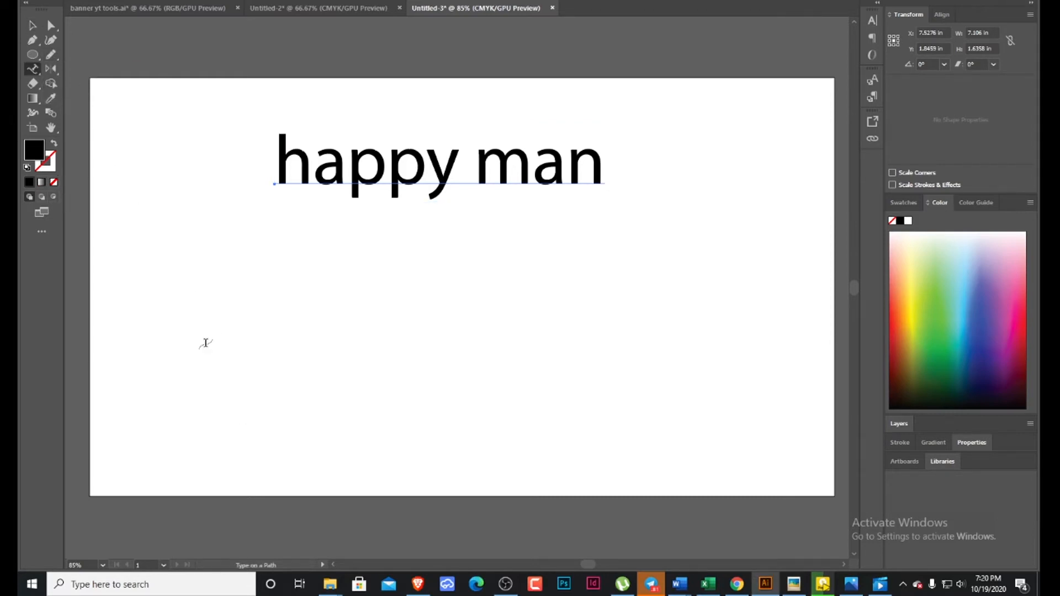
{"action": "key", "text": "p"}
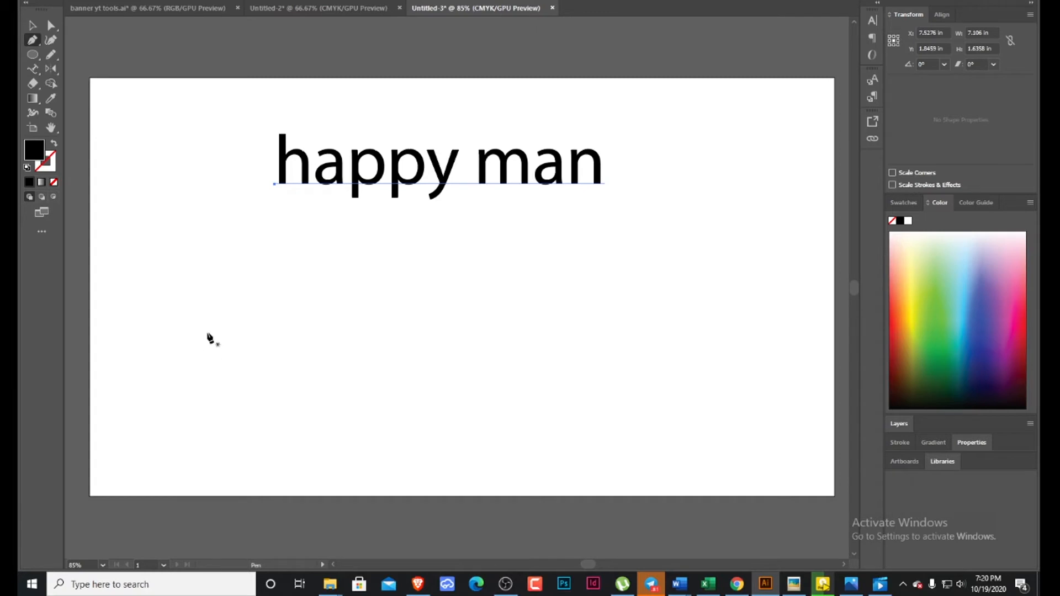
{"action": "left_click", "coordinate": [146, 320]}
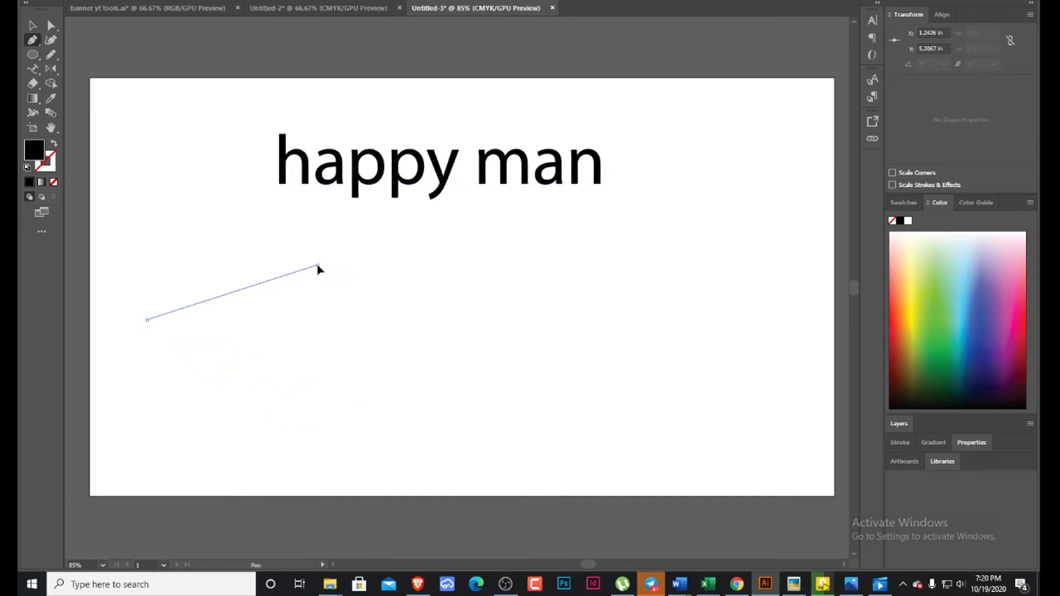
{"action": "left_click_drag", "start_coordinate": [318, 265], "coordinate": [374, 299]}
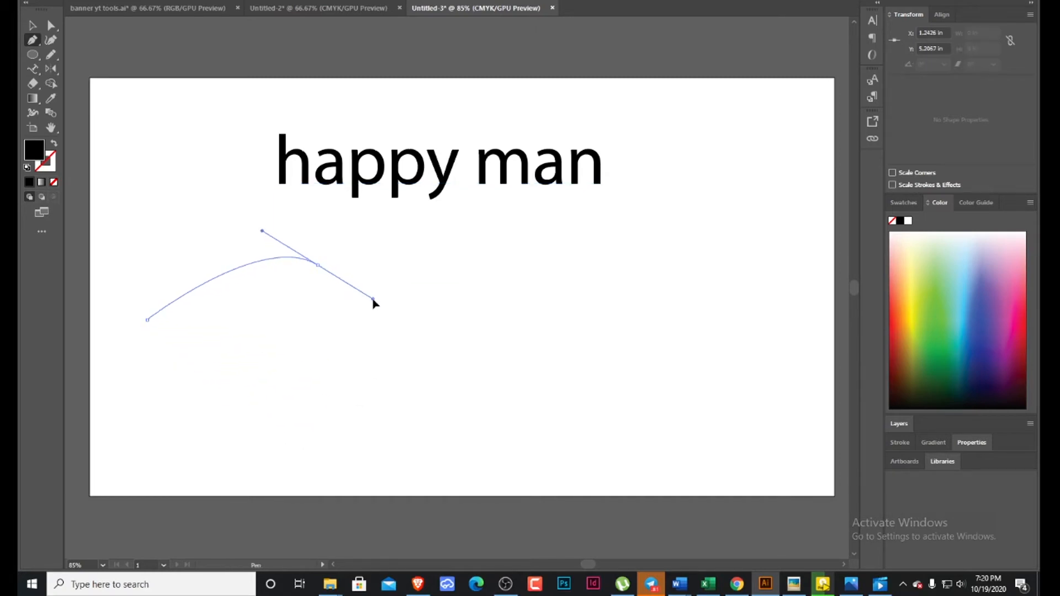
{"action": "left_click_drag", "start_coordinate": [462, 362], "coordinate": [539, 344]}
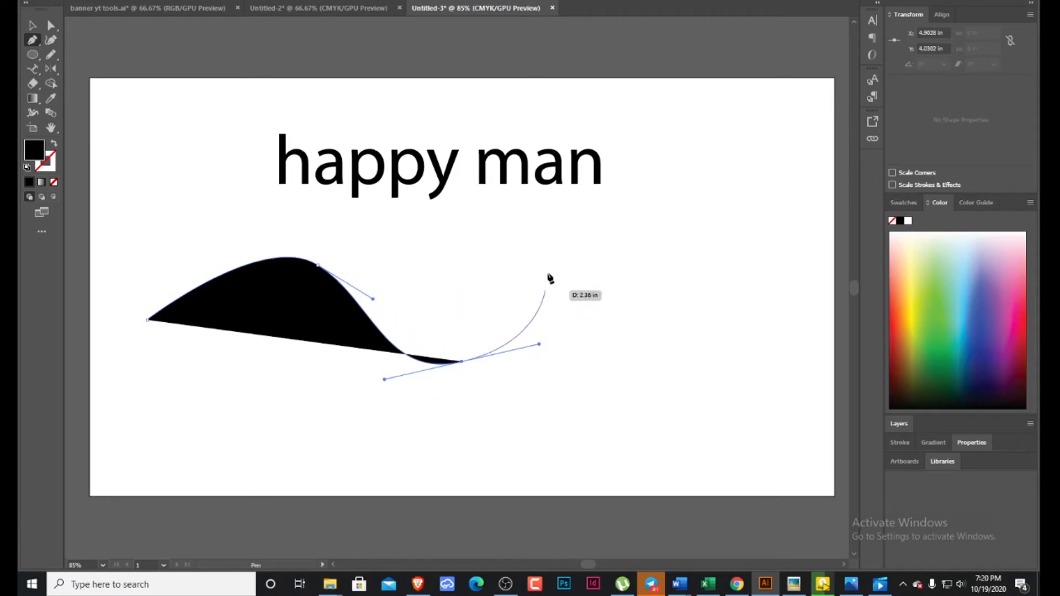
{"action": "left_click_drag", "start_coordinate": [552, 257], "coordinate": [630, 229]}
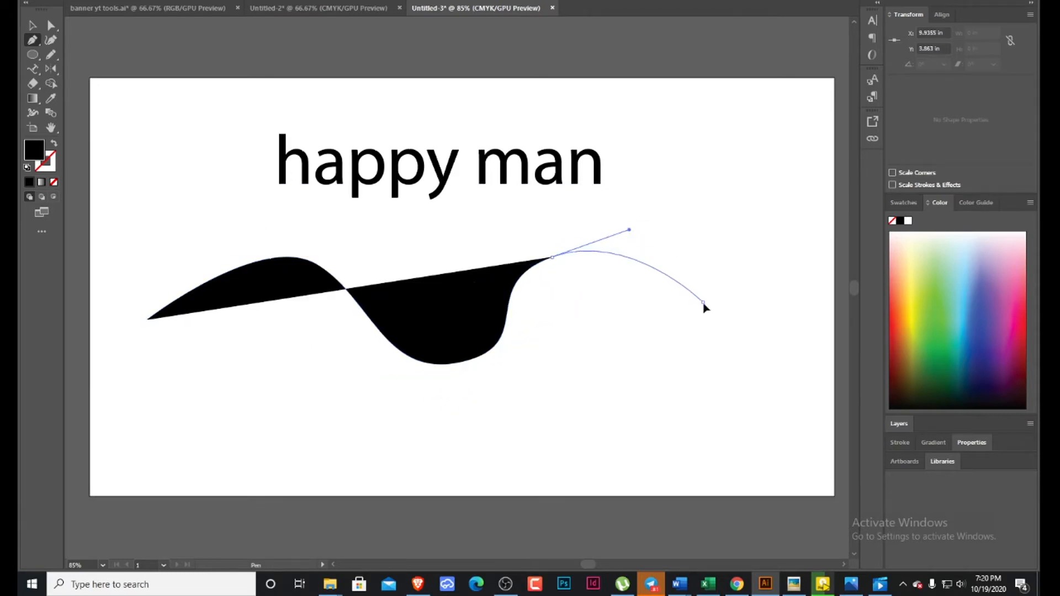
{"action": "left_click_drag", "start_coordinate": [703, 301], "coordinate": [741, 366]}
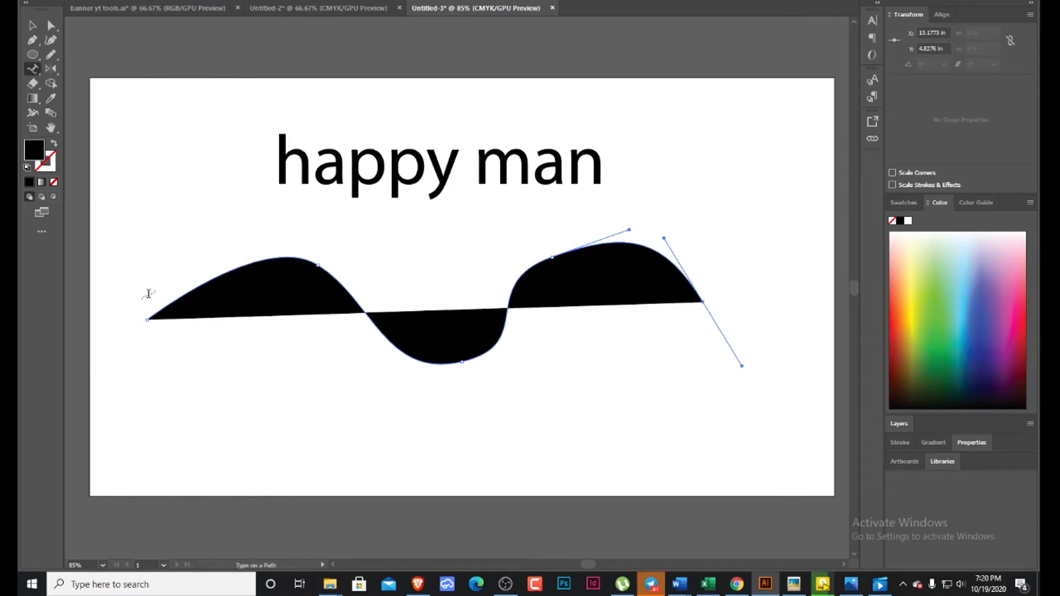
Convert the wavy path to type on a path and enter "i am a happy man today" along it.
{"action": "left_click", "coordinate": [193, 287]}
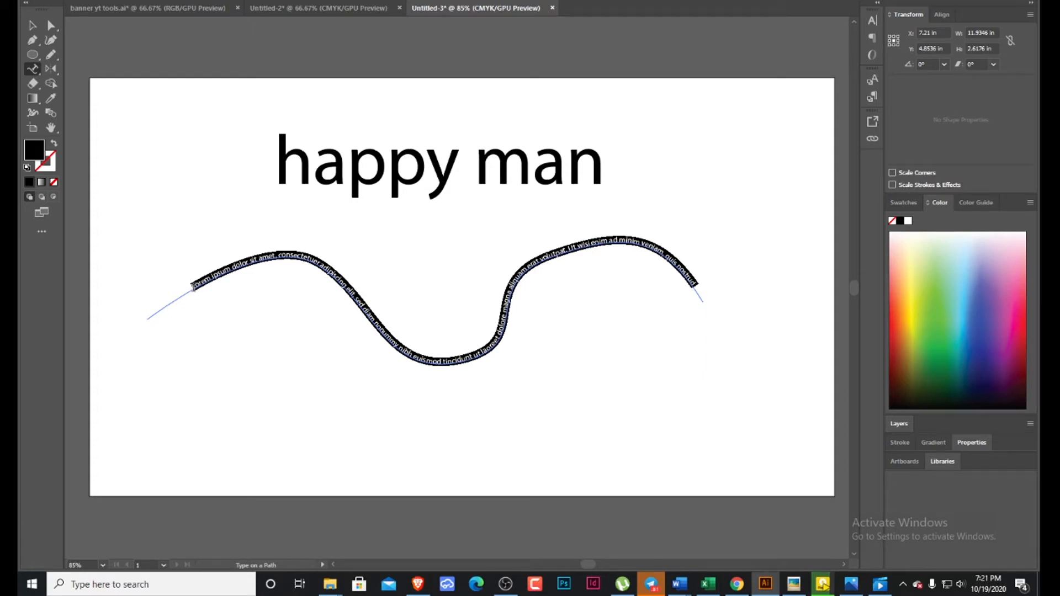
{"action": "key", "text": "ctrl+z"}
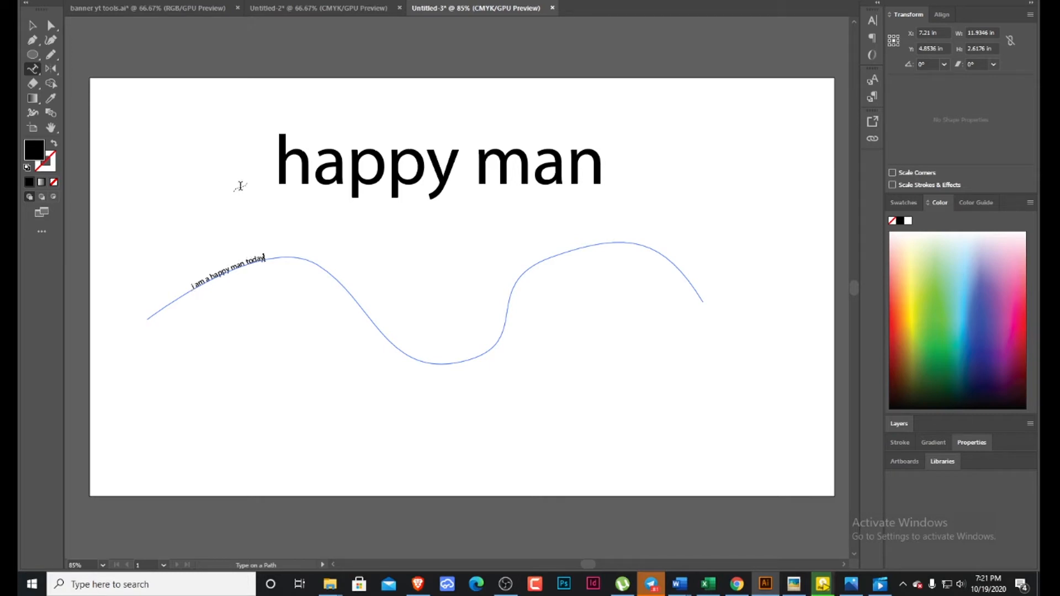
{"action": "left_click", "coordinate": [32, 26]}
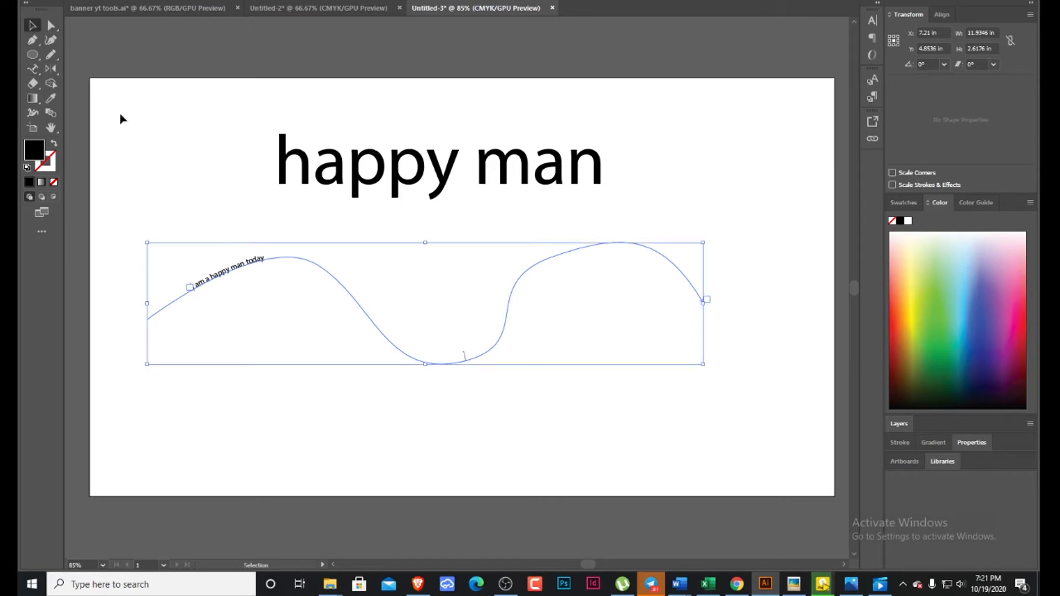
Increase the font size of the path text until it stretches over almost the whole wave.
{"action": "double_click", "coordinate": [255, 269]}
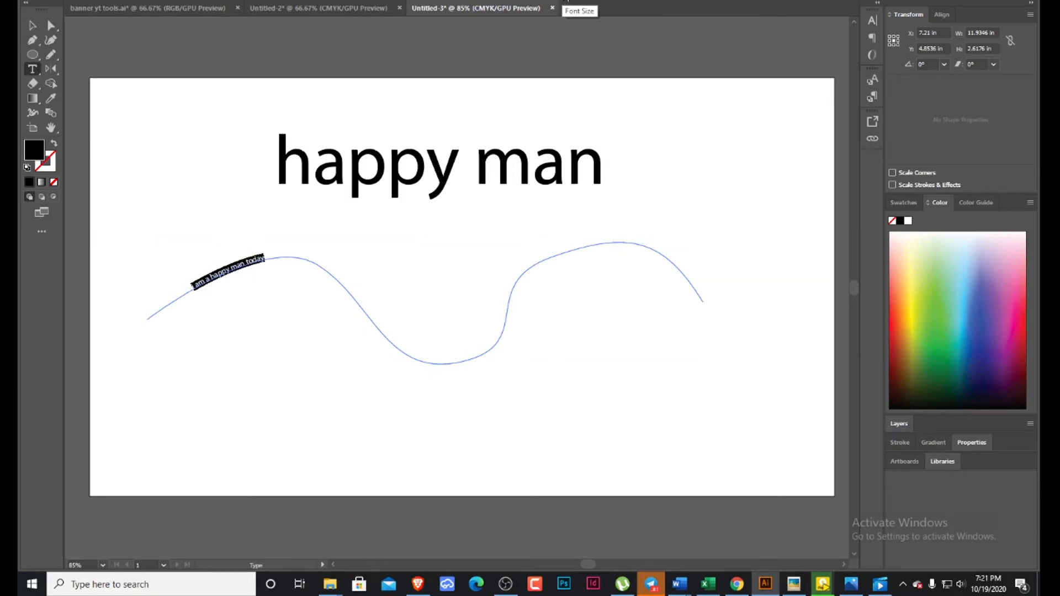
{"action": "key", "text": "ctrl+shift+period"}
{"action": "key", "text": "ctrl+shift+period"}
{"action": "key", "text": "ctrl+shift+period"}
{"action": "key", "text": "ctrl+shift+period"}
{"action": "key", "text": "ctrl+shift+period"}
{"action": "key", "text": "ctrl+shift+period"}
{"action": "key", "text": "ctrl+shift+period"}
{"action": "key", "text": "ctrl+shift+period"}
{"action": "key", "text": "ctrl+shift+period"}
{"action": "key", "text": "ctrl+shift+period"}
{"action": "key", "text": "ctrl+shift+period"}
{"action": "key", "text": "ctrl+shift+period"}
{"action": "key", "text": "ctrl+shift+period"}
{"action": "key", "text": "ctrl+shift+period"}
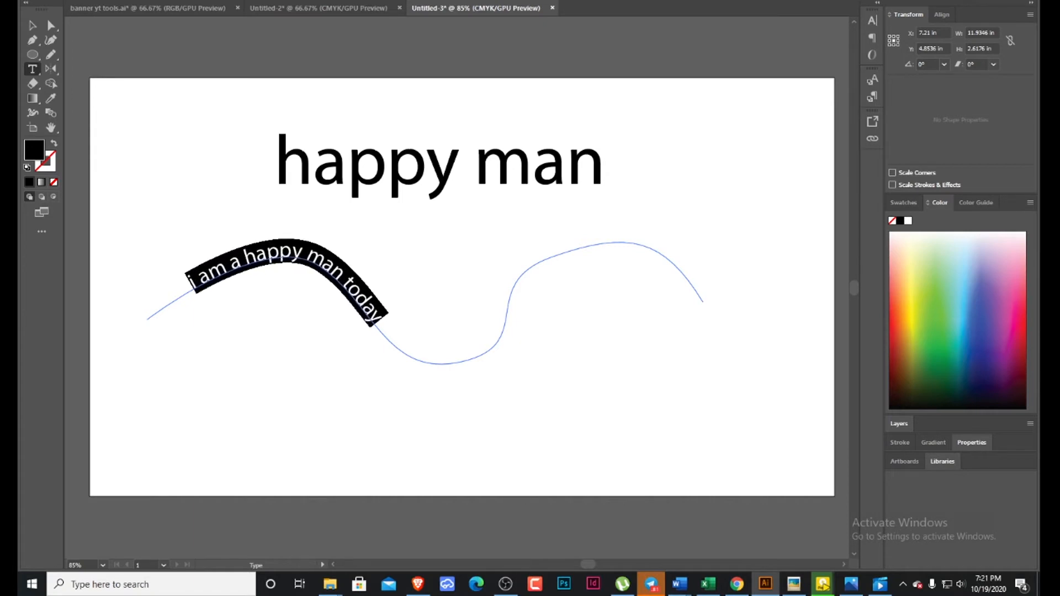
{"action": "key", "text": "ctrl+shift+period"}
{"action": "key", "text": "ctrl+shift+period"}
{"action": "key", "text": "ctrl+shift+period"}
{"action": "key", "text": "ctrl+shift+period"}
{"action": "key", "text": "ctrl+shift+period"}
{"action": "key", "text": "ctrl+shift+period"}
{"action": "key", "text": "ctrl+shift+period"}
{"action": "key", "text": "ctrl+shift+period"}
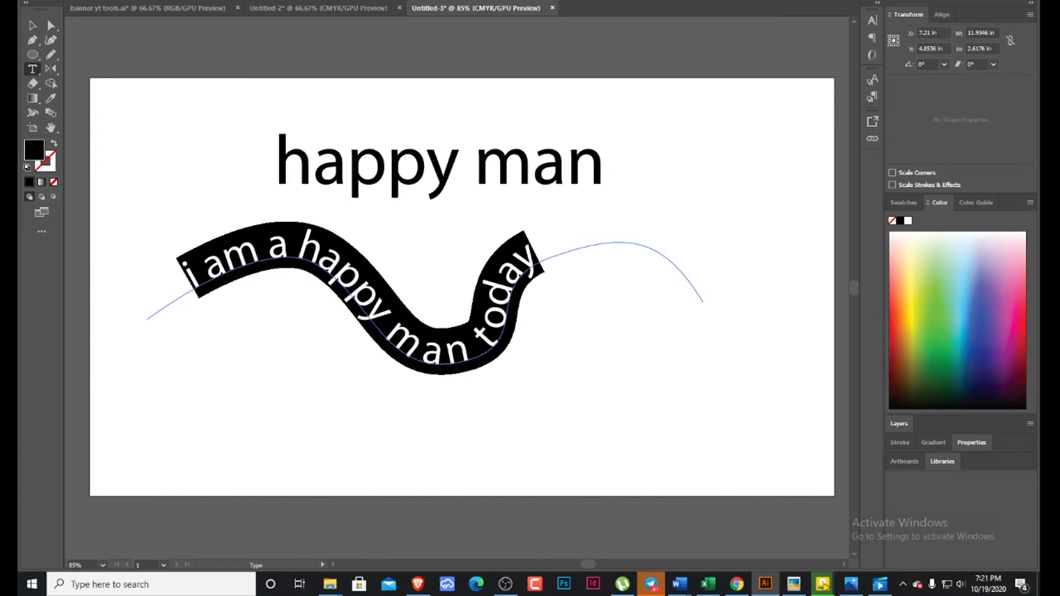
{"action": "key", "text": "ctrl+shift+period"}
{"action": "key", "text": "ctrl+shift+period"}
{"action": "key", "text": "ctrl+shift+period"}
{"action": "key", "text": "ctrl+shift+period"}
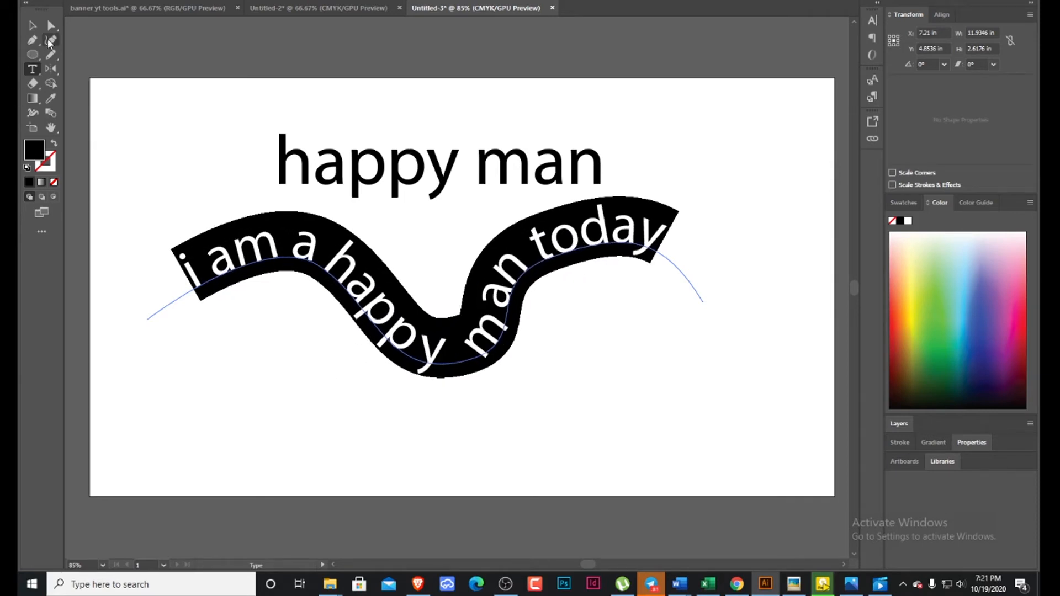
{"action": "left_click", "coordinate": [31, 24]}
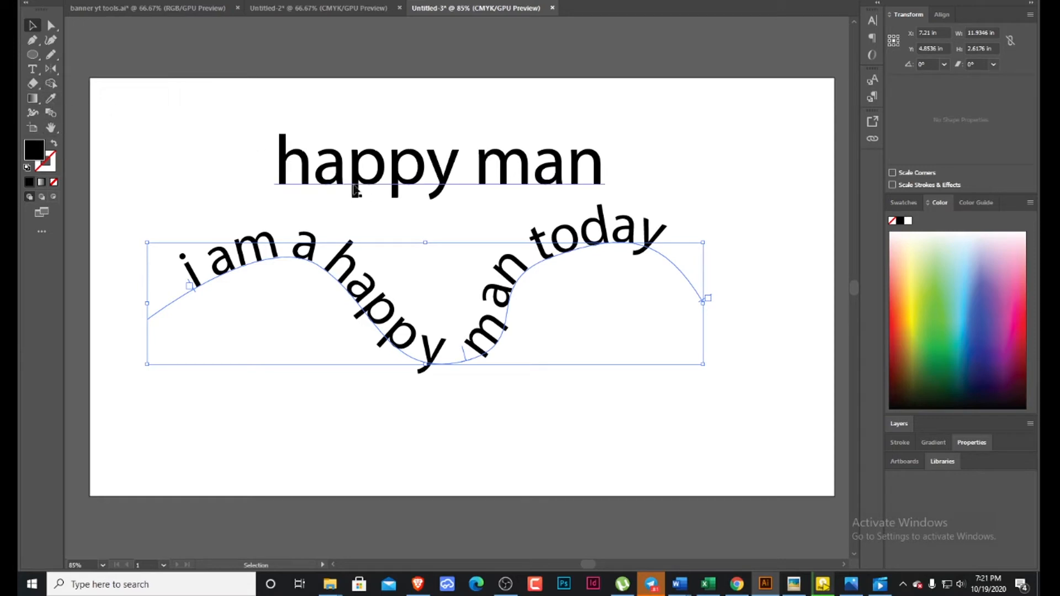
Delete both the "happy man" text and the wavy path text to clear the artboard.
{"action": "left_click_drag", "start_coordinate": [232, 117], "coordinate": [520, 413]}
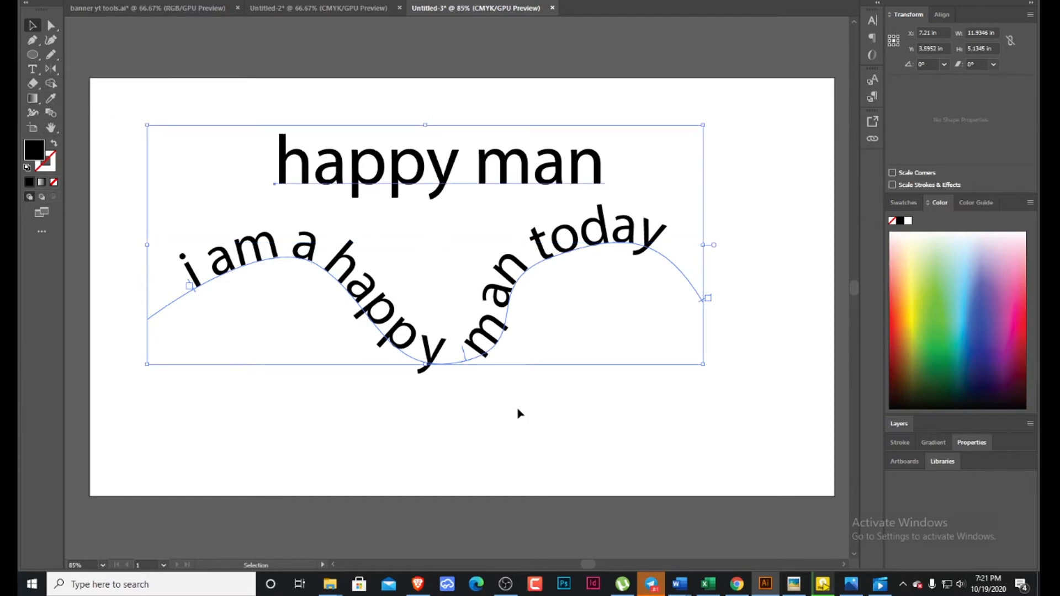
{"action": "key", "text": "Delete"}
{"action": "left_click", "coordinate": [51, 98]}
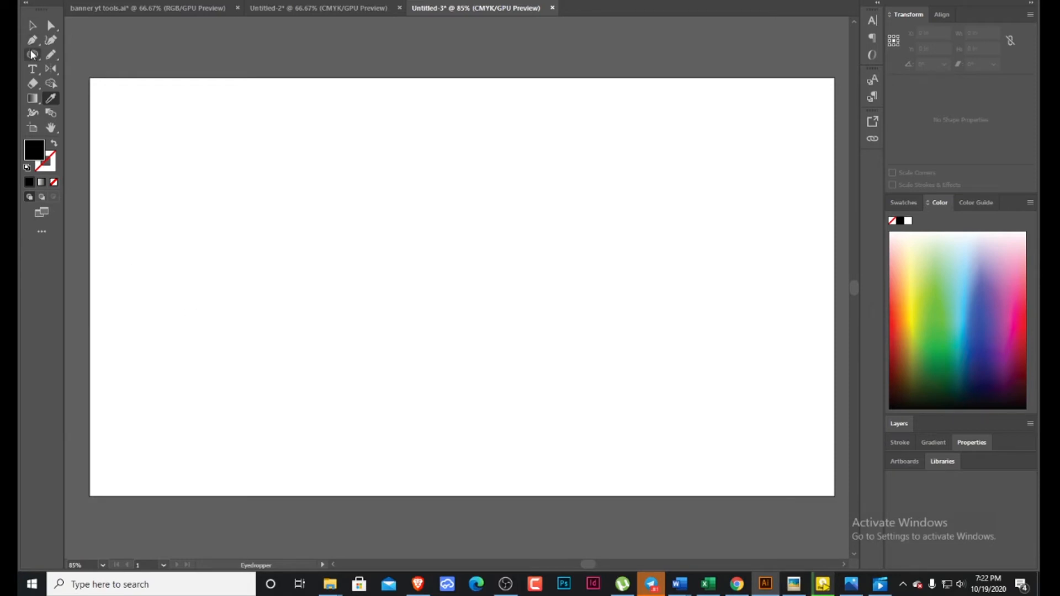
Draw rectangles of about 1.58 by 2.90, 1.01 by 1.41 and 3.45 by 5.36 in, plus one of 2.17 by 2.77 in inside the largest.
{"action": "left_click_drag", "start_coordinate": [35, 55], "coordinate": [74, 54]}
{"action": "left_click_drag", "start_coordinate": [138, 117], "coordinate": [210, 252]}
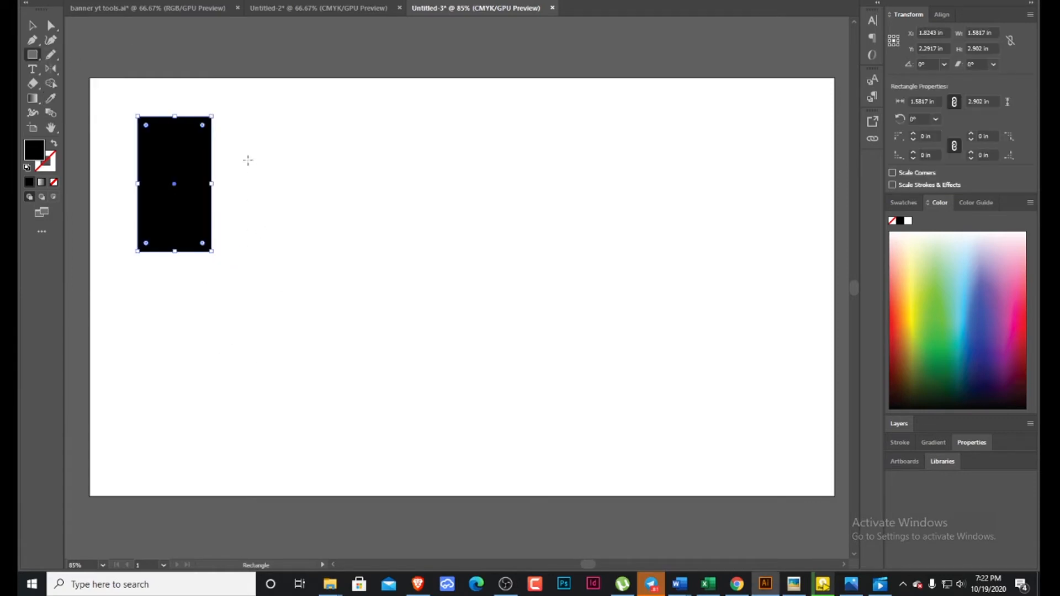
{"action": "left_click_drag", "start_coordinate": [246, 159], "coordinate": [293, 224]}
{"action": "left_click_drag", "start_coordinate": [321, 96], "coordinate": [482, 346]}
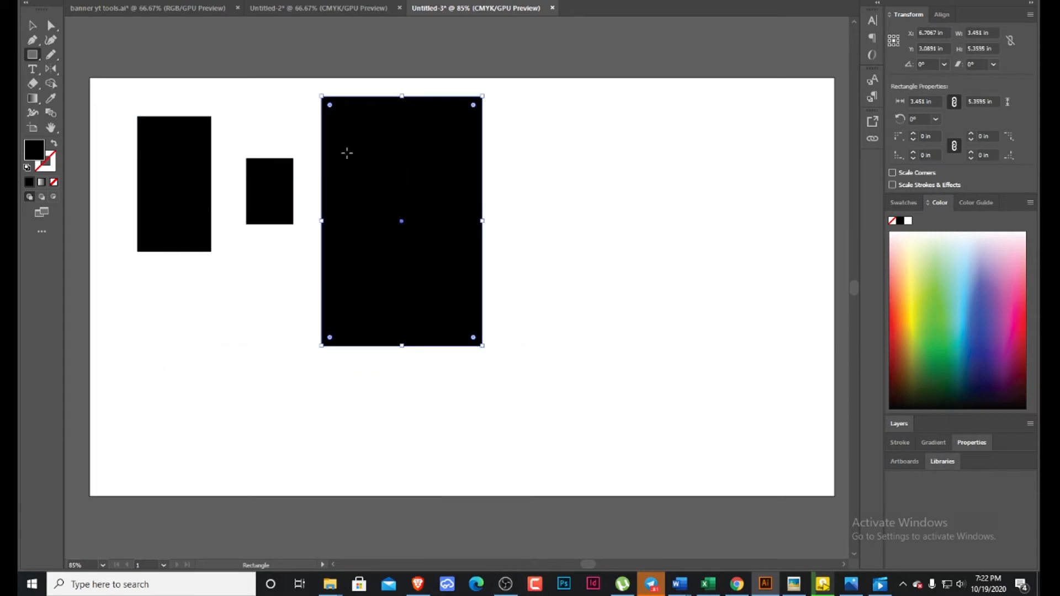
{"action": "left_click_drag", "start_coordinate": [346, 152], "coordinate": [448, 281]}
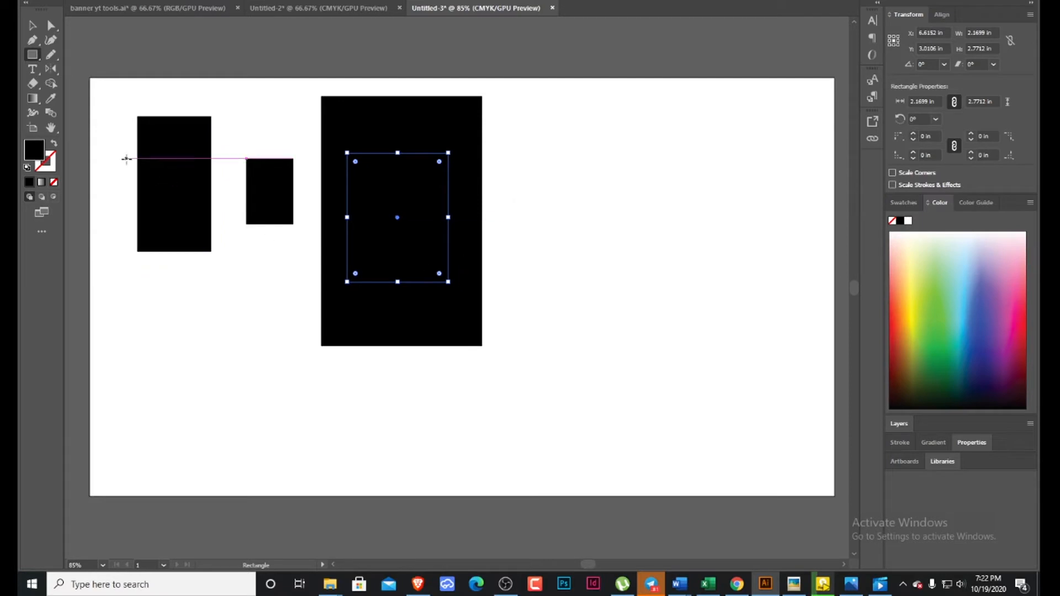
Fill the rectangle inside the largest one with light green using the Eyedropper tool on the color spectrum.
{"action": "left_click", "coordinate": [50, 99]}
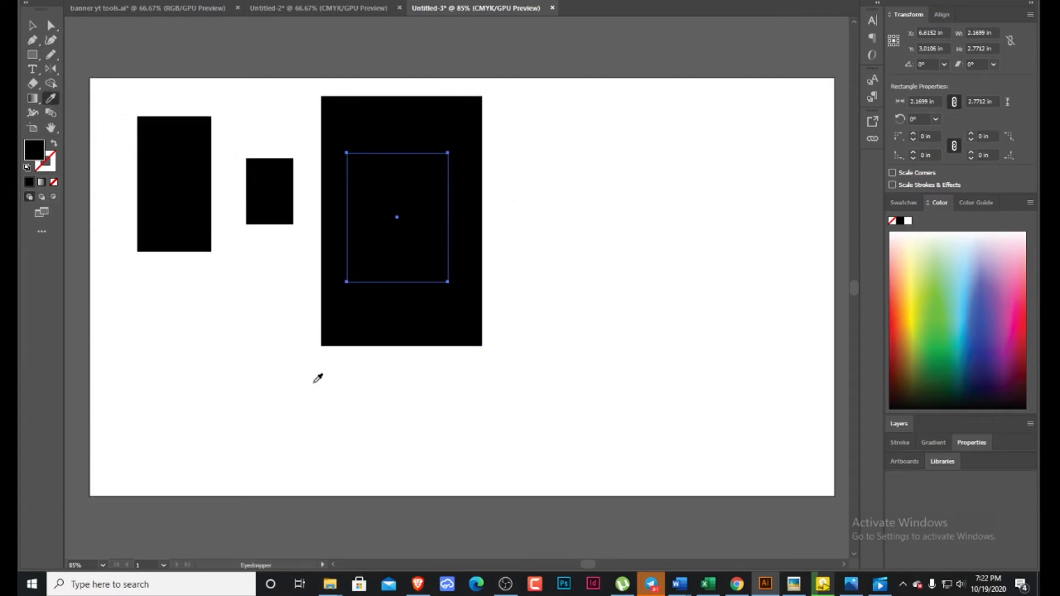
{"action": "left_click", "coordinate": [934, 308]}
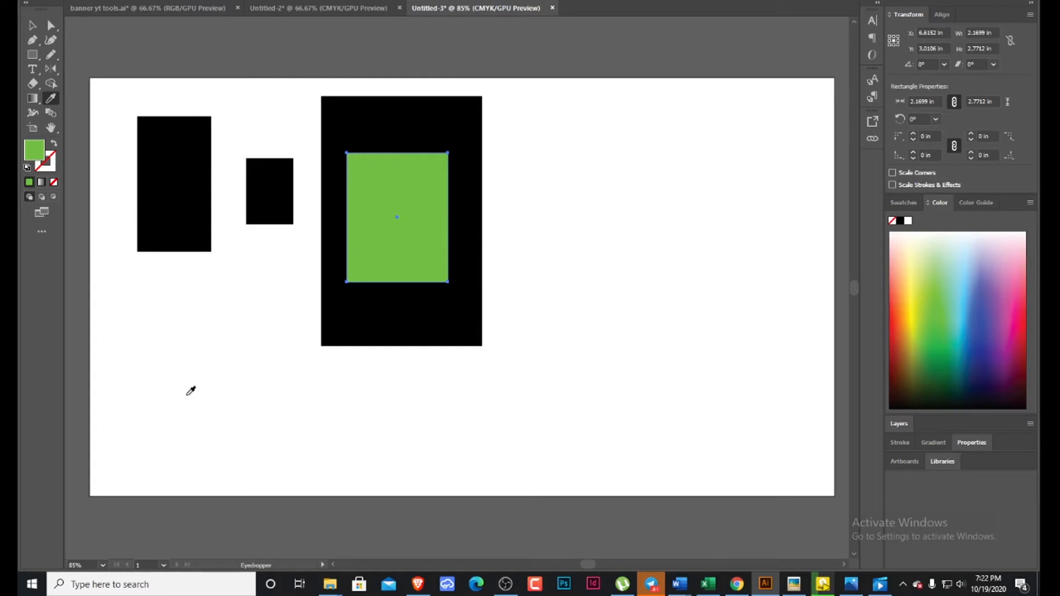
Fill the tall 1.58 by 2.90 in rectangle with dark purple sampled from the color spectrum with the Eyedropper.
{"action": "left_click", "coordinate": [32, 25]}
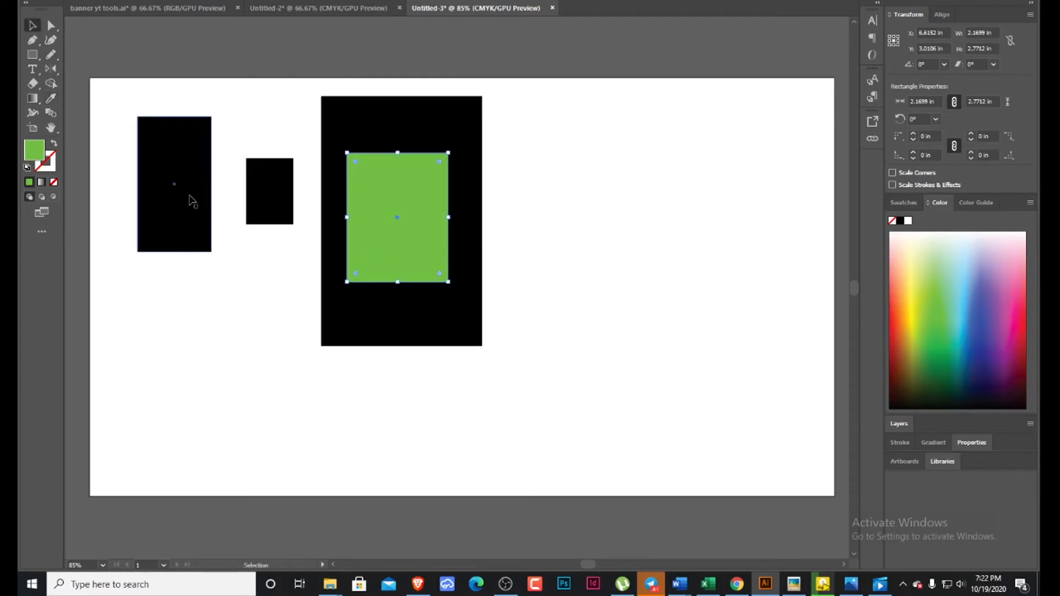
{"action": "left_click", "coordinate": [189, 202]}
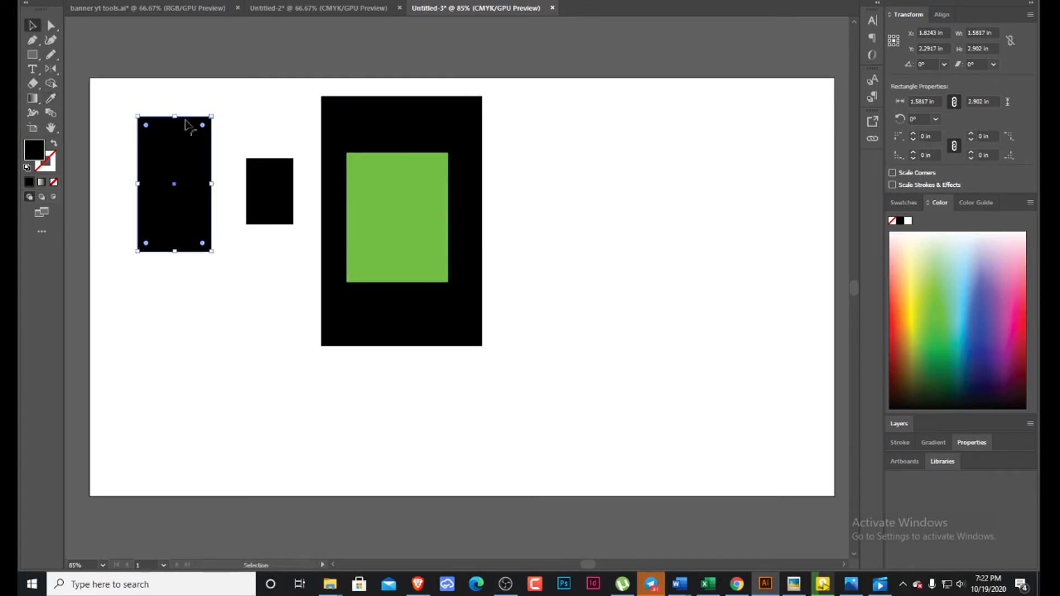
{"action": "left_click", "coordinate": [50, 99]}
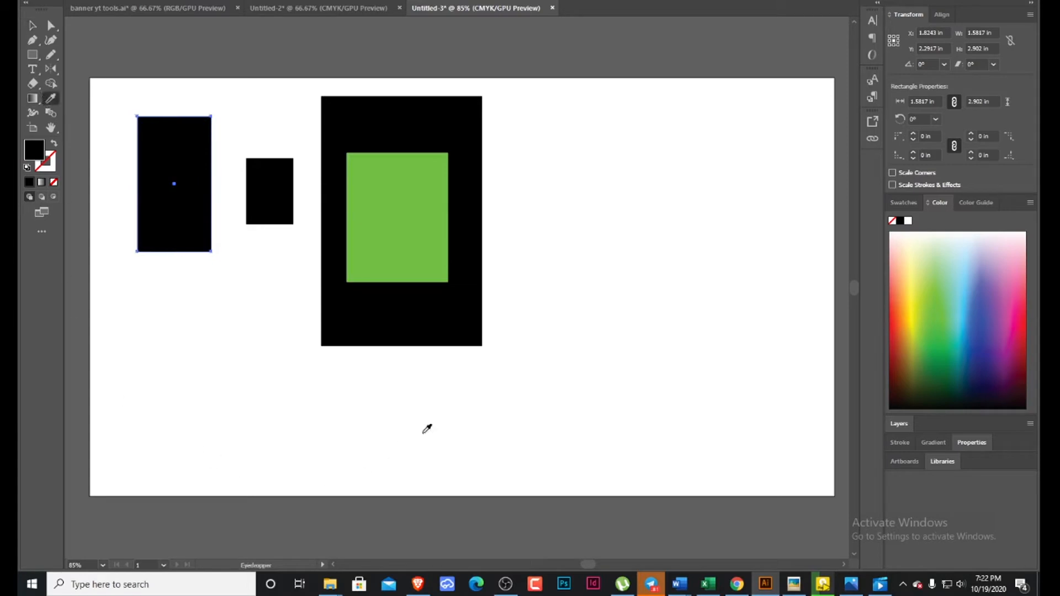
{"action": "left_click", "coordinate": [998, 380]}
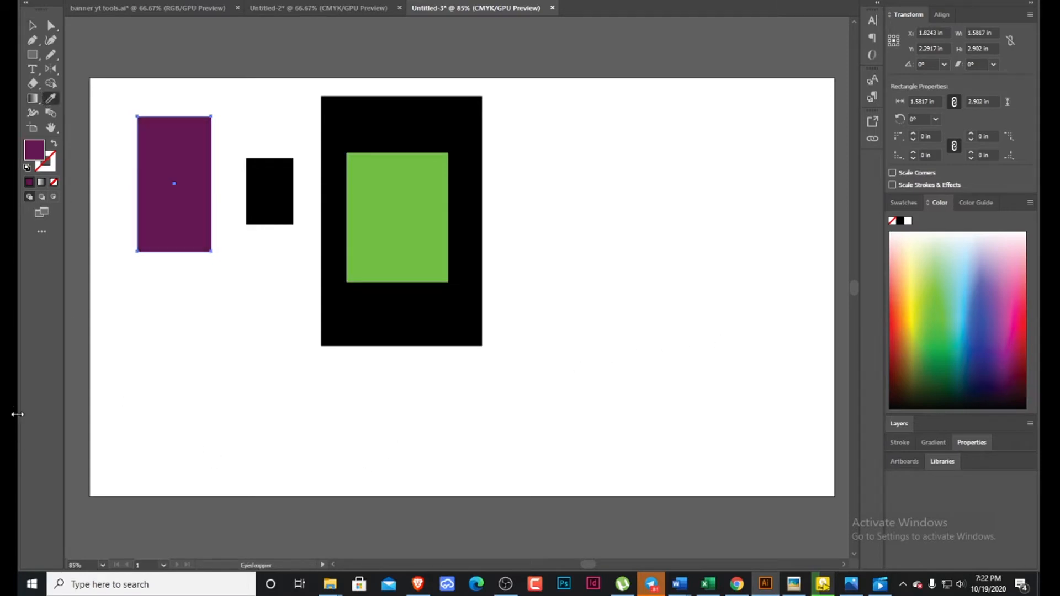
Fill the small 1.01 by 1.41 in rectangle with dark blue sampled from the color spectrum with the Eyedropper.
{"action": "left_click", "coordinate": [34, 27]}
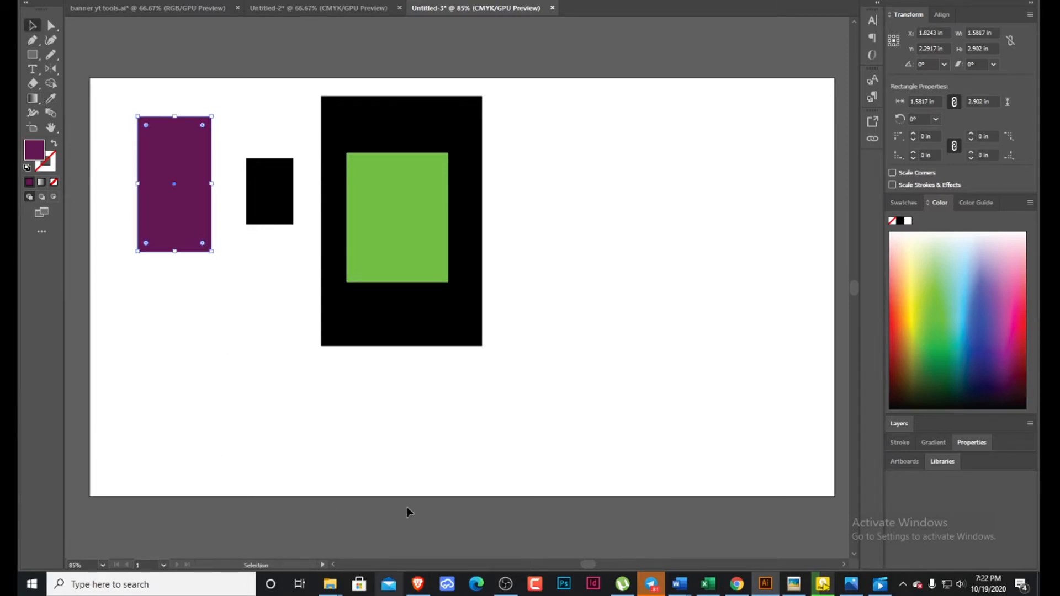
{"action": "left_click", "coordinate": [279, 213]}
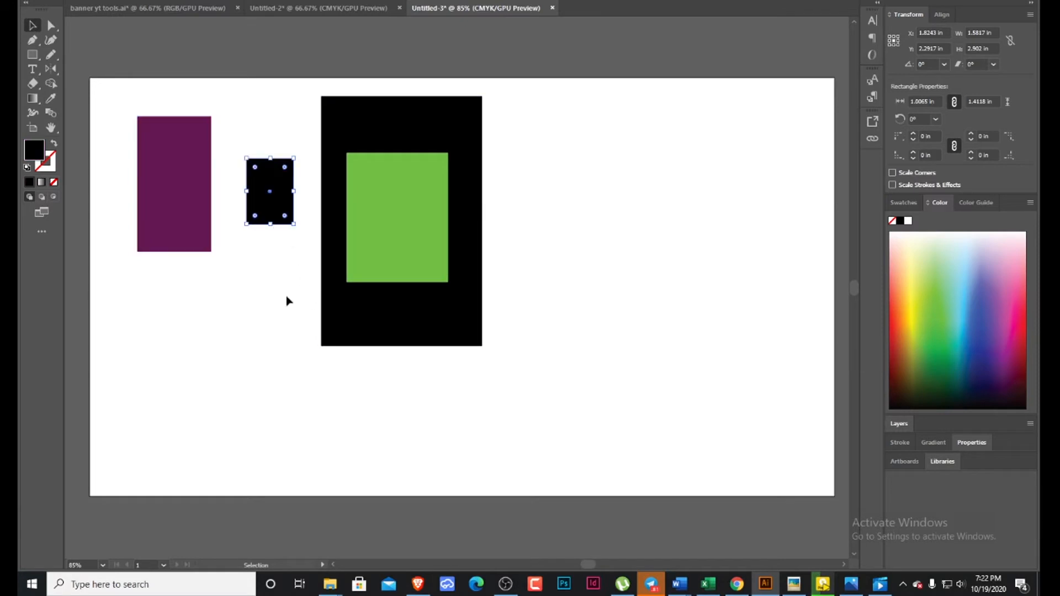
{"action": "left_click", "coordinate": [50, 98]}
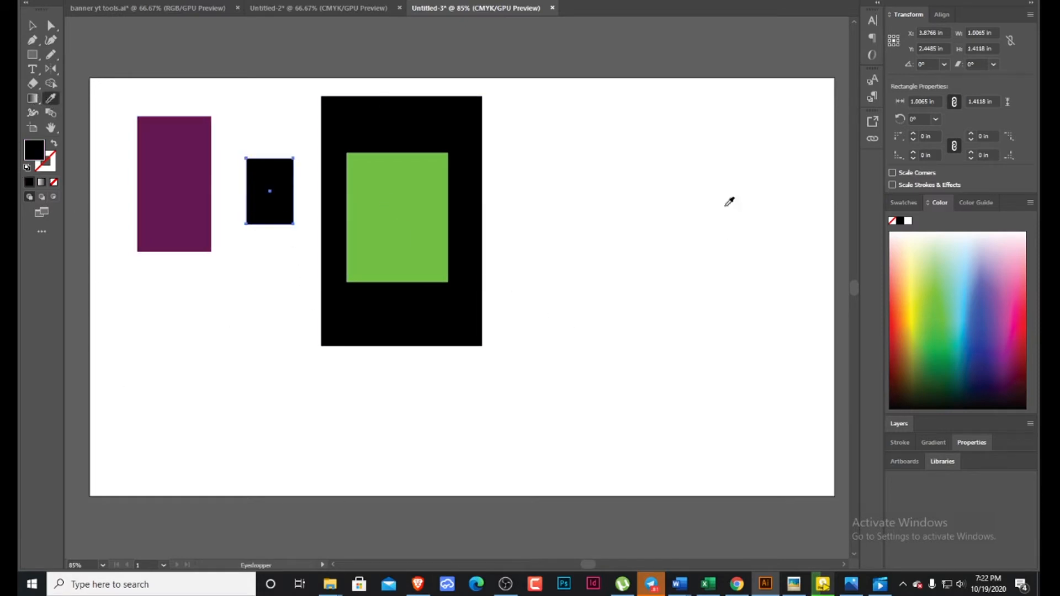
{"action": "left_click", "coordinate": [718, 162]}
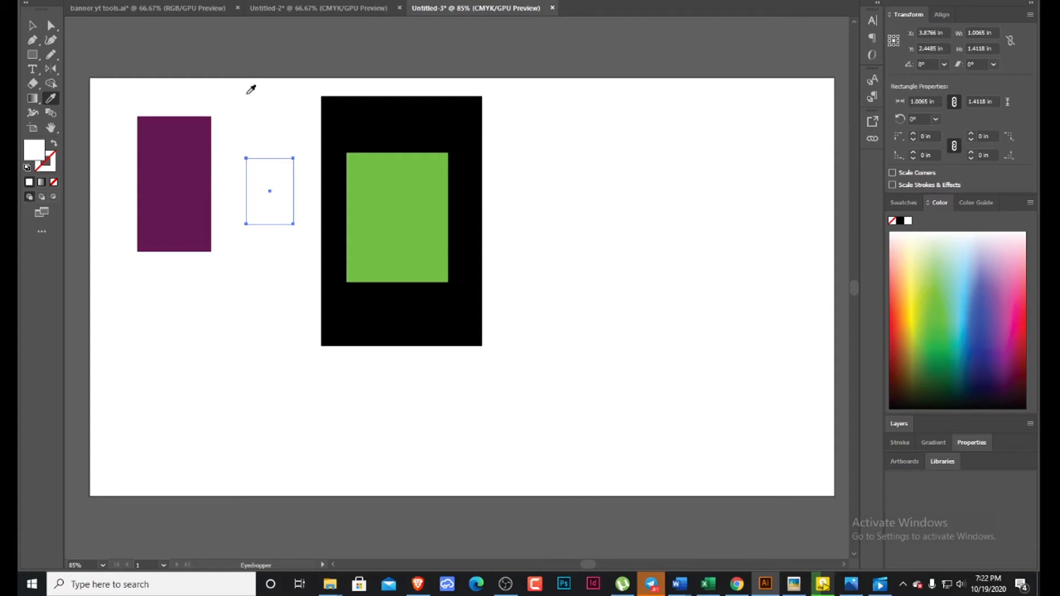
{"action": "left_click", "coordinate": [941, 374]}
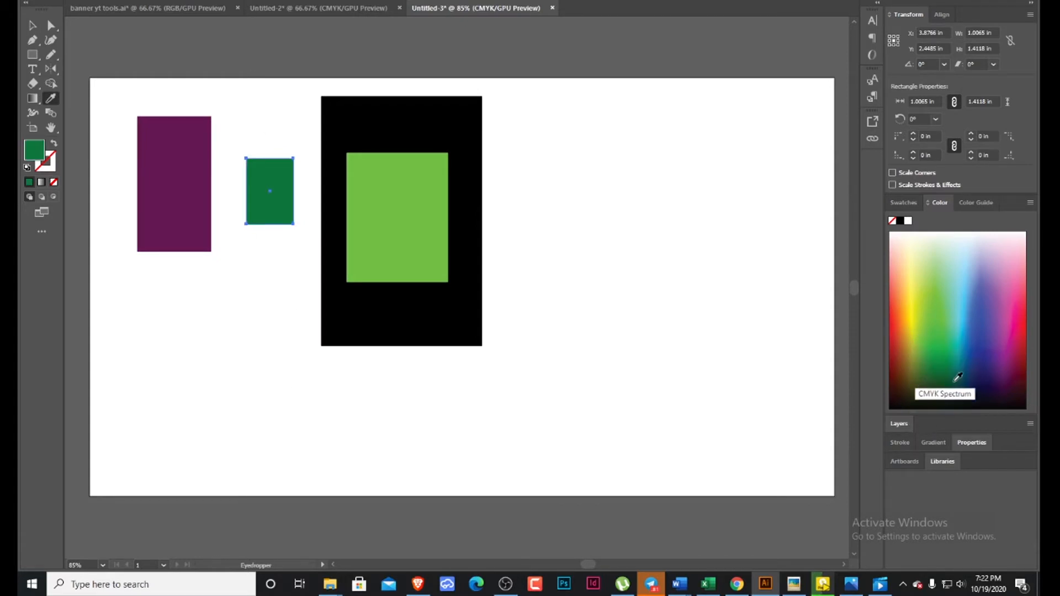
{"action": "left_click", "coordinate": [984, 374]}
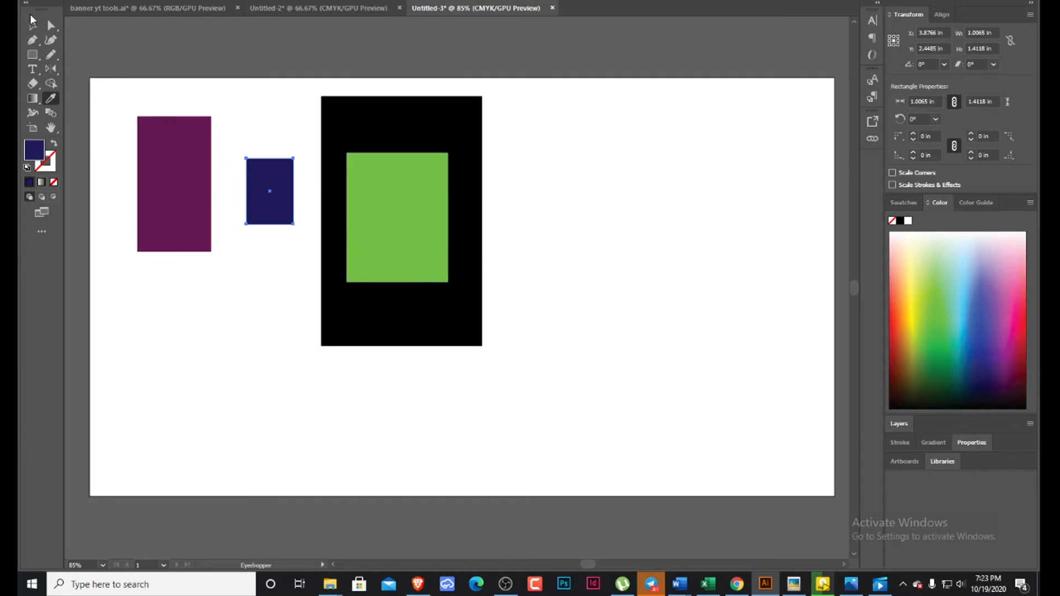
Select all the rectangles, move them together to the middle of the artboard and deselect them.
{"action": "left_click", "coordinate": [31, 21]}
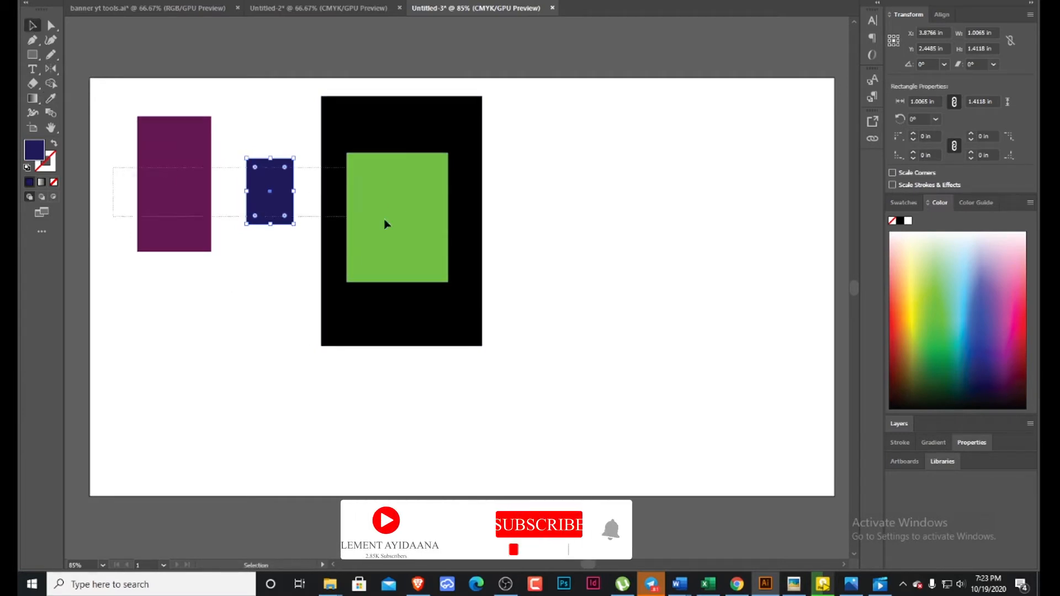
{"action": "key", "text": "ctrl+a"}
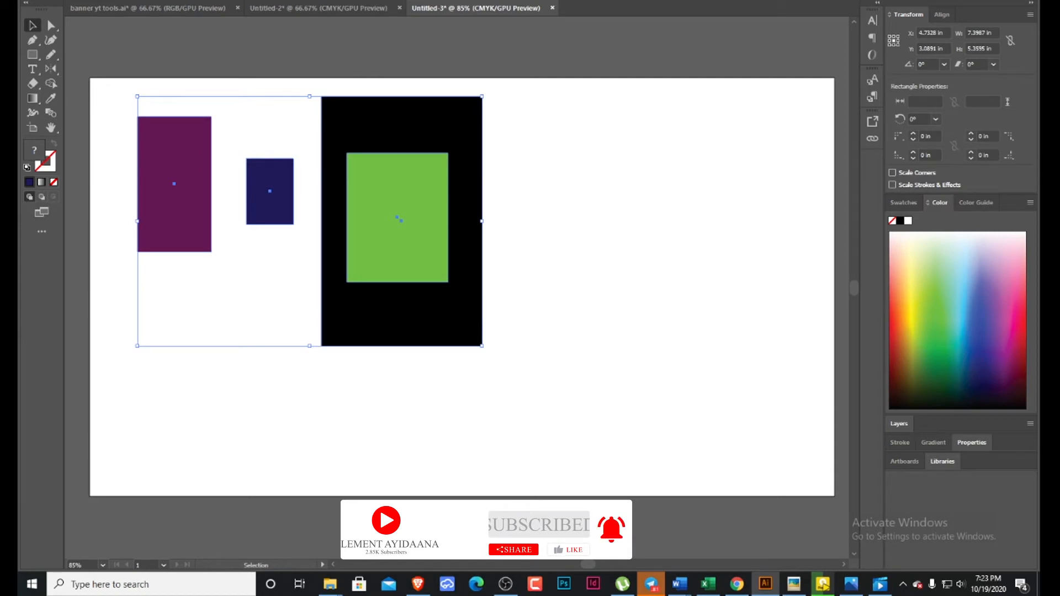
{"action": "left_click", "coordinate": [527, 0]}
{"action": "left_click_drag", "start_coordinate": [409, 293], "coordinate": [522, 284]}
{"action": "left_click", "coordinate": [664, 280]}
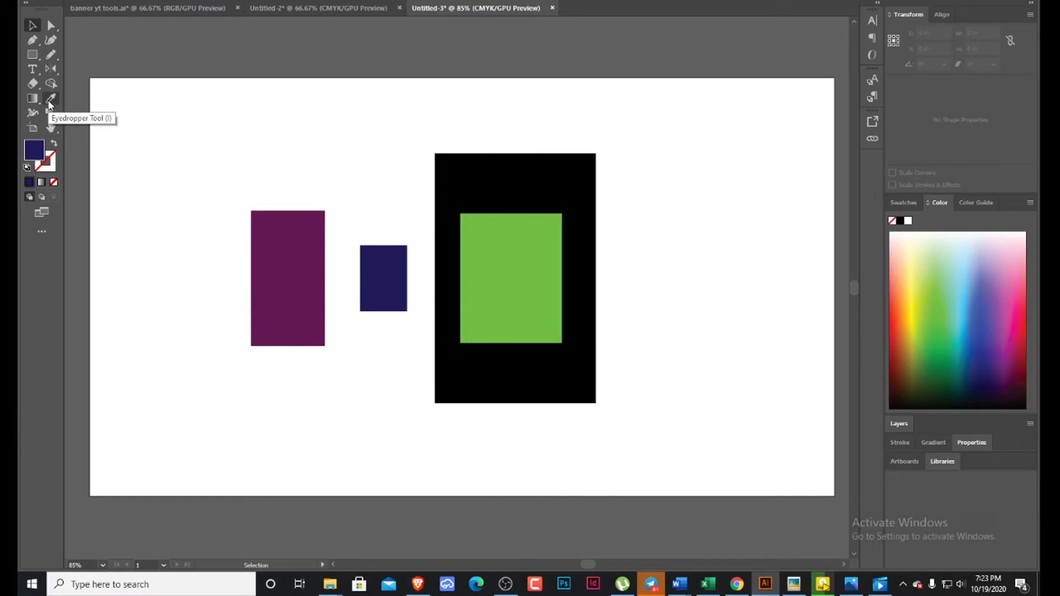
Delete the purple, dark blue and green rectangles and move the remaining black rectangle toward the artboard's left side.
{"action": "left_click_drag", "start_coordinate": [171, 156], "coordinate": [421, 403]}
{"action": "key", "text": "Delete"}
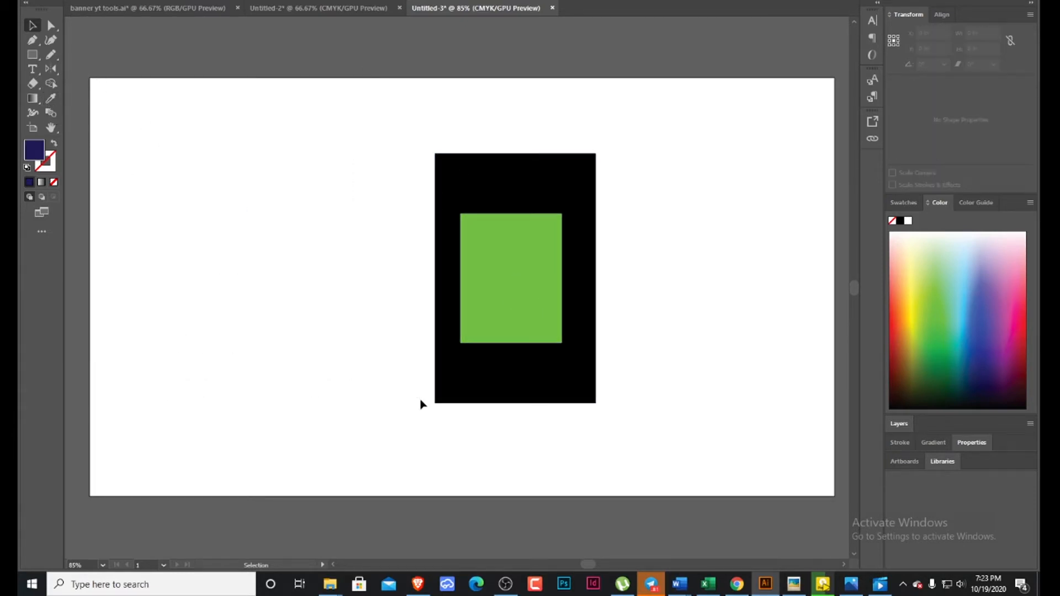
{"action": "left_click", "coordinate": [521, 338]}
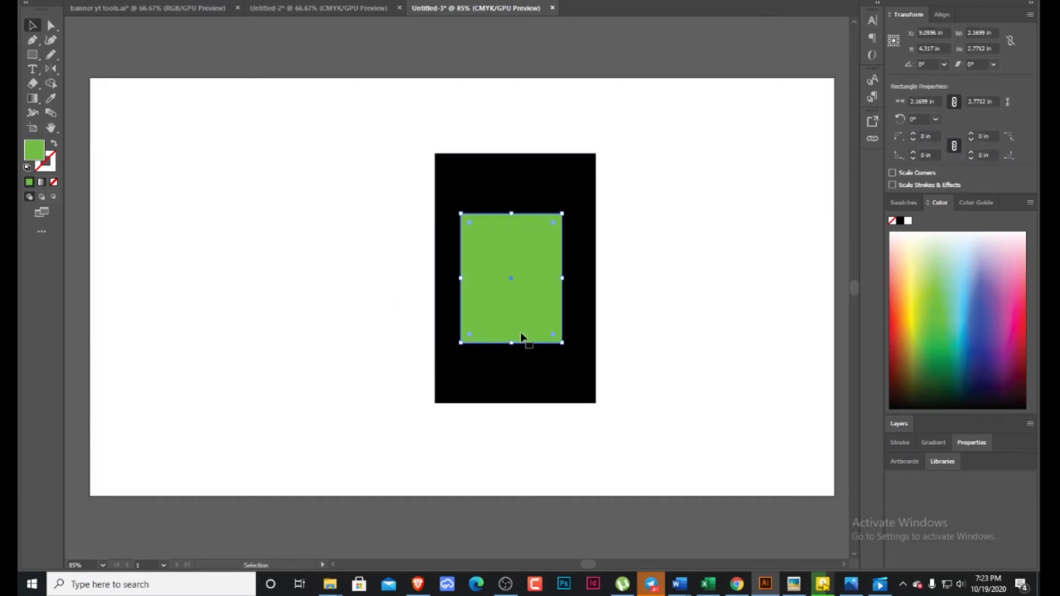
{"action": "key", "text": "Delete"}
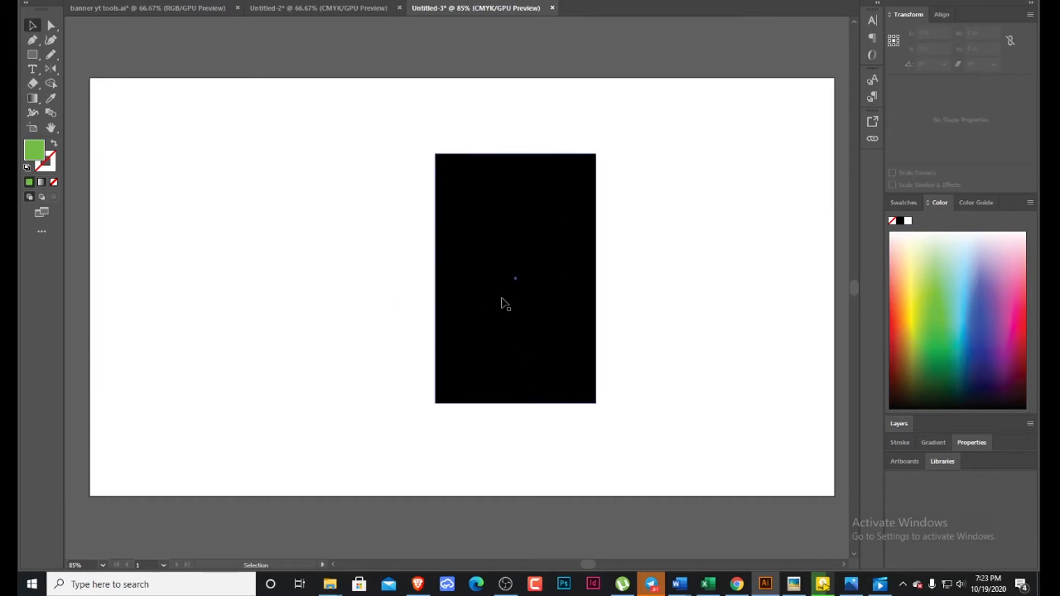
{"action": "left_click_drag", "start_coordinate": [509, 291], "coordinate": [322, 260]}
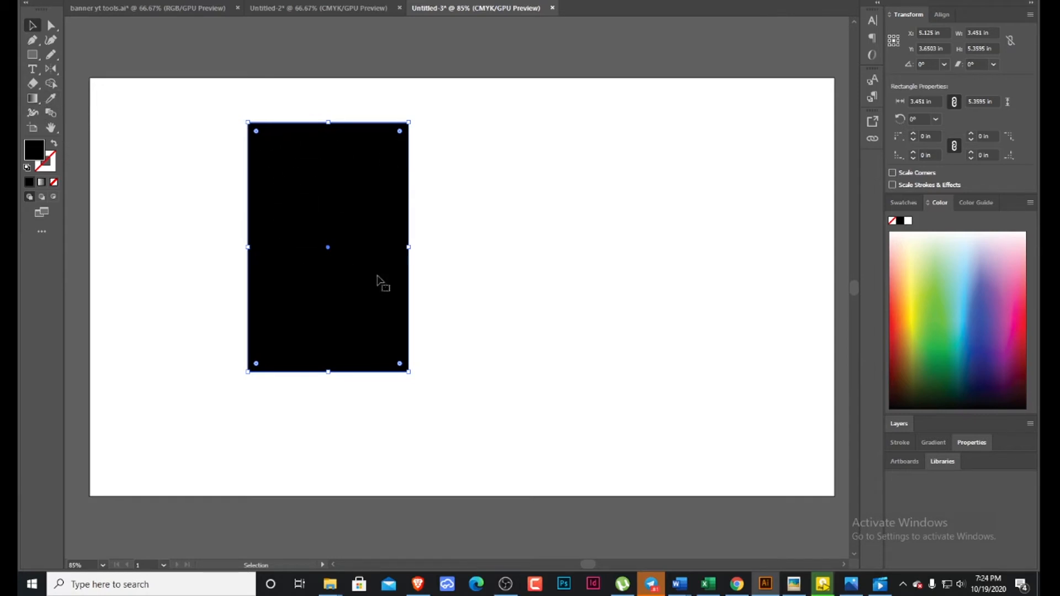
Apply a linear gradient to the black rectangle and change its black end stop to a pink swatch.
{"action": "left_click", "coordinate": [33, 103]}
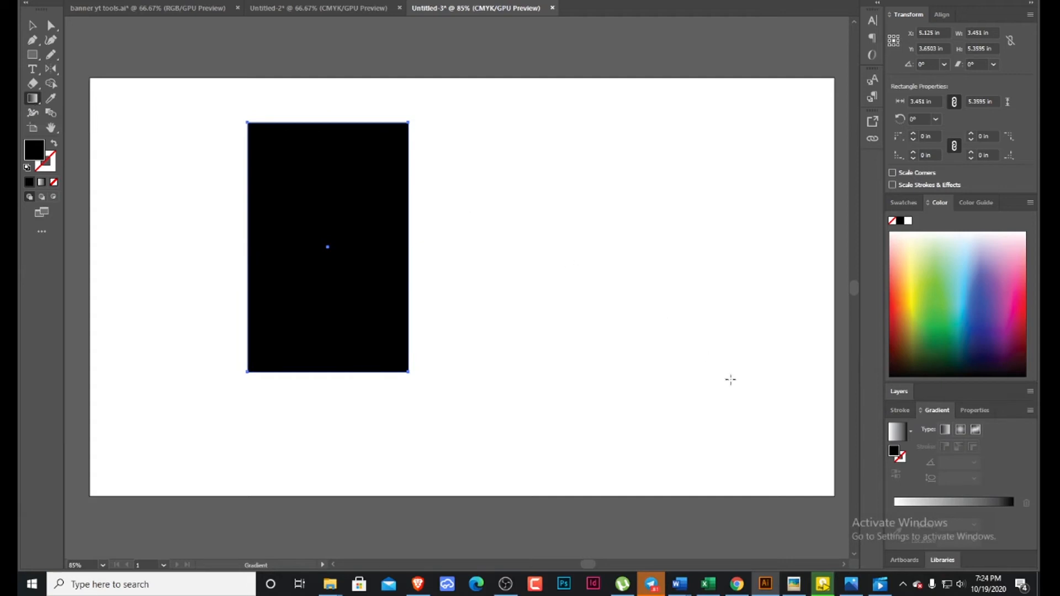
{"action": "left_click", "coordinate": [975, 501]}
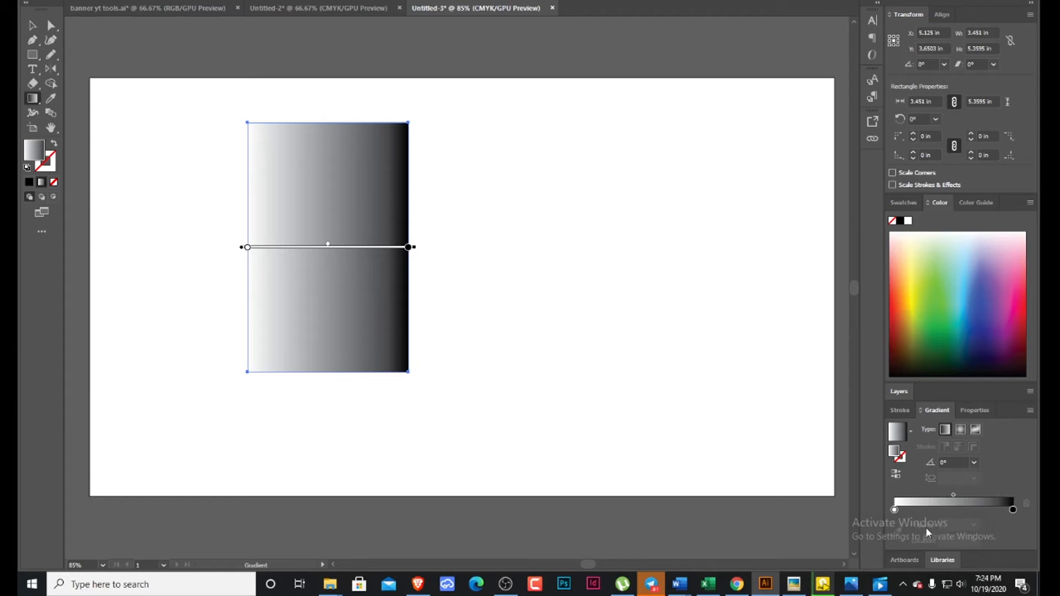
{"action": "left_click", "coordinate": [895, 509]}
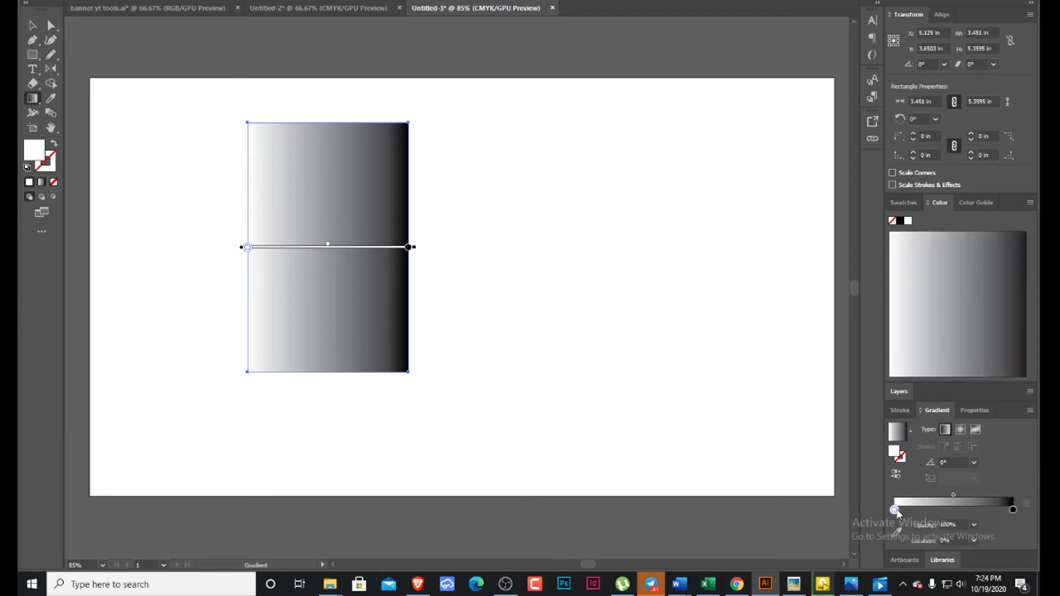
{"action": "left_click", "coordinate": [1014, 511]}
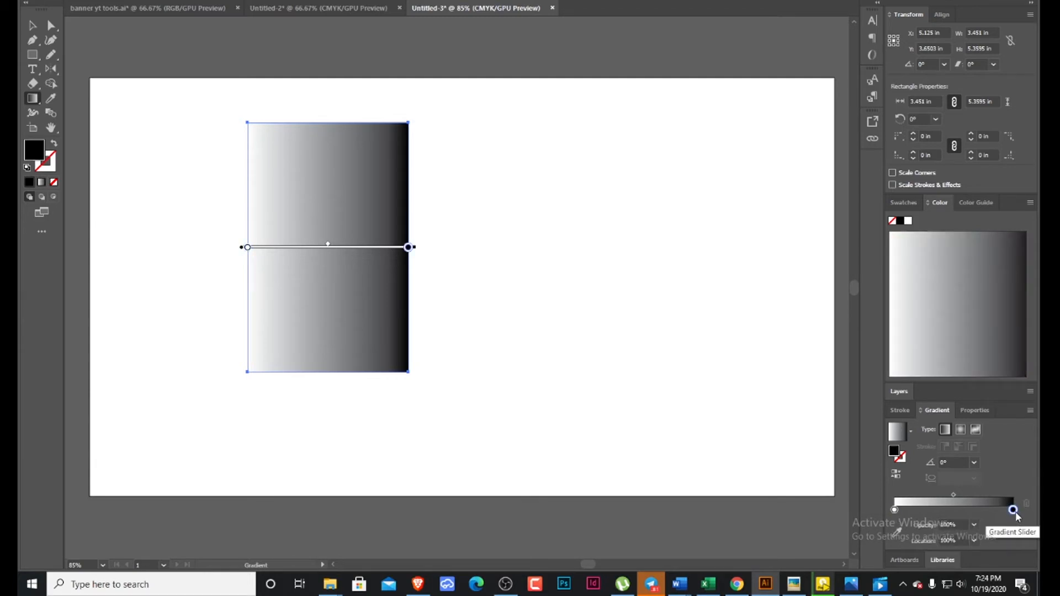
{"action": "double_click", "coordinate": [1013, 510]}
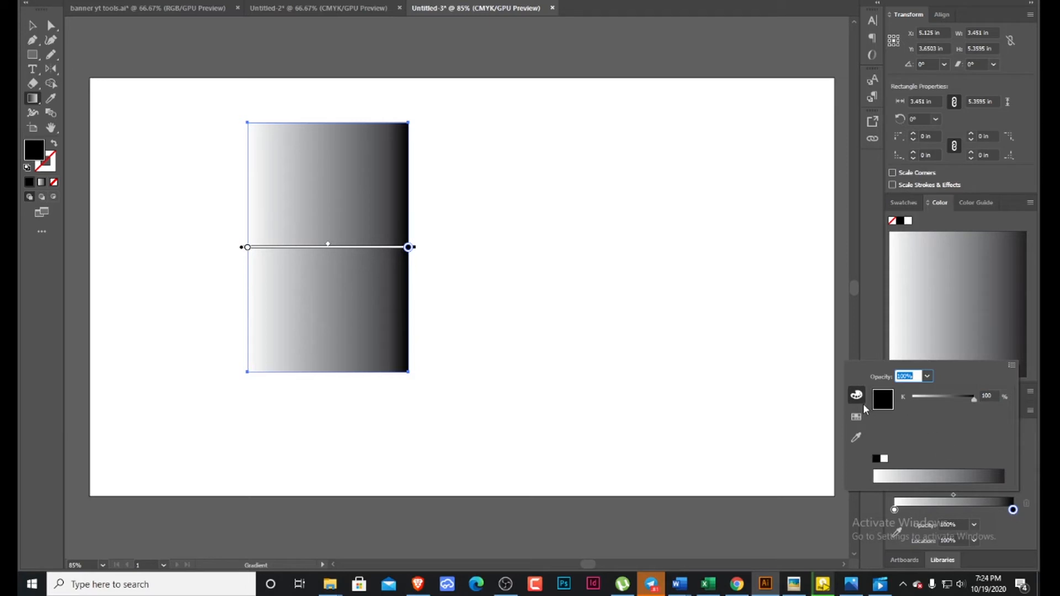
{"action": "left_click", "coordinate": [857, 417]}
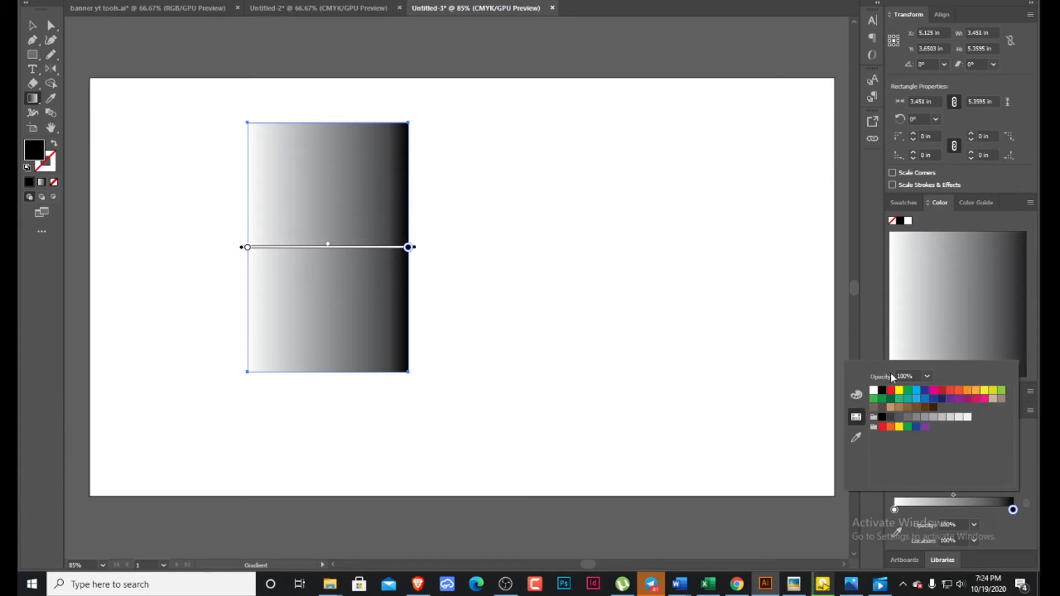
{"action": "left_click", "coordinate": [984, 400]}
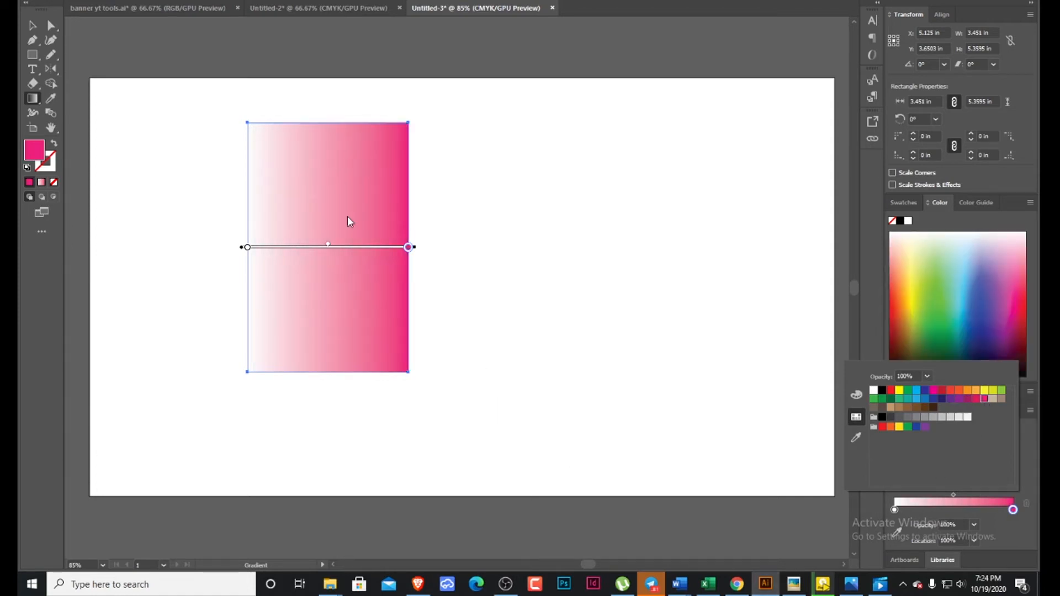
Change the gradient's white start stop to a light blue swatch.
{"action": "left_click", "coordinate": [894, 511]}
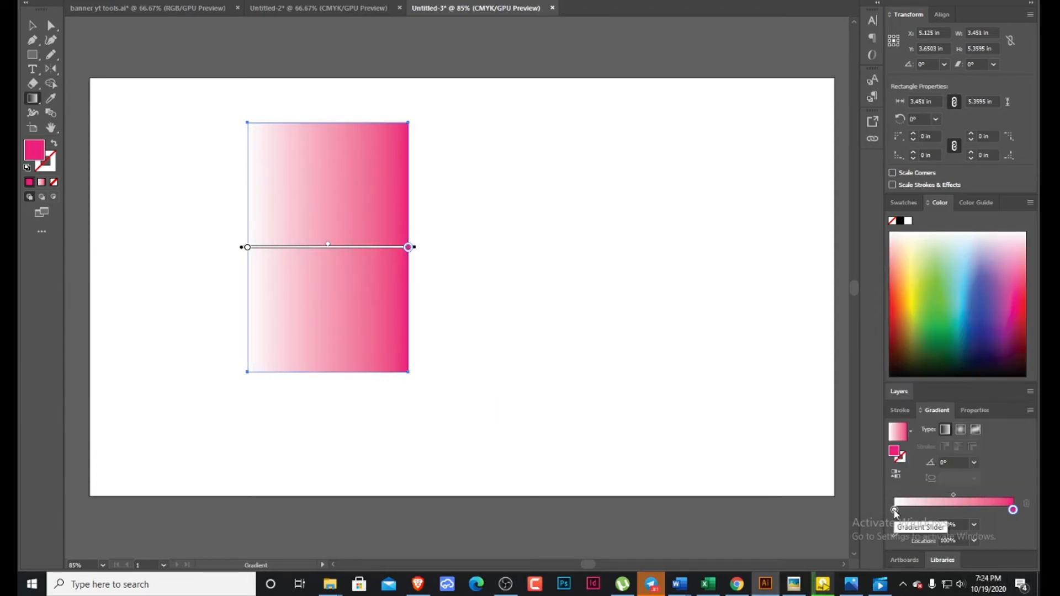
{"action": "double_click", "coordinate": [895, 510]}
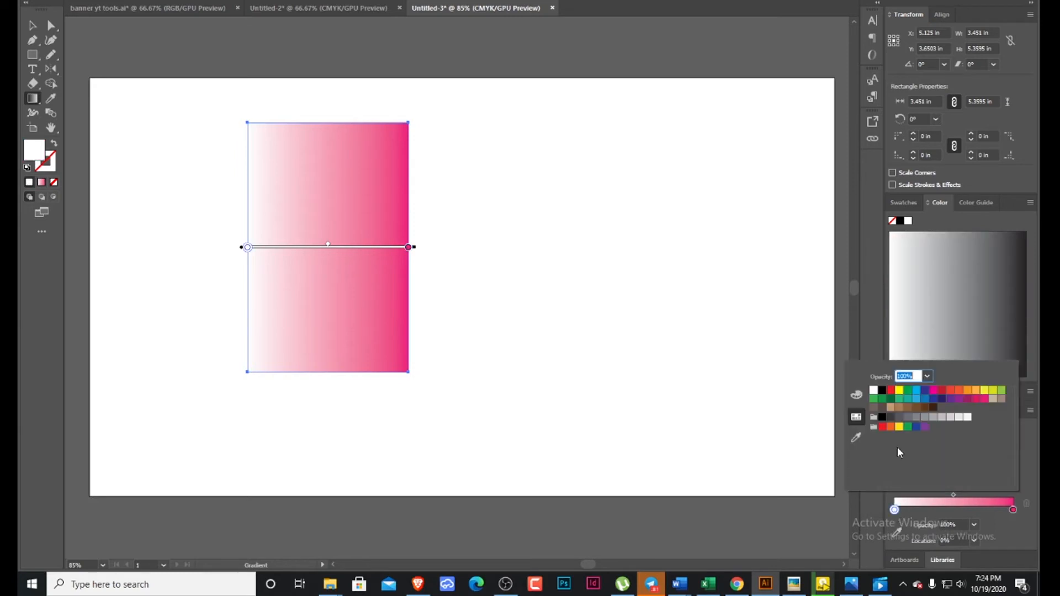
{"action": "left_click", "coordinate": [916, 399]}
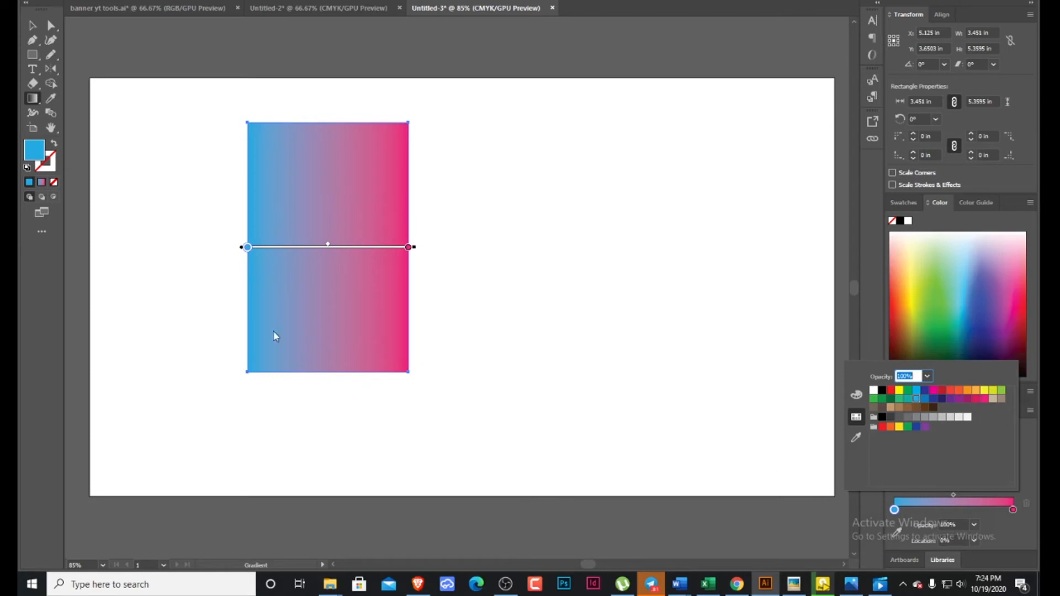
Enlarge the gradient rectangle to about 8.73 by 6.04 in by extending its right and bottom edges.
{"action": "left_click", "coordinate": [32, 26]}
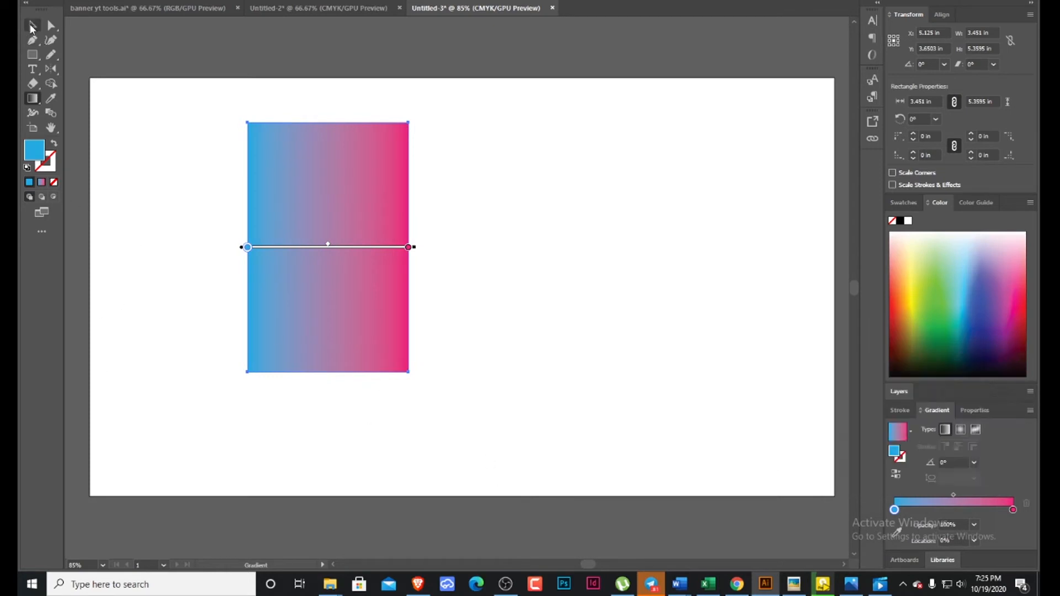
{"action": "key", "text": "v"}
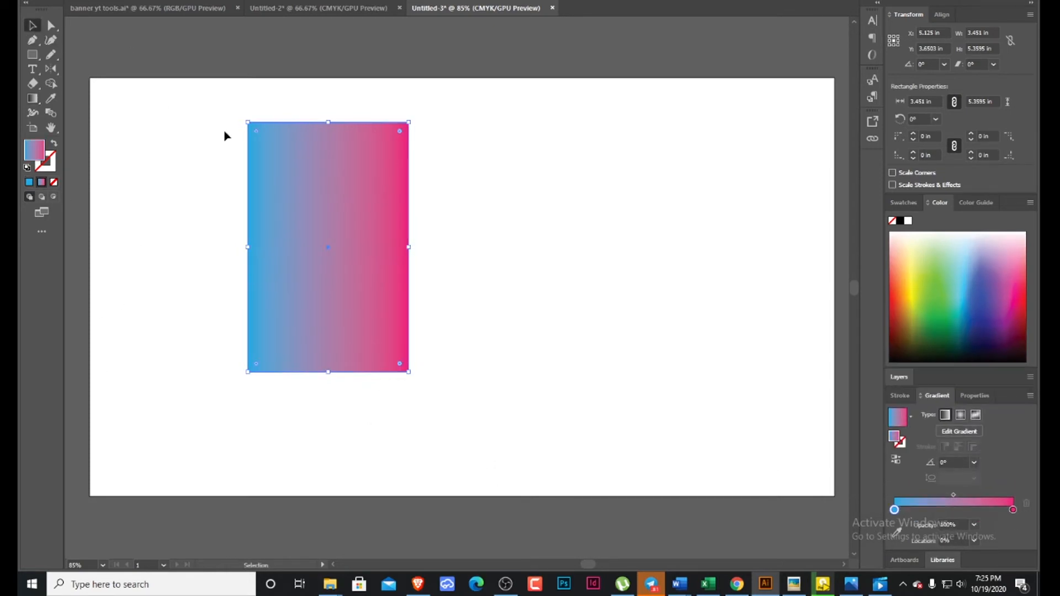
{"action": "left_click_drag", "start_coordinate": [409, 249], "coordinate": [655, 247]}
{"action": "left_click_drag", "start_coordinate": [452, 372], "coordinate": [452, 403]}
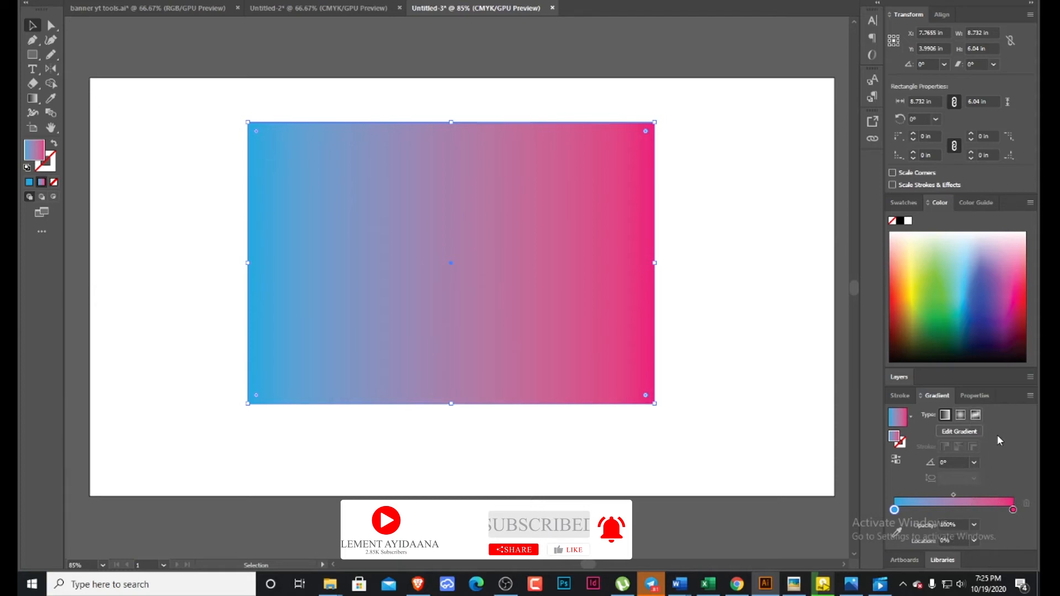
Set the blue gradient stop's location to 100% and return it to 0%.
{"action": "left_click", "coordinate": [974, 542]}
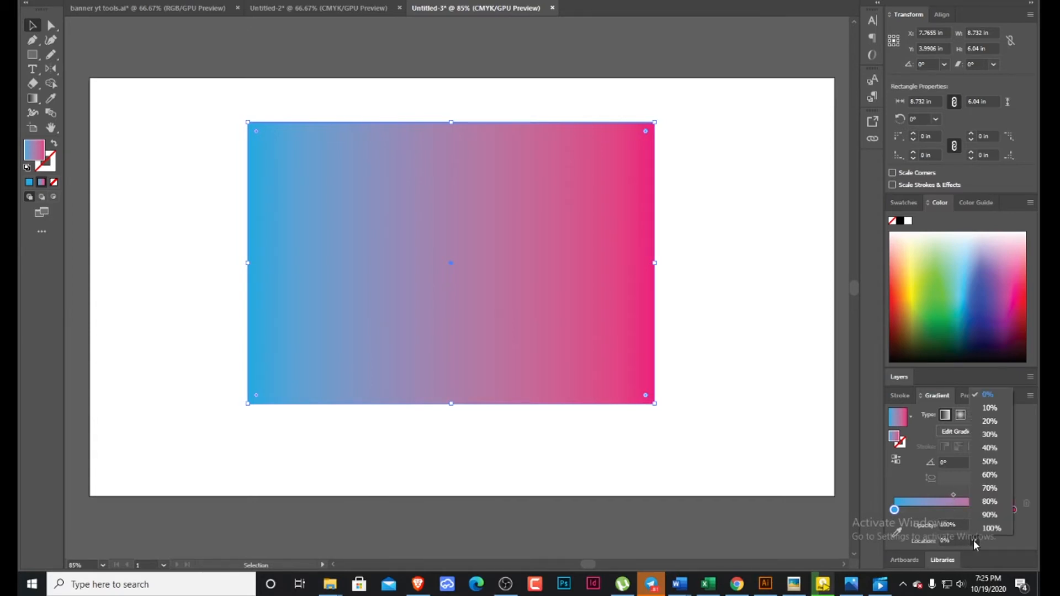
{"action": "left_click", "coordinate": [992, 527]}
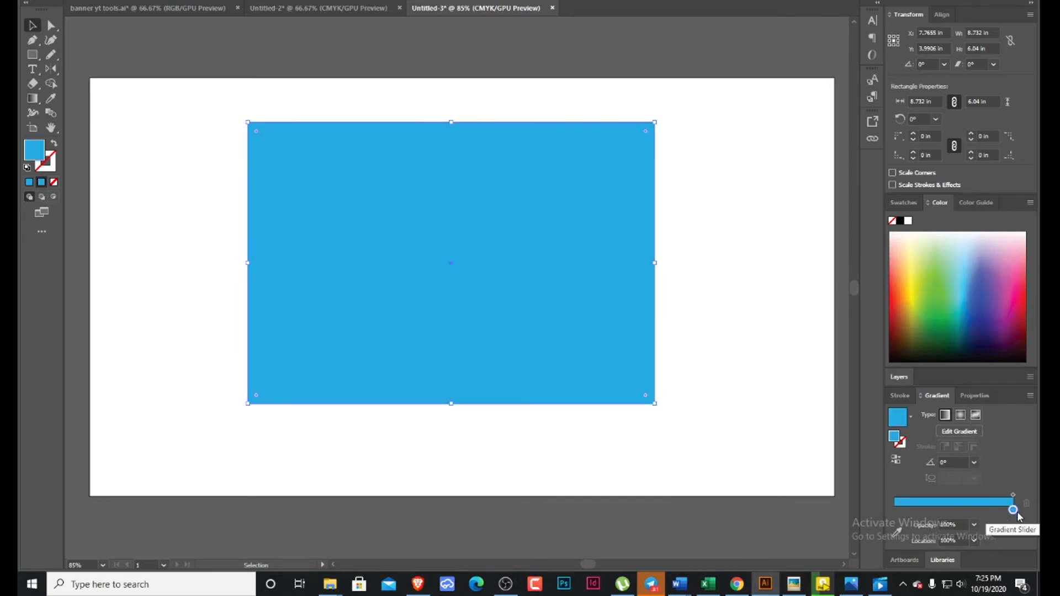
{"action": "left_click", "coordinate": [973, 542]}
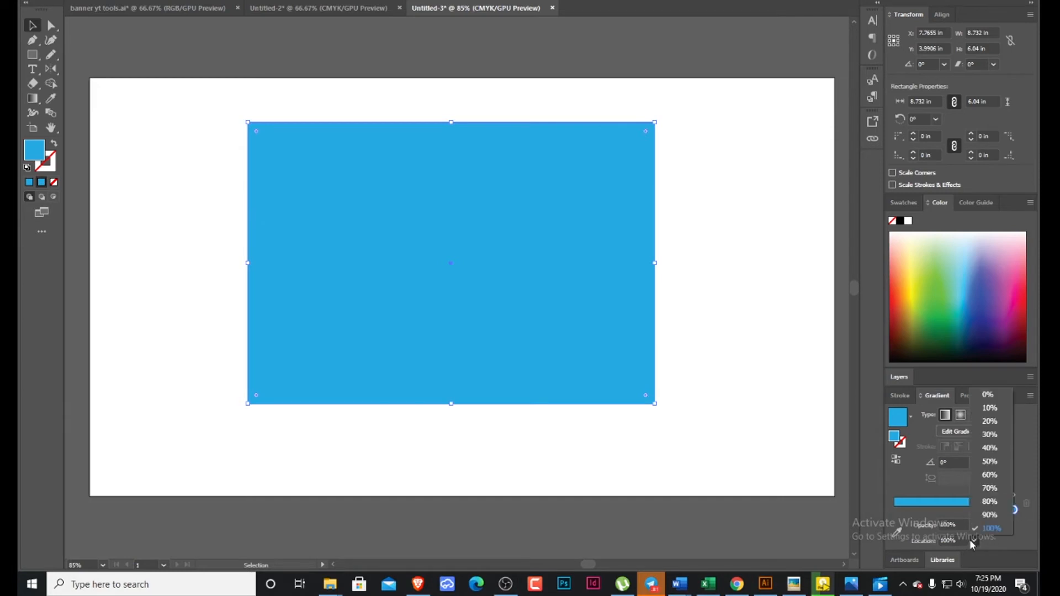
{"action": "left_click", "coordinate": [988, 395]}
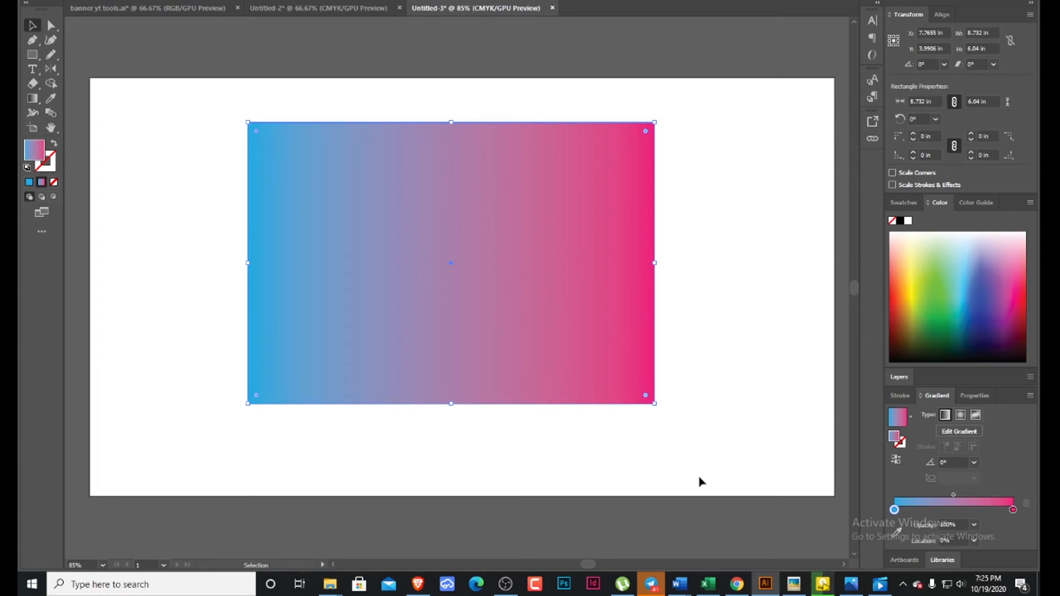
Set the rectangle's linear gradient angle to 90°, then to -120°, and finally to 120°.
{"action": "left_click", "coordinate": [975, 463]}
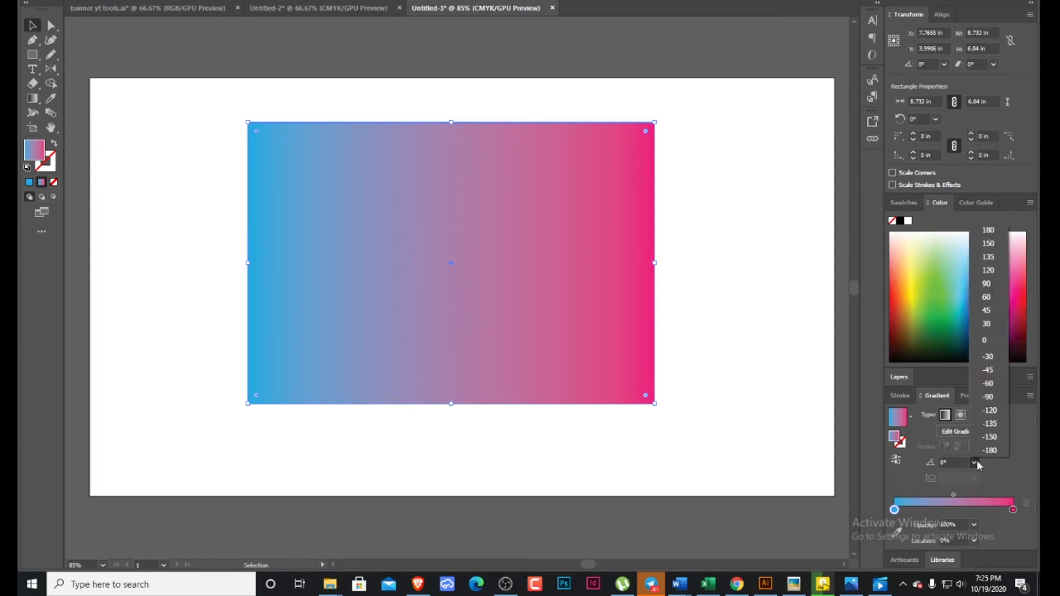
{"action": "left_click", "coordinate": [987, 284]}
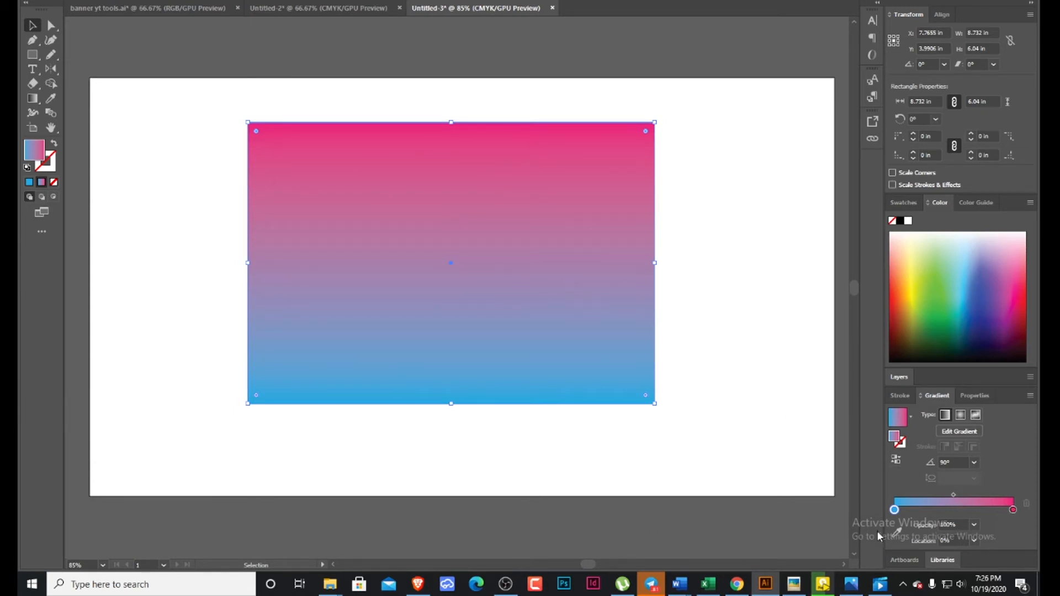
{"action": "left_click", "coordinate": [976, 464]}
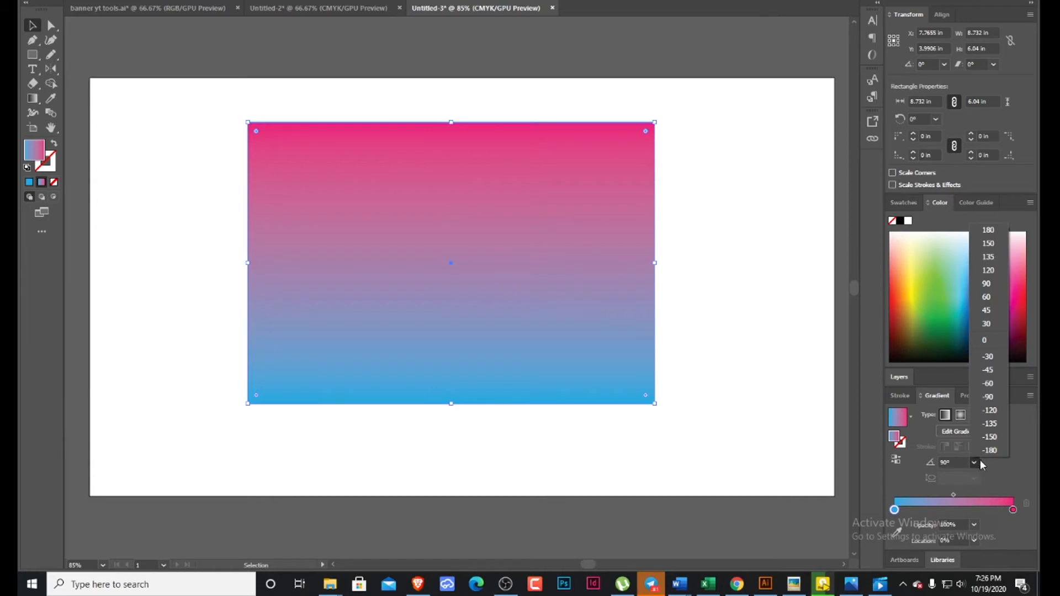
{"action": "left_click", "coordinate": [987, 411]}
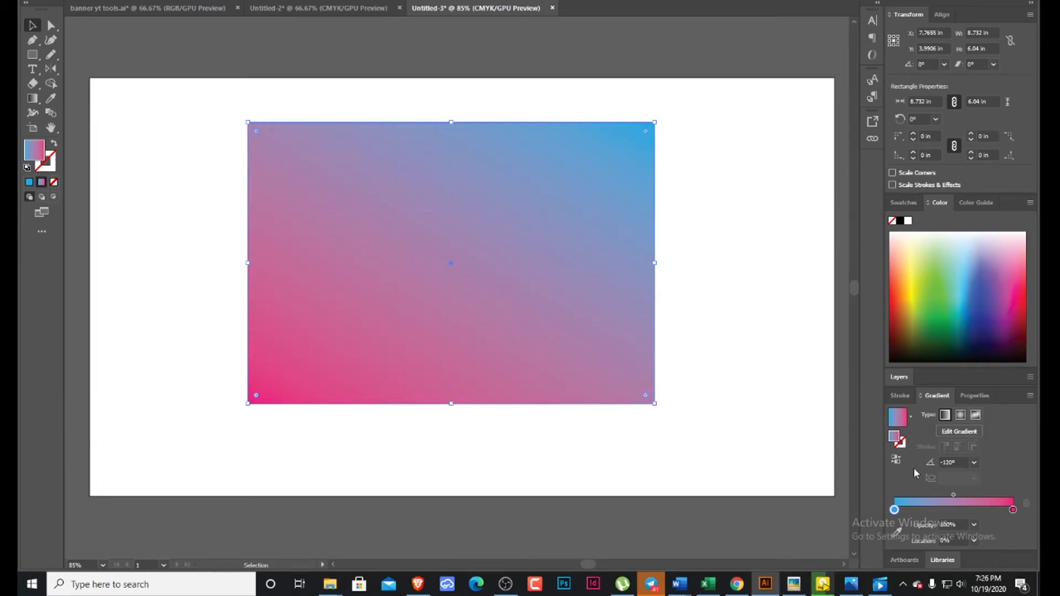
{"action": "left_click", "coordinate": [975, 462]}
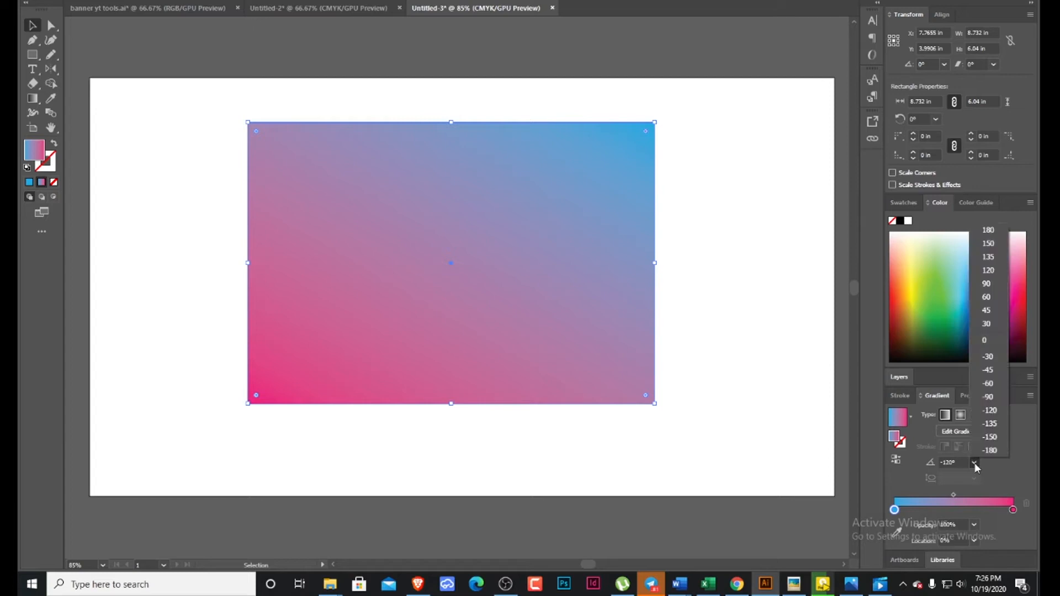
{"action": "left_click", "coordinate": [1001, 269]}
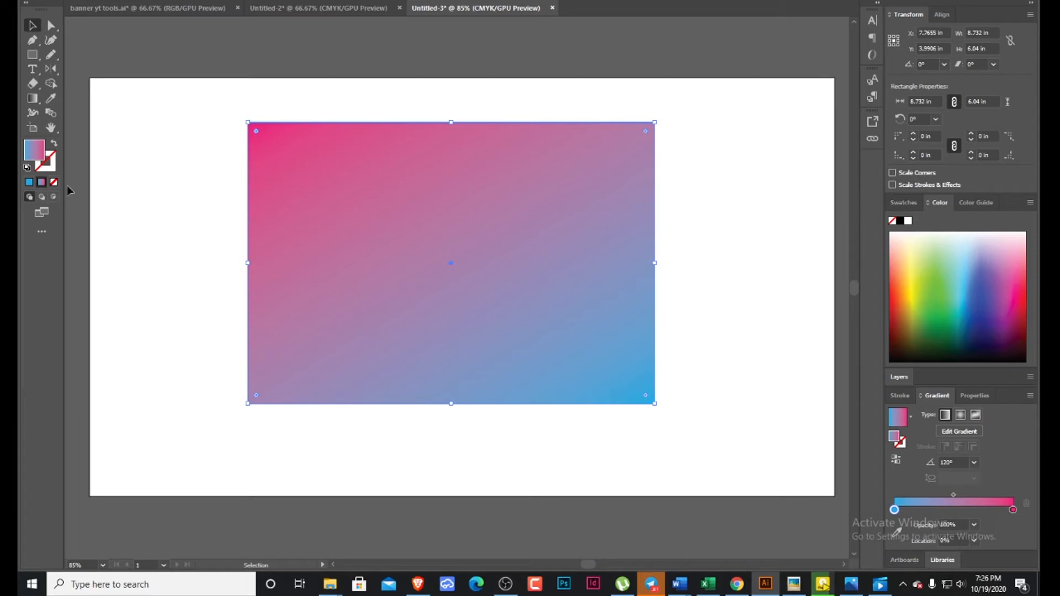
Replace the rectangle's pink-and-blue gradient with a solid light blue fill.
{"action": "left_click", "coordinate": [50, 128]}
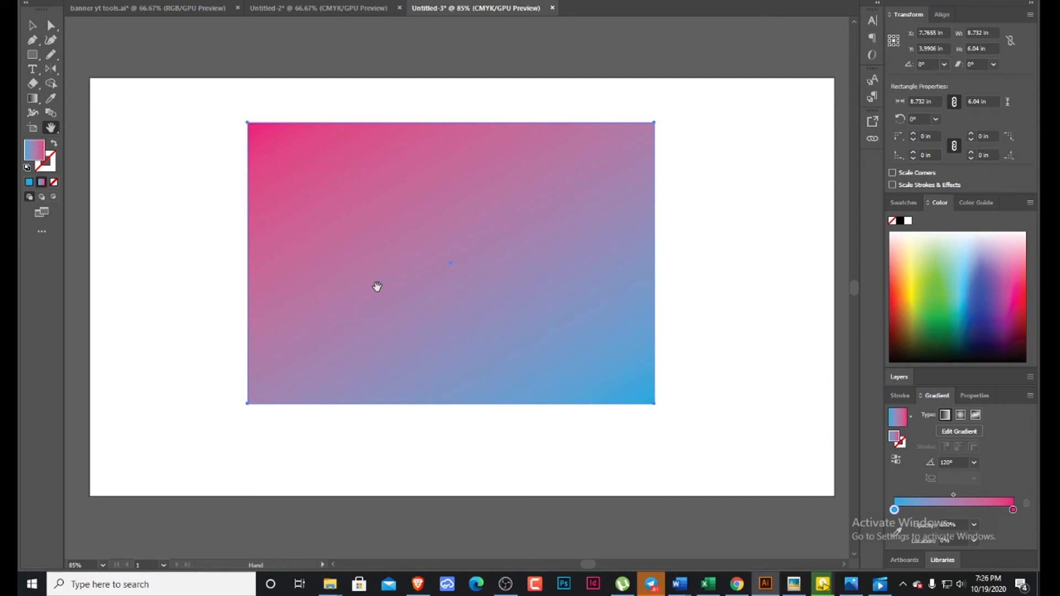
{"action": "left_click_drag", "start_coordinate": [377, 289], "coordinate": [392, 261]}
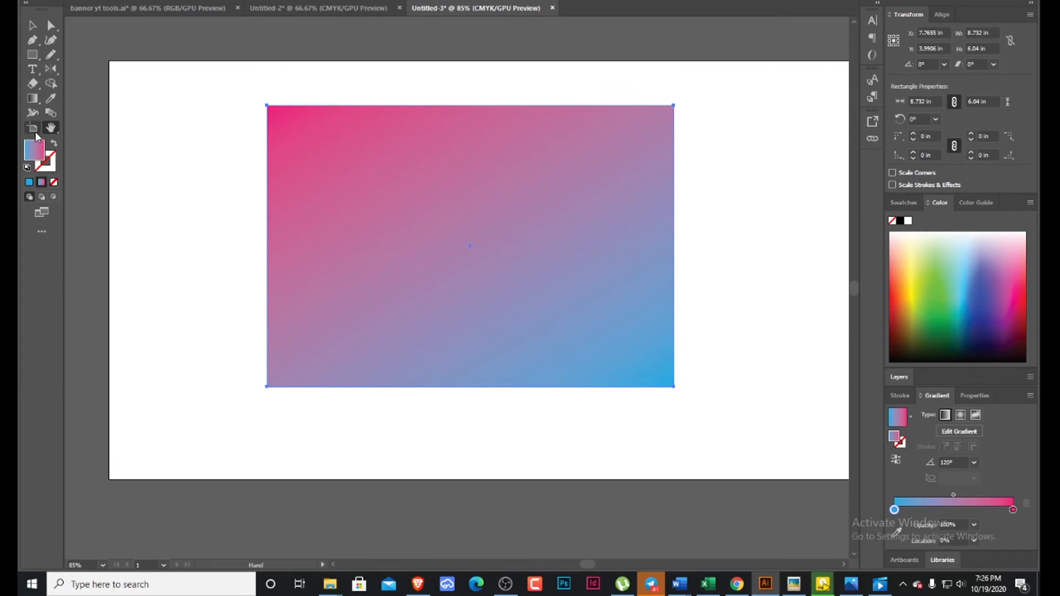
{"action": "left_click", "coordinate": [38, 101]}
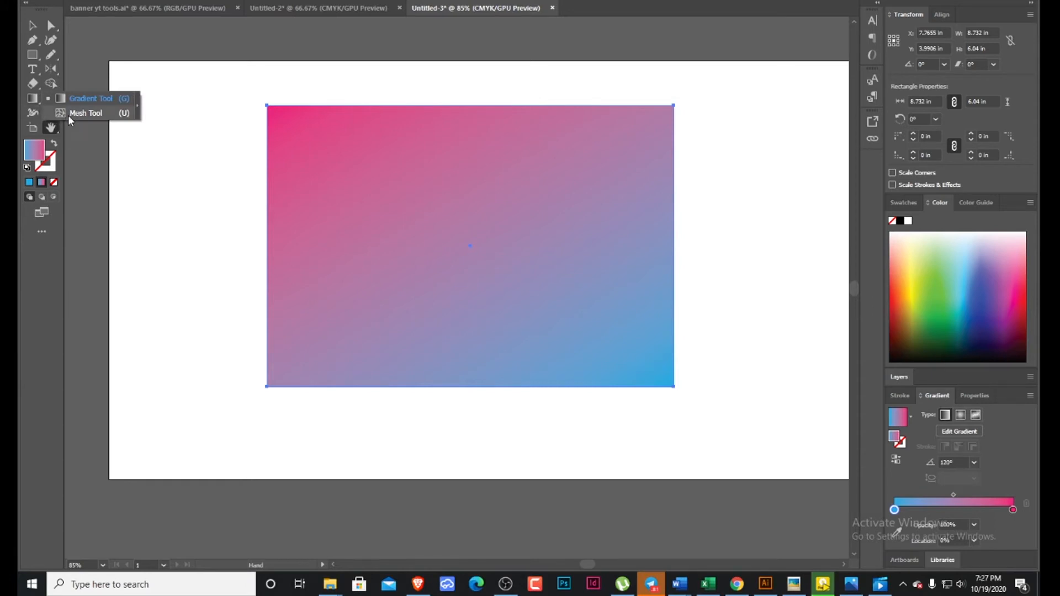
{"action": "left_click", "coordinate": [87, 113]}
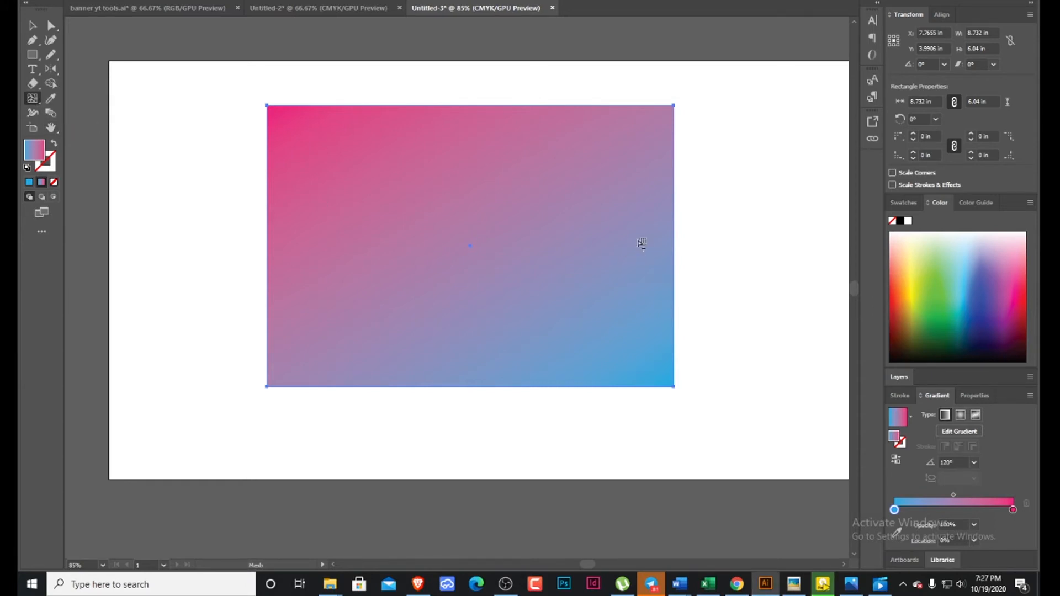
{"action": "left_click", "coordinate": [32, 26]}
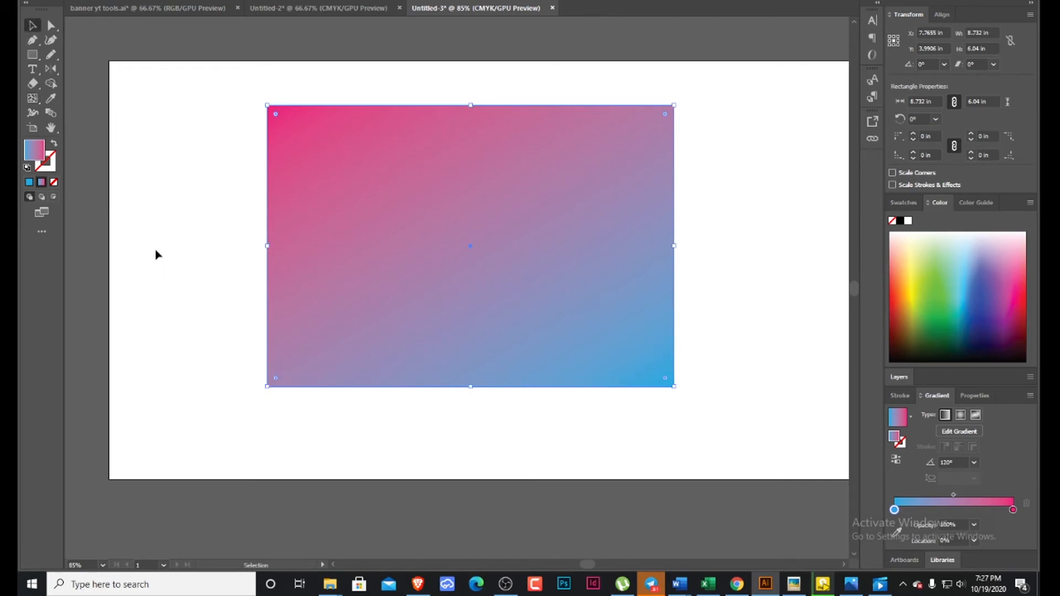
{"action": "left_click", "coordinate": [29, 182]}
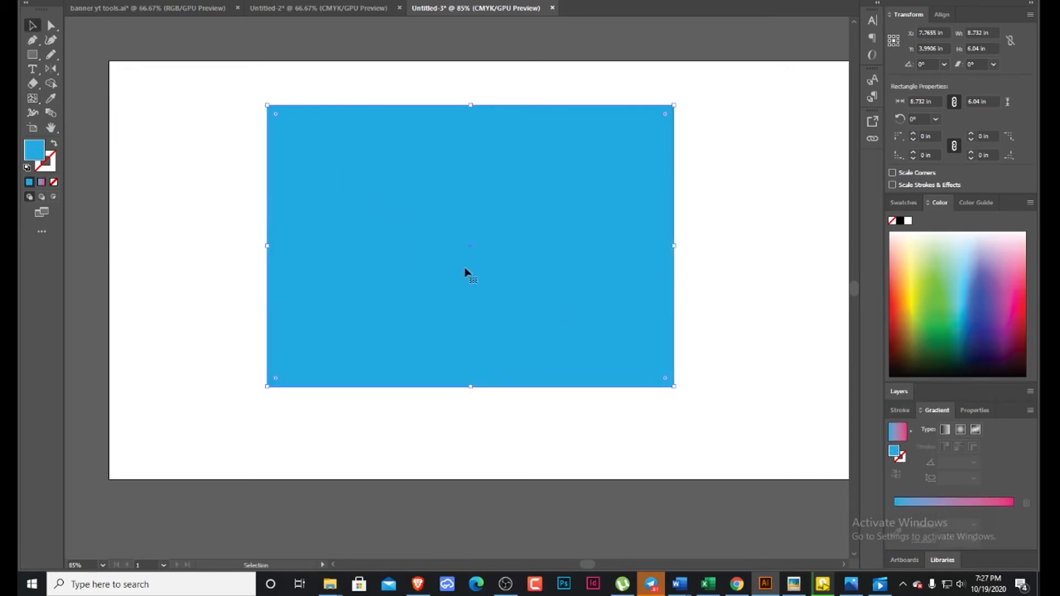
Add five mesh points at different positions inside the blue rectangle with the Mesh tool.
{"action": "left_click", "coordinate": [36, 100]}
{"action": "left_click", "coordinate": [452, 201]}
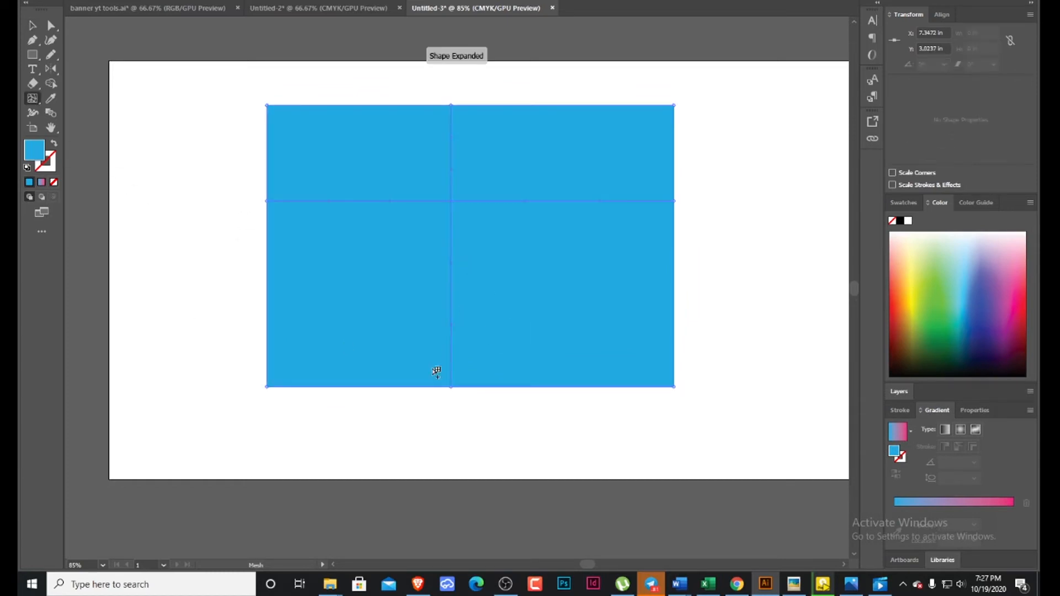
{"action": "left_click", "coordinate": [343, 255]}
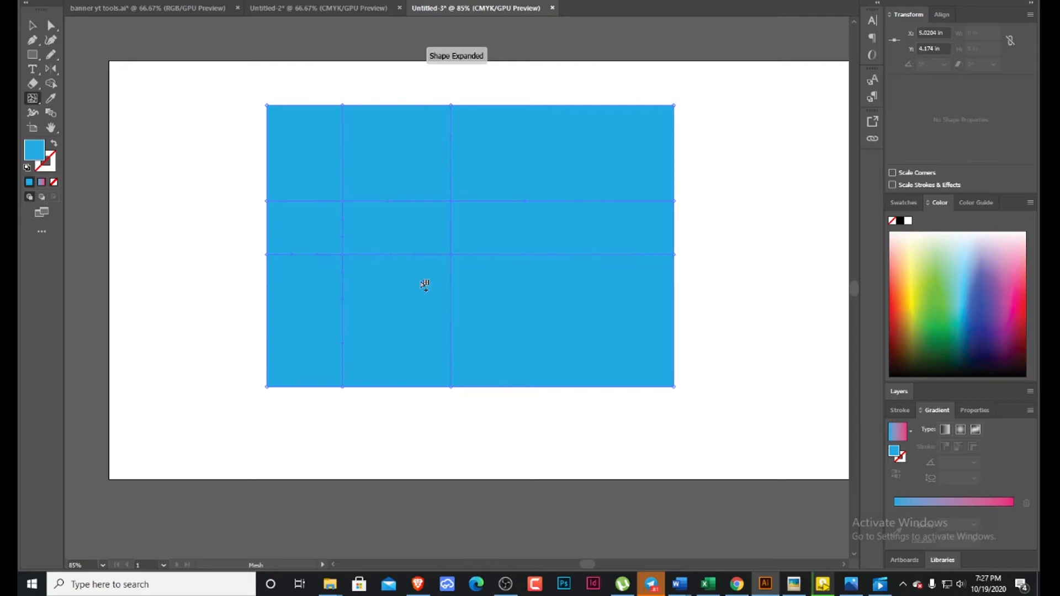
{"action": "left_click", "coordinate": [539, 158]}
{"action": "left_click", "coordinate": [619, 325]}
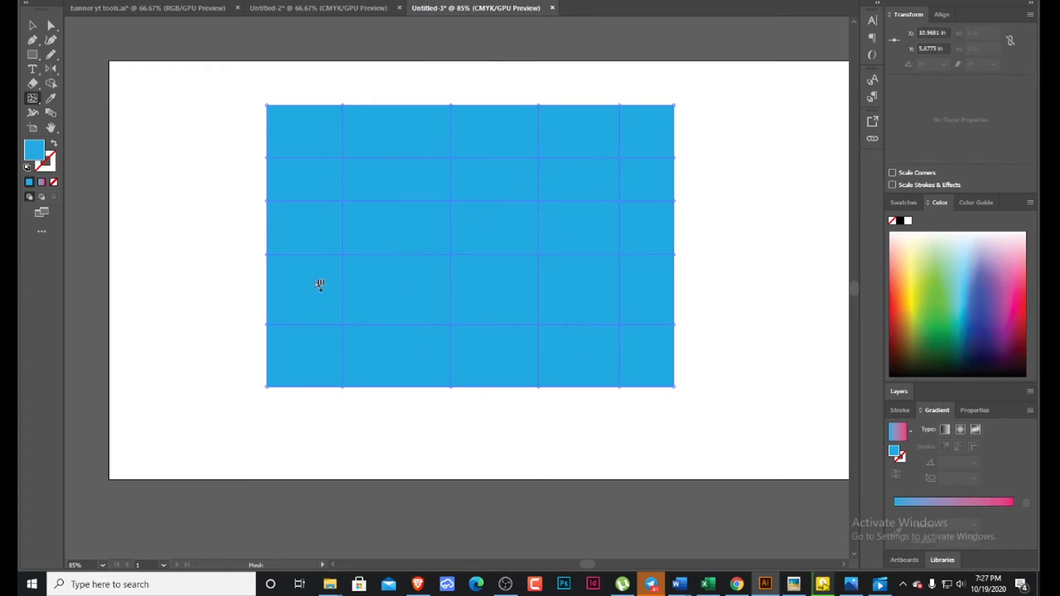
{"action": "left_click", "coordinate": [400, 290]}
Select six scattered mesh points and recolor them pink by sampling the color spectrum, then deselect the mesh.
{"action": "left_click", "coordinate": [50, 26]}
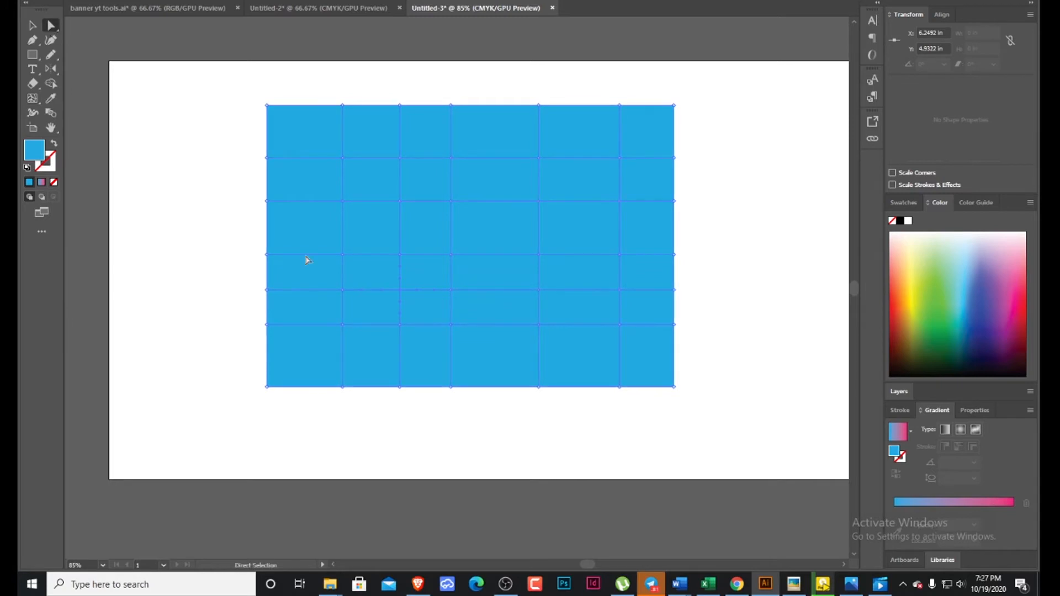
{"action": "left_click", "coordinate": [446, 323]}
{"action": "key", "text": "ctrl+a"}
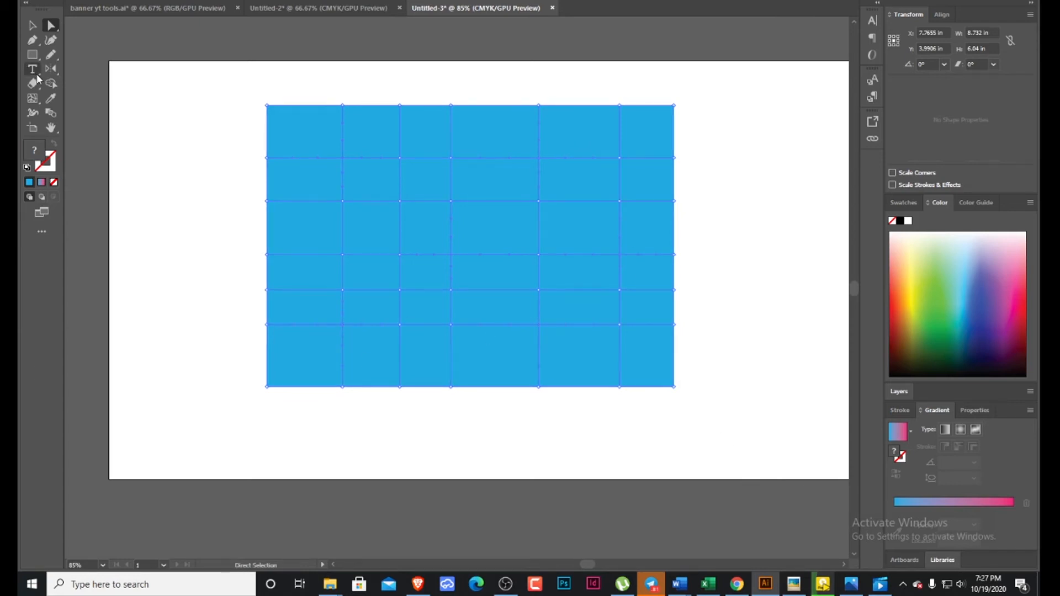
{"action": "left_click", "coordinate": [50, 100]}
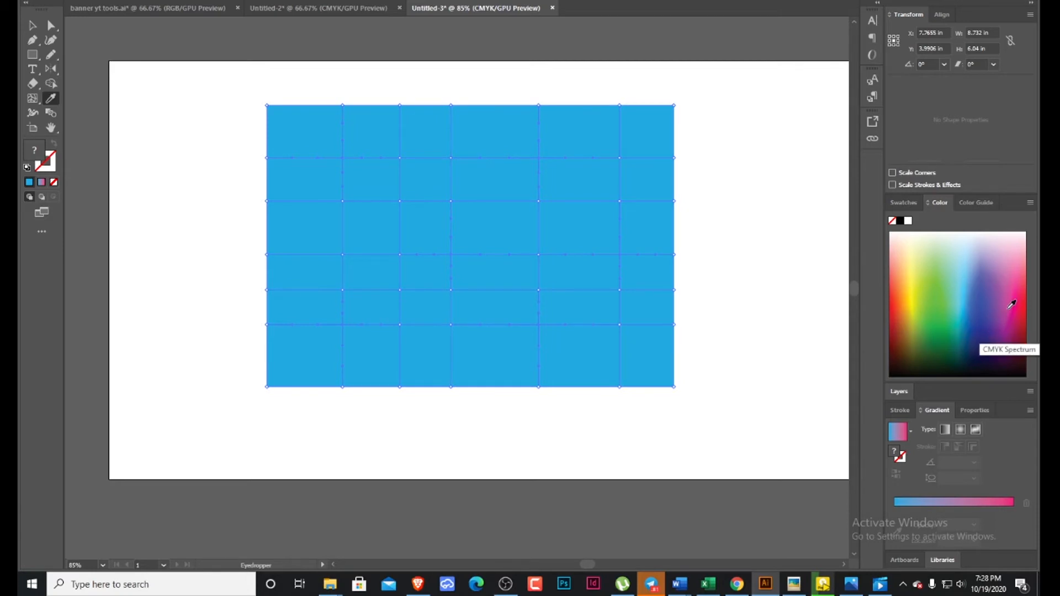
{"action": "left_click", "coordinate": [1013, 304]}
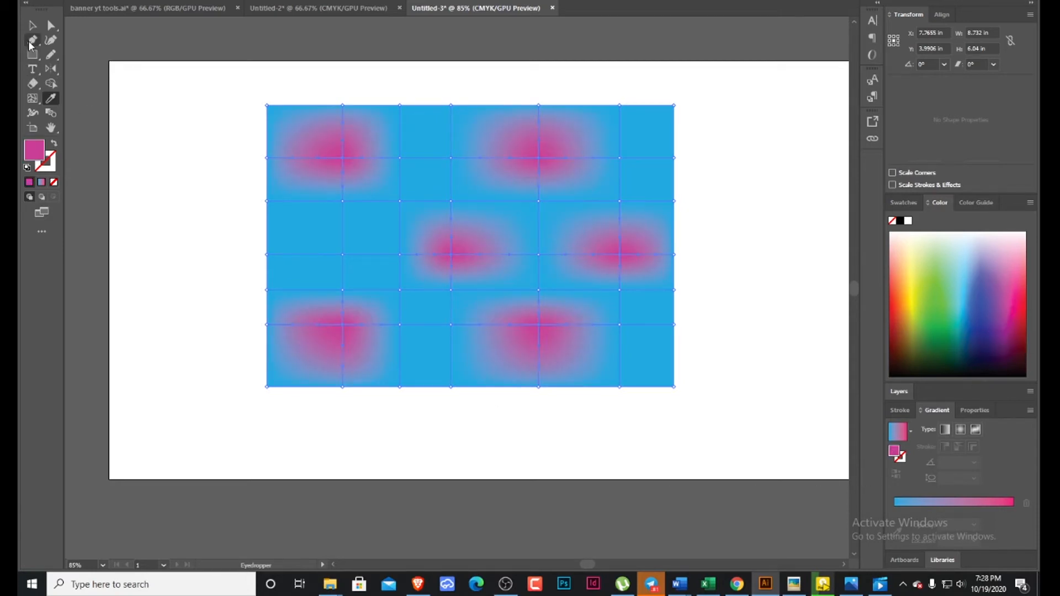
{"action": "left_click", "coordinate": [32, 27]}
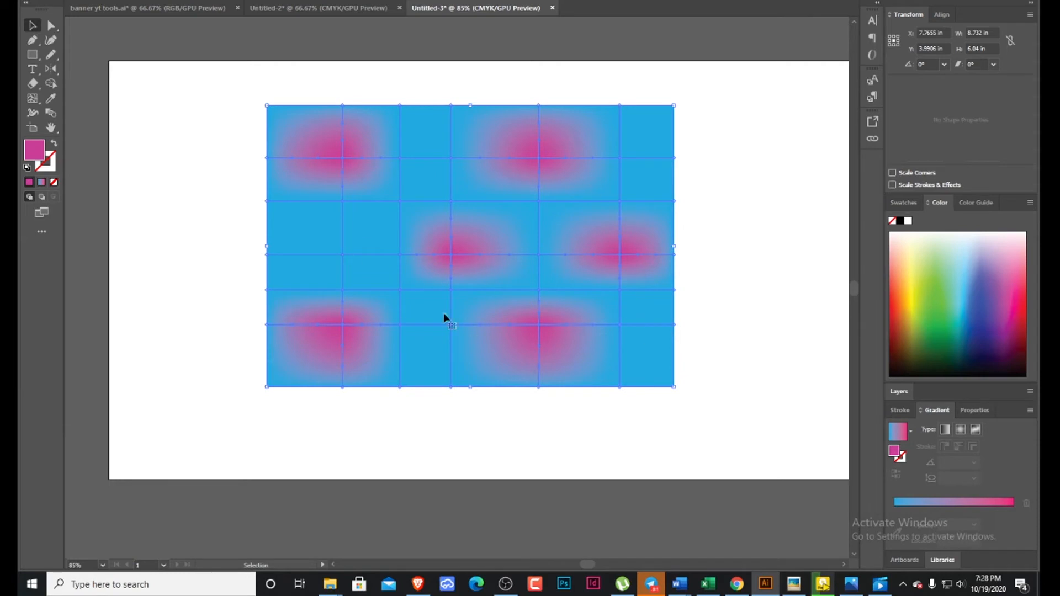
{"action": "left_click", "coordinate": [244, 89]}
Select six other blue mesh points and recolor them yellow by sampling the color spectrum.
{"action": "mouse_move", "coordinate": [737, 584]}
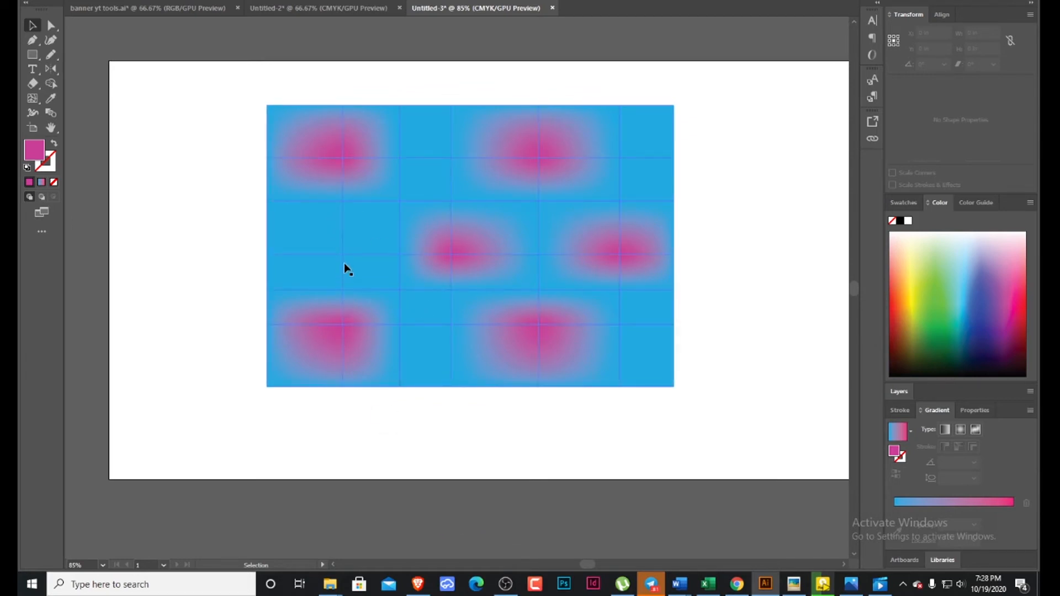
{"action": "key", "text": "a"}
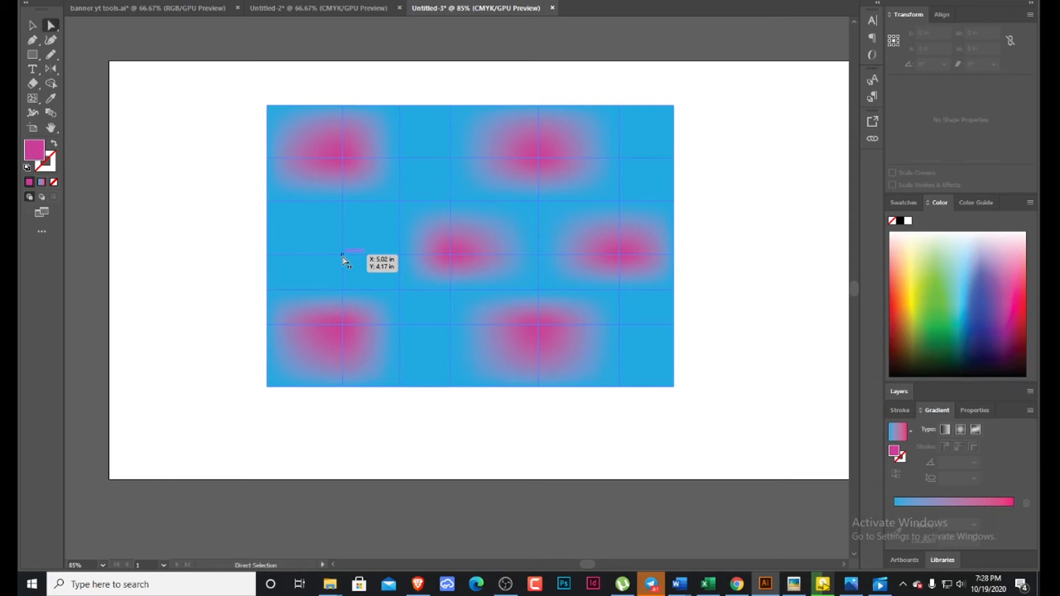
{"action": "left_click", "coordinate": [342, 257]}
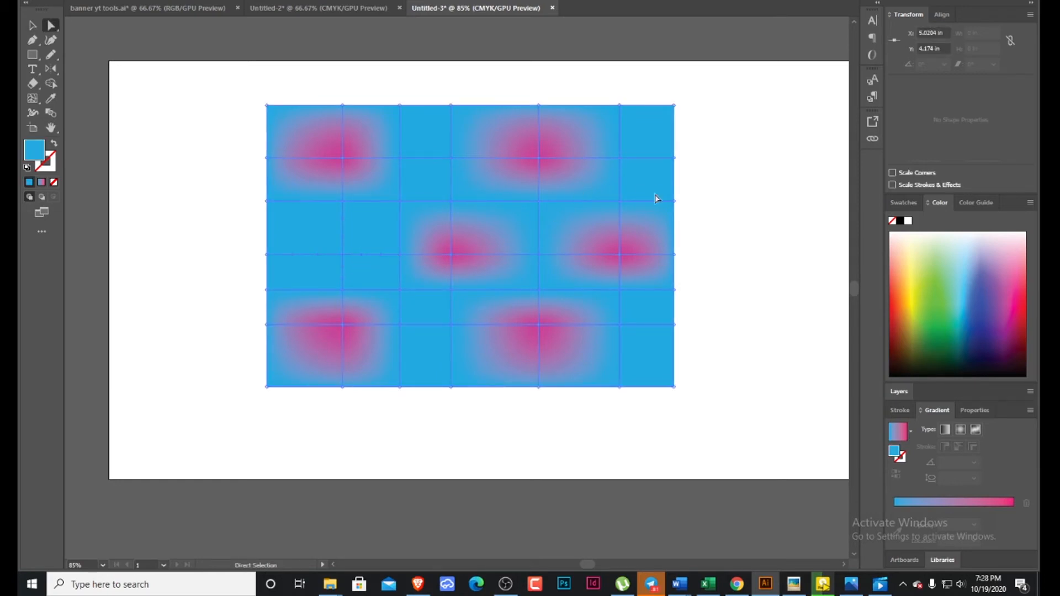
{"action": "left_click", "coordinate": [621, 203], "text": "shift"}
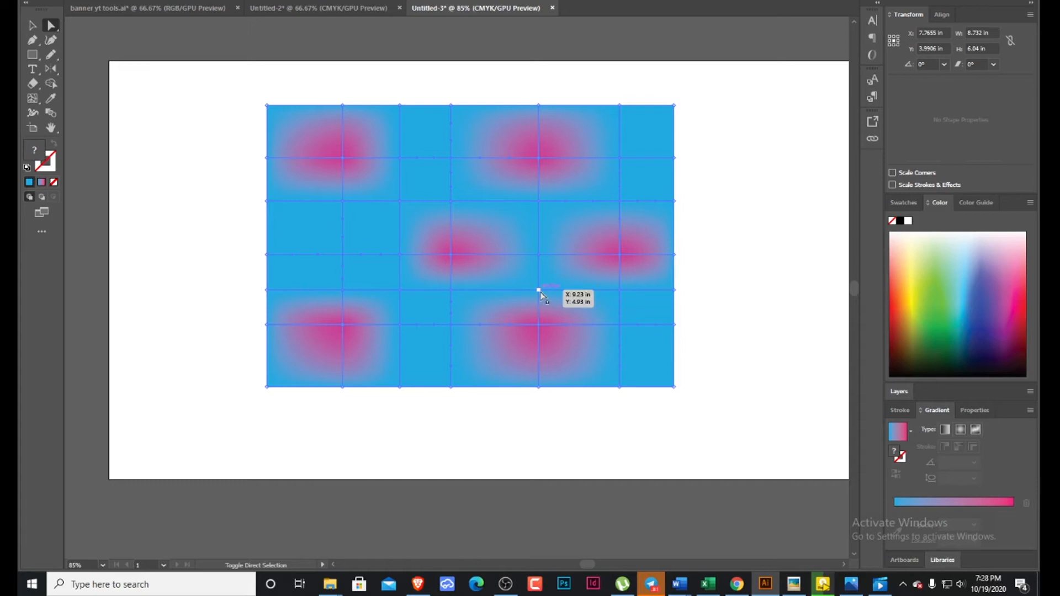
{"action": "key", "text": "i"}
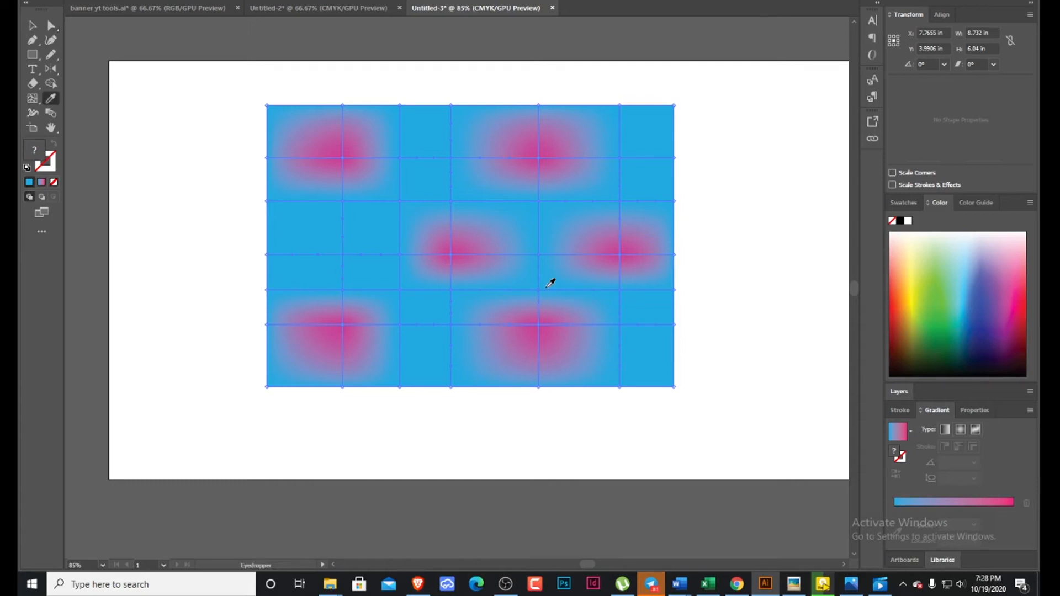
{"action": "left_click", "coordinate": [913, 280]}
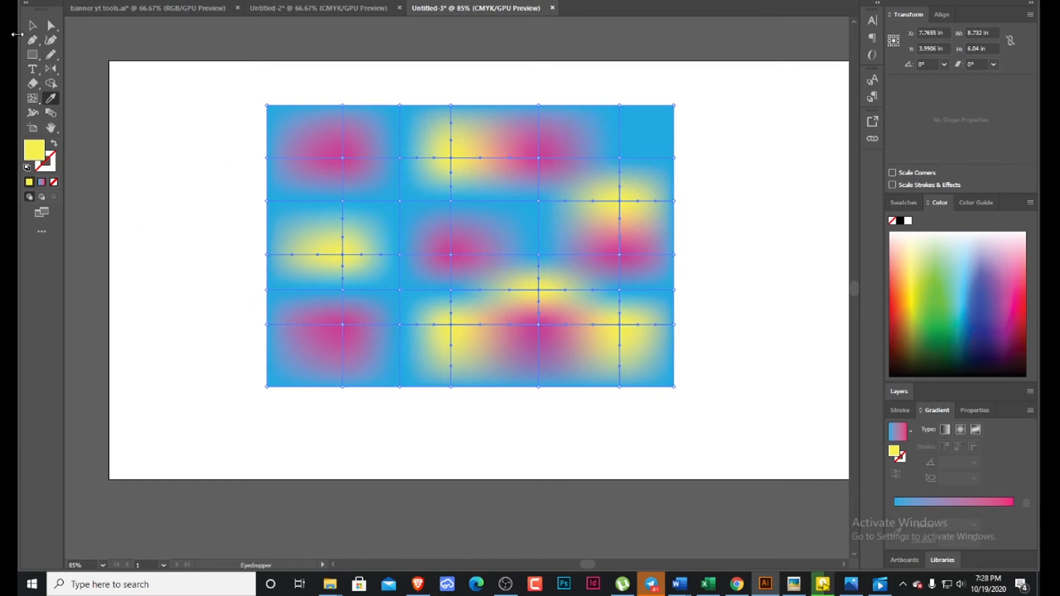
Shrink the mesh rectangle to about 5.09 by 3.24 in from its upper-left corner.
{"action": "left_click", "coordinate": [32, 25]}
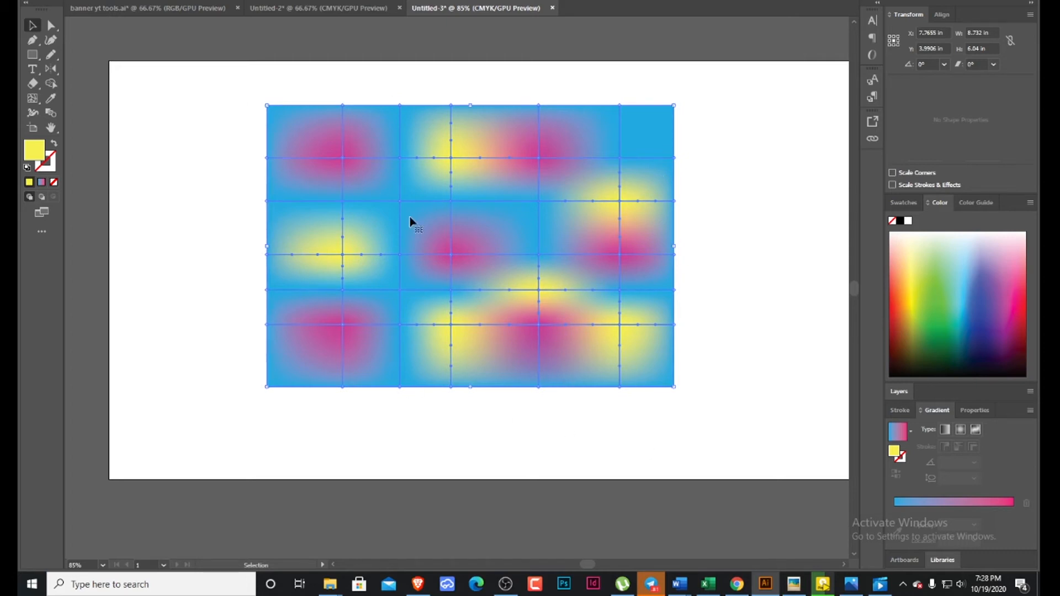
{"action": "left_click", "coordinate": [268, 105]}
{"action": "left_click_drag", "start_coordinate": [270, 107], "coordinate": [437, 236]}
Move the mesh rectangle to the artboard's upper-left area and enlarge it to about 8.76 by 5.58 in.
{"action": "left_click_drag", "start_coordinate": [545, 318], "coordinate": [377, 275]}
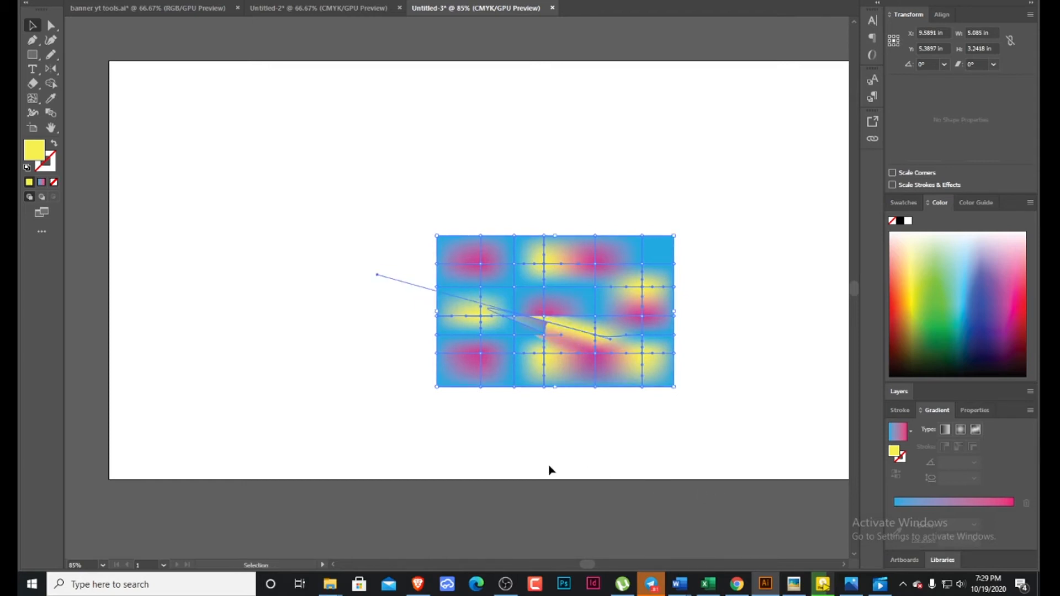
{"action": "key", "text": "ctrl+z"}
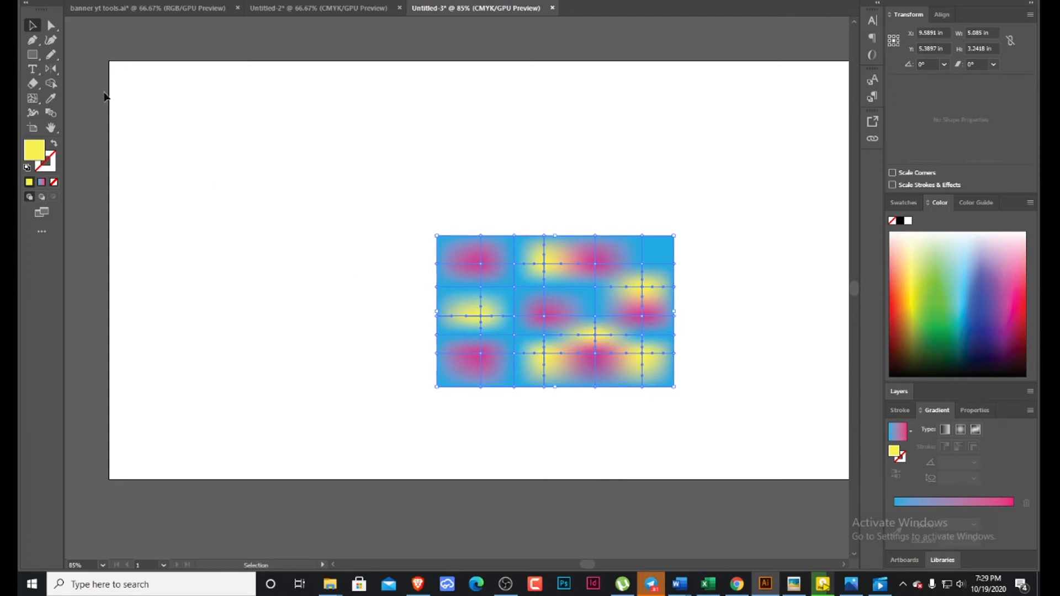
{"action": "left_click_drag", "start_coordinate": [592, 329], "coordinate": [374, 215]}
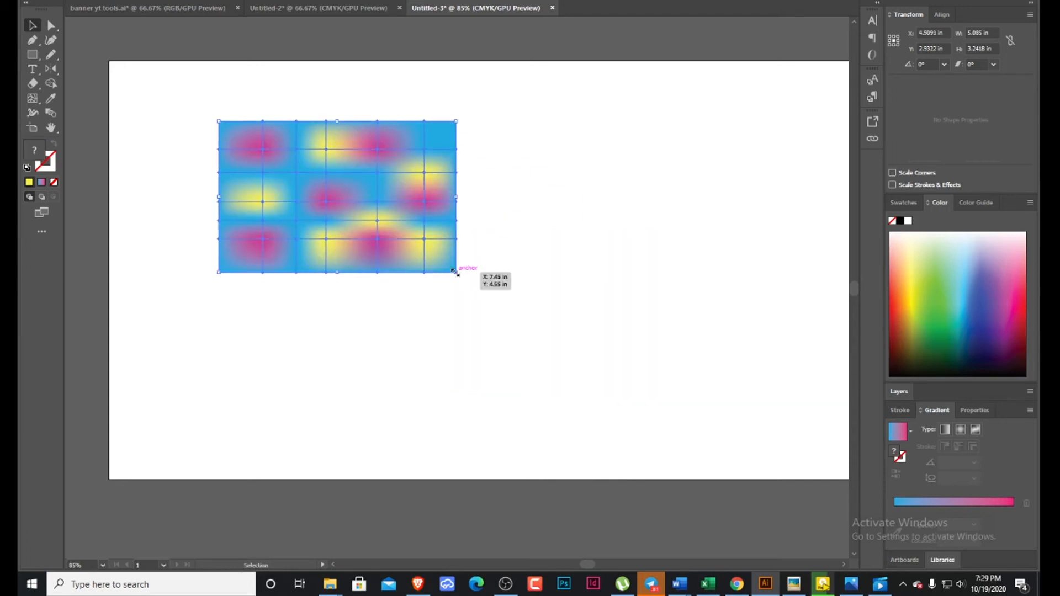
{"action": "left_click_drag", "start_coordinate": [455, 272], "coordinate": [633, 387]}
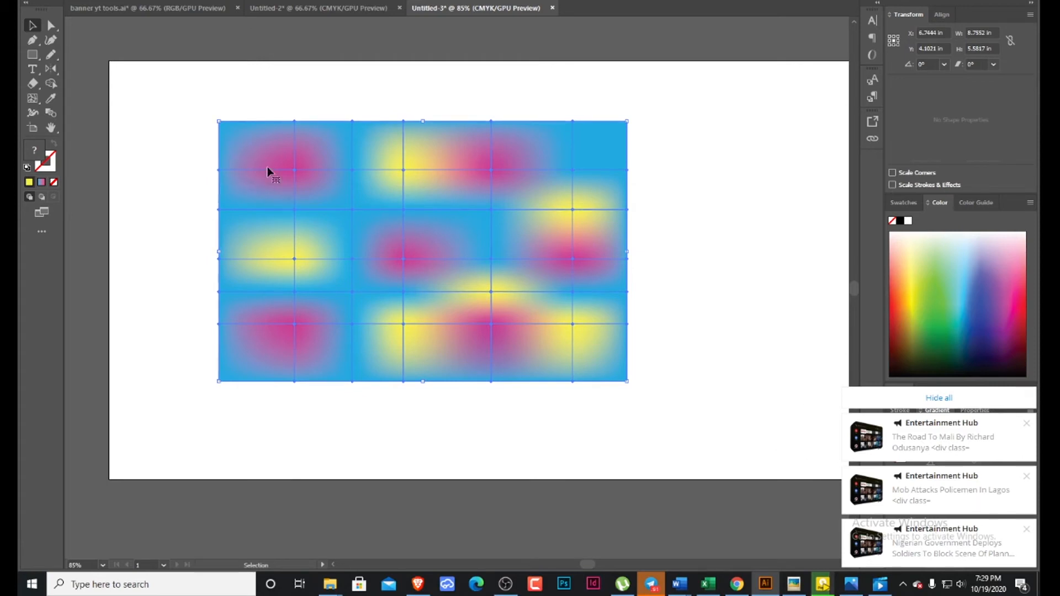
Pull three mesh points on the uppermost inner mesh line slightly downward to make it wavy.
{"action": "left_click", "coordinate": [295, 171]}
{"action": "key", "text": "a"}
{"action": "left_click_drag", "start_coordinate": [294, 170], "coordinate": [288, 181]}
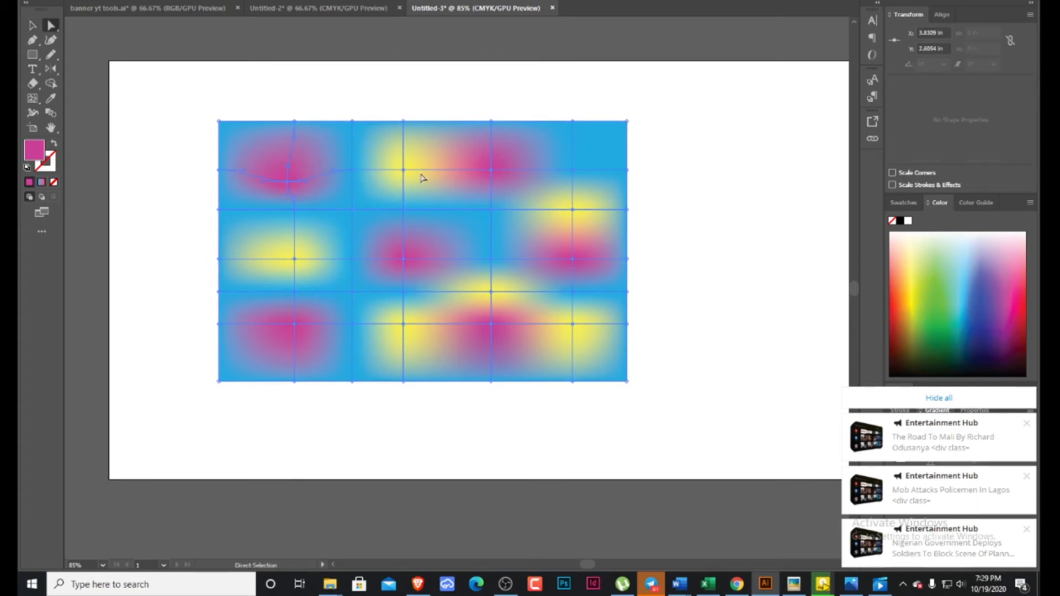
{"action": "left_click_drag", "start_coordinate": [404, 170], "coordinate": [409, 187]}
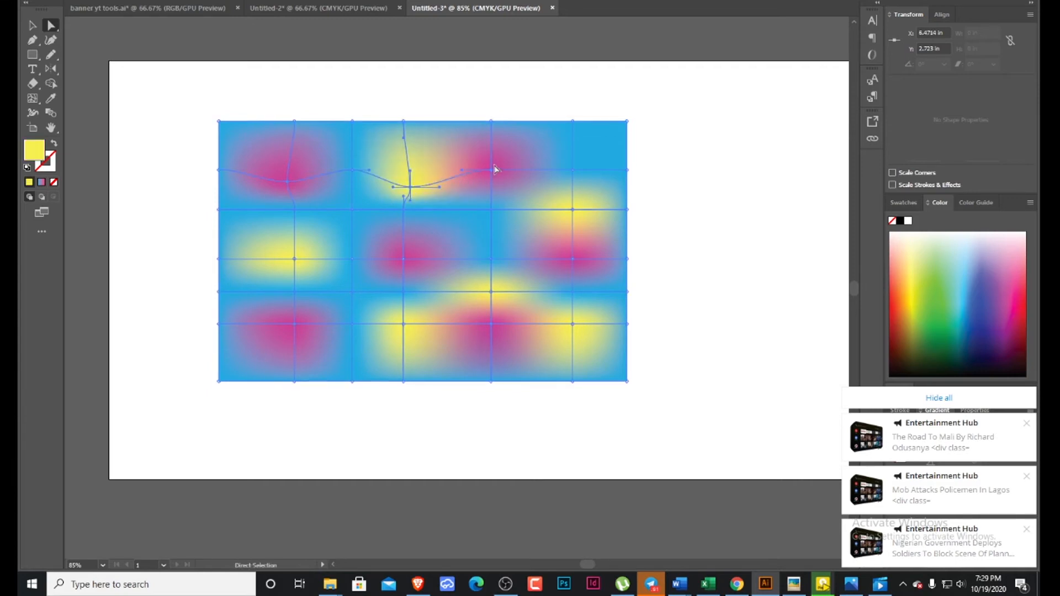
{"action": "left_click_drag", "start_coordinate": [572, 171], "coordinate": [576, 204]}
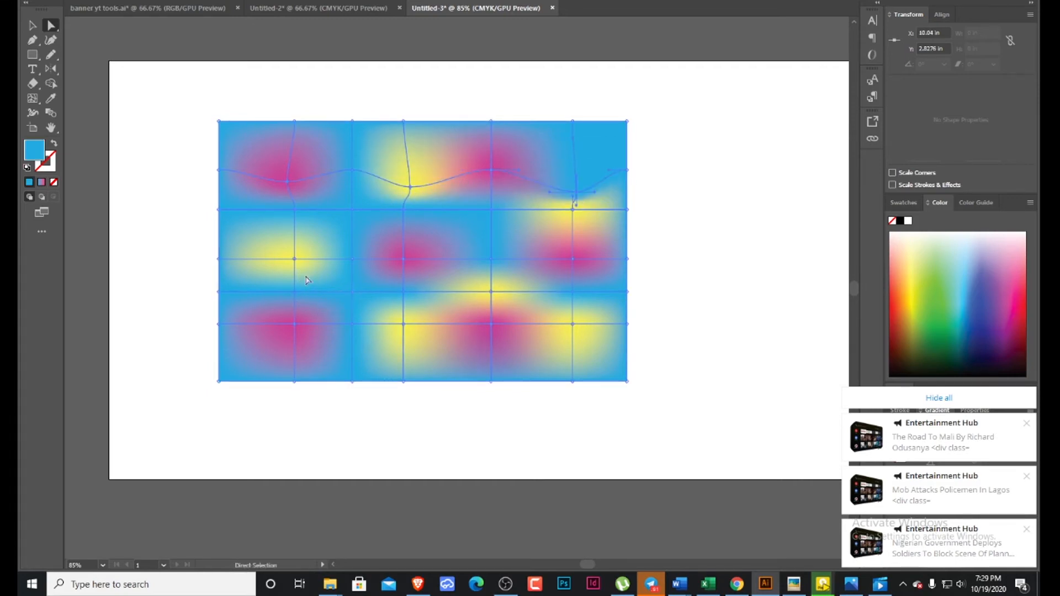
Pull three mesh points downward on both the middle and the lowest inner mesh lines to curve them into waves.
{"action": "left_click_drag", "start_coordinate": [296, 260], "coordinate": [295, 283]}
{"action": "left_click_drag", "start_coordinate": [403, 259], "coordinate": [412, 278]}
{"action": "left_click_drag", "start_coordinate": [573, 259], "coordinate": [573, 282]}
{"action": "left_click_drag", "start_coordinate": [295, 323], "coordinate": [294, 359]}
{"action": "left_click_drag", "start_coordinate": [407, 330], "coordinate": [407, 358]}
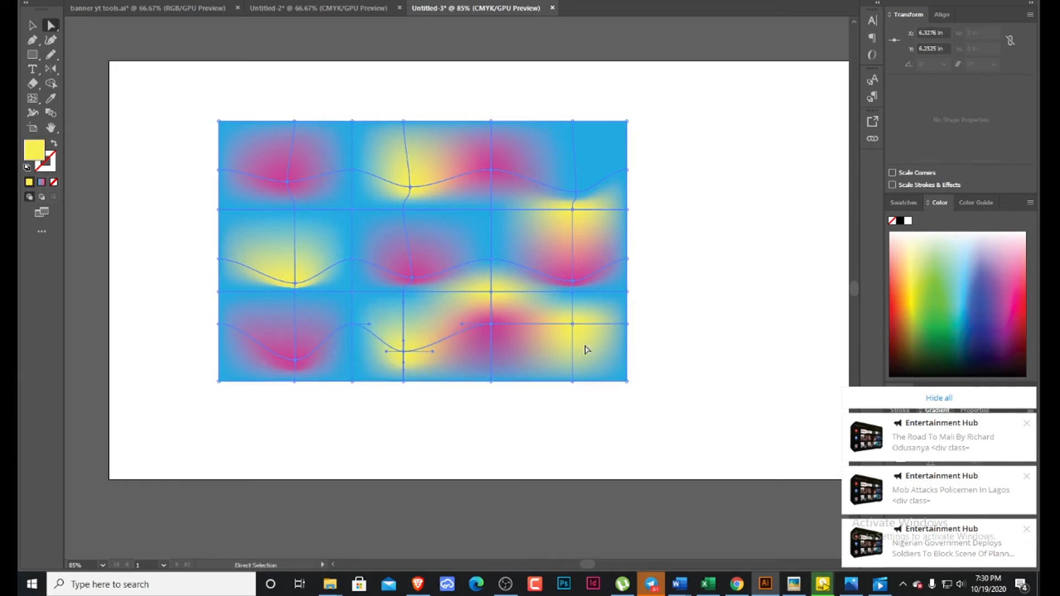
{"action": "left_click_drag", "start_coordinate": [575, 329], "coordinate": [576, 352]}
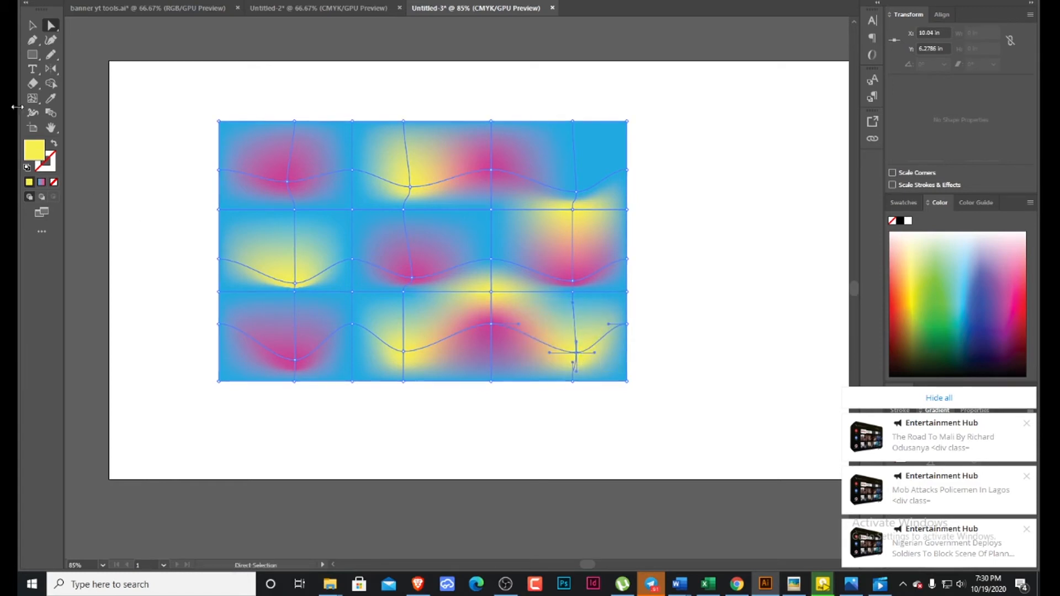
Examine the wavy mesh rectangle's colour blends by alternately selecting and deselecting it.
{"action": "left_click", "coordinate": [32, 26]}
{"action": "left_click", "coordinate": [151, 133]}
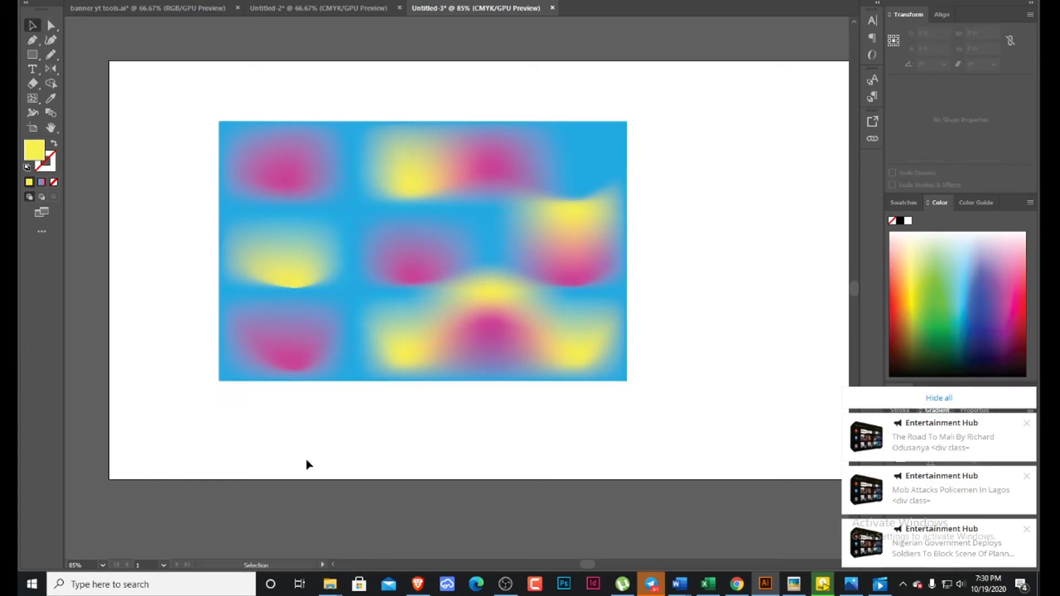
{"action": "left_click", "coordinate": [518, 331]}
{"action": "left_click", "coordinate": [289, 405]}
{"action": "left_click", "coordinate": [274, 296]}
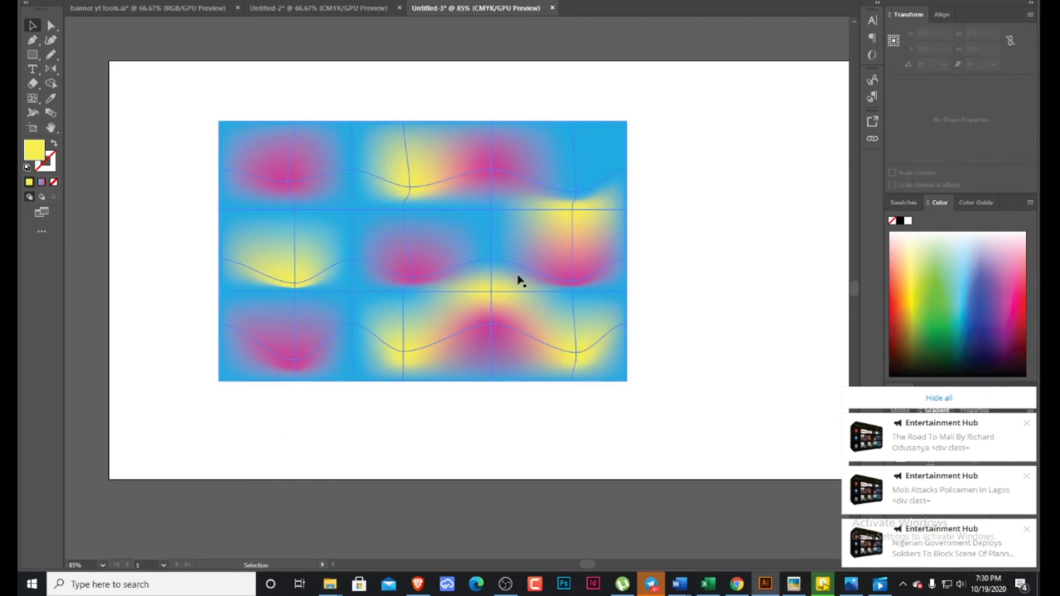
{"action": "left_click", "coordinate": [498, 75]}
{"action": "left_click", "coordinate": [432, 143]}
{"action": "left_click", "coordinate": [203, 163]}
{"action": "left_click", "coordinate": [387, 164]}
{"action": "left_click", "coordinate": [277, 208]}
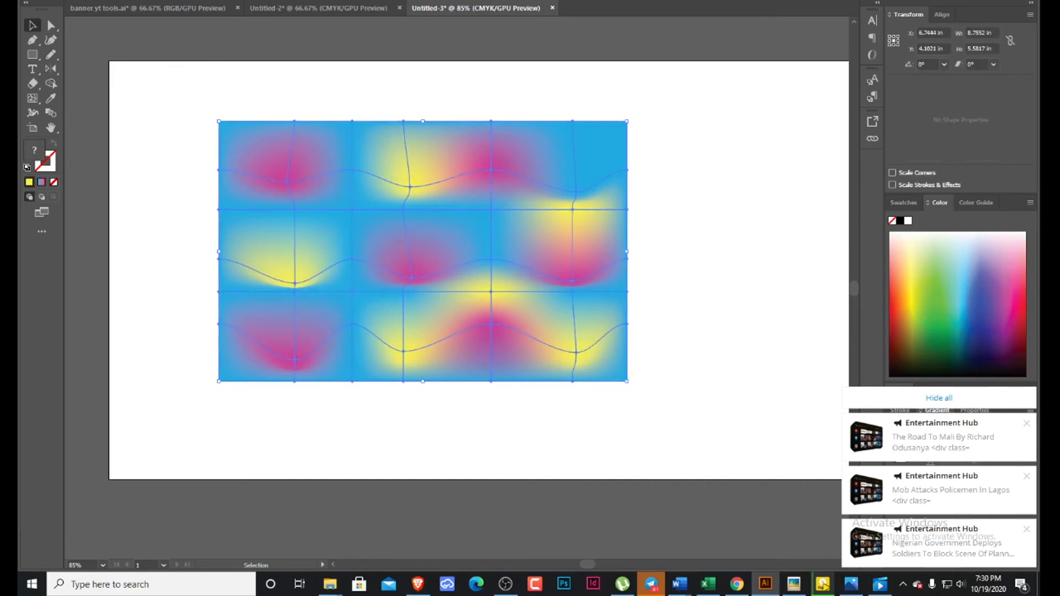
Delete the whole mesh rectangle from the artboard.
{"action": "left_click_drag", "start_coordinate": [147, 63], "coordinate": [705, 406]}
{"action": "key", "text": "Delete"}
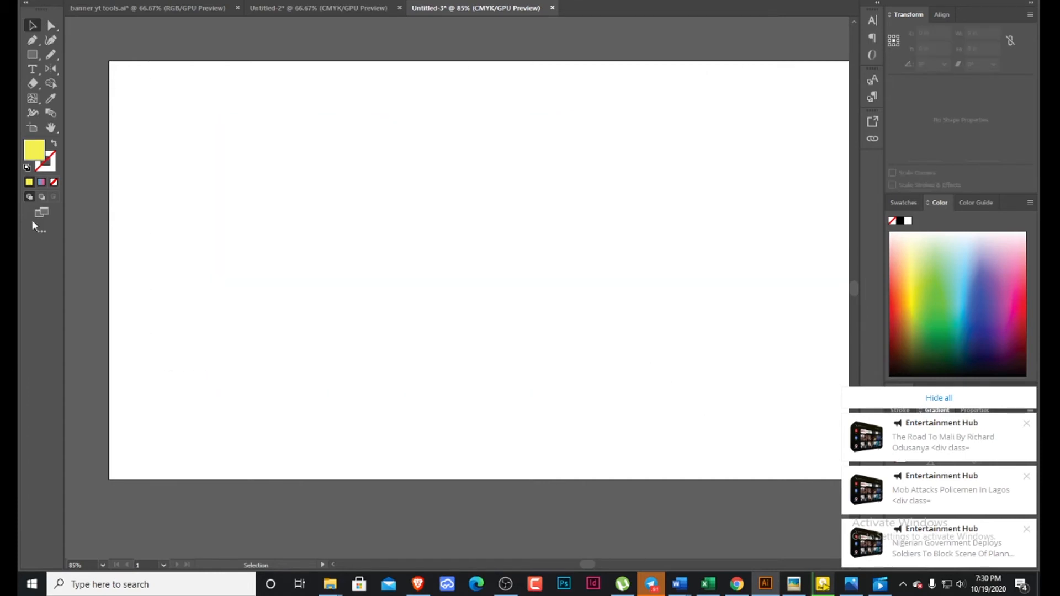
Add a second artboard of equal size to the right of the first and draw a smaller one above the second.
{"action": "left_click", "coordinate": [34, 128]}
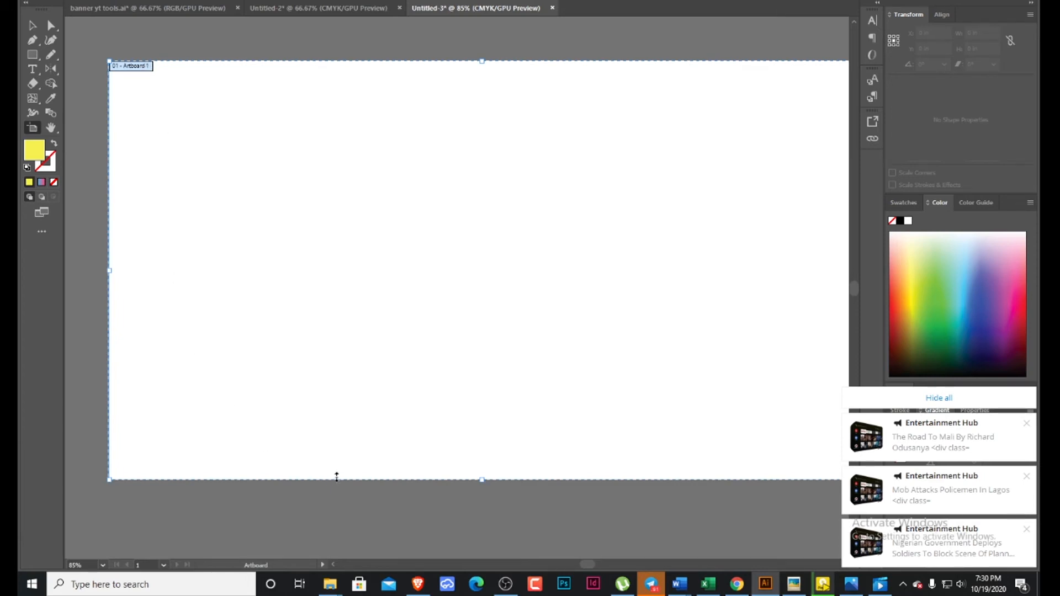
{"action": "scroll", "coordinate": [328, 435], "scroll_direction": "down", "scroll_amount": 3}
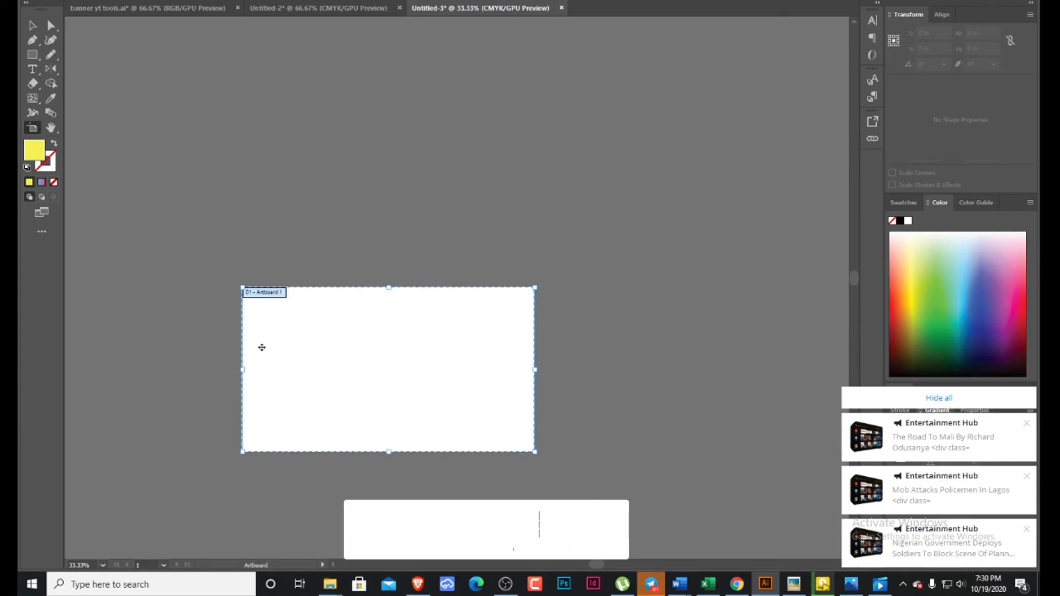
{"action": "left_click", "coordinate": [185, 0]}
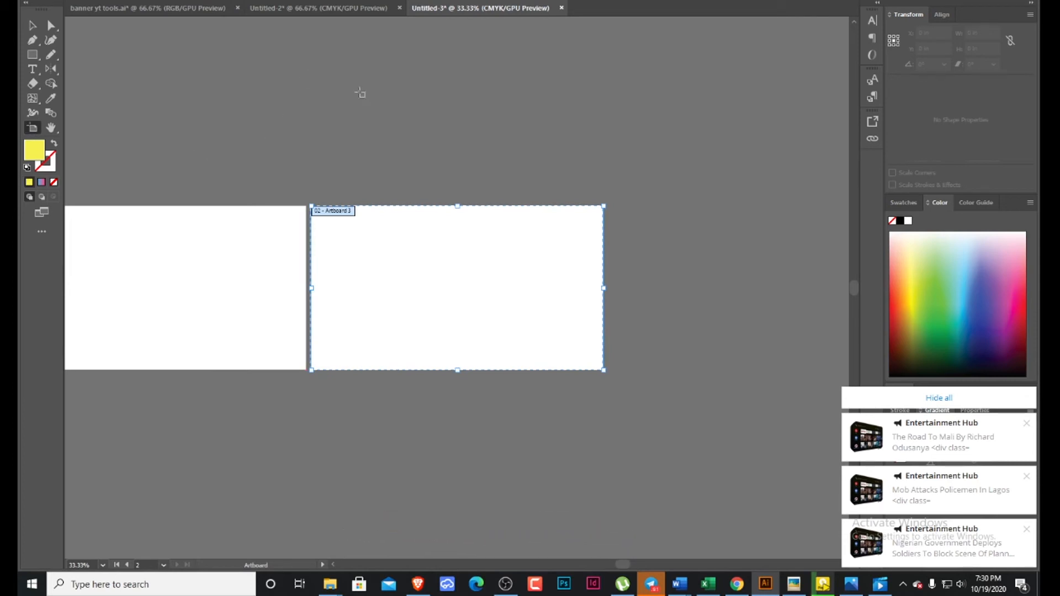
{"action": "left_click", "coordinate": [372, 93]}
{"action": "left_click_drag", "start_coordinate": [366, 78], "coordinate": [540, 197]}
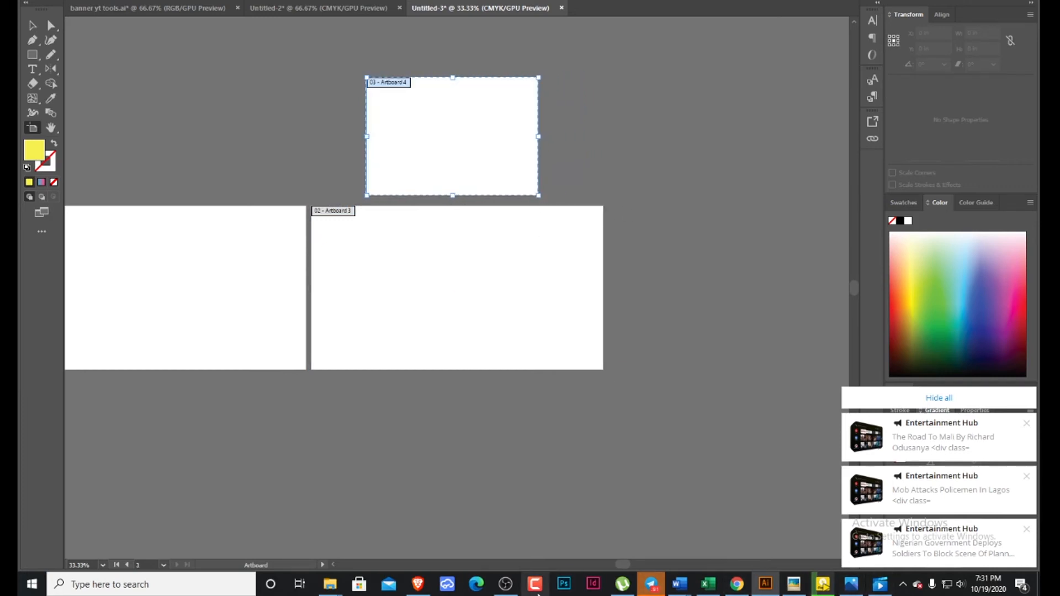
Place the brown handbag picture from the tutorial materials folder over the second artboard and fit a new artboard to it.
{"action": "mouse_move", "coordinate": [347, 594]}
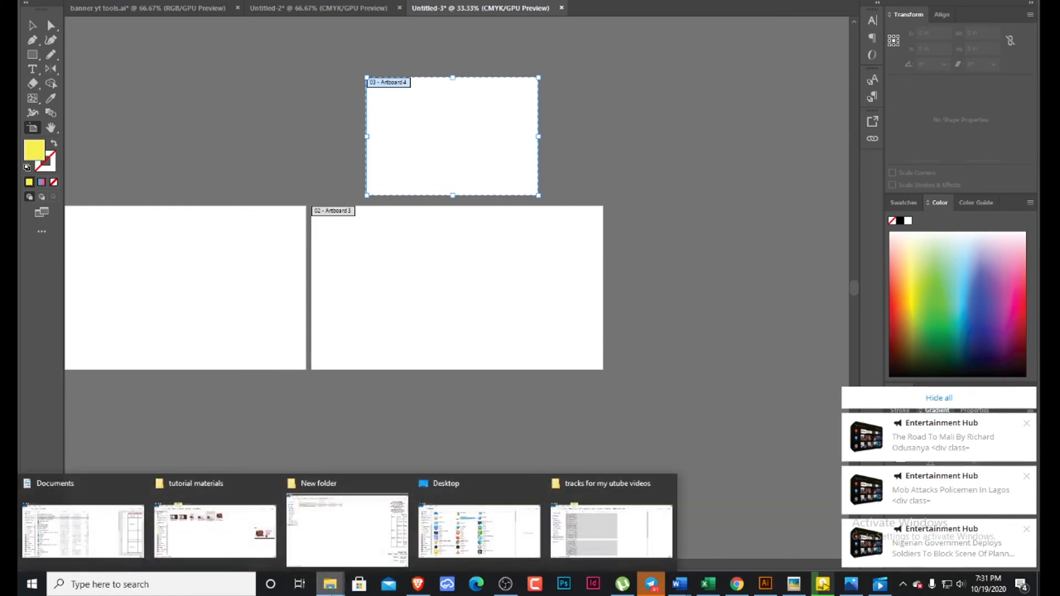
{"action": "mouse_move", "coordinate": [184, 554]}
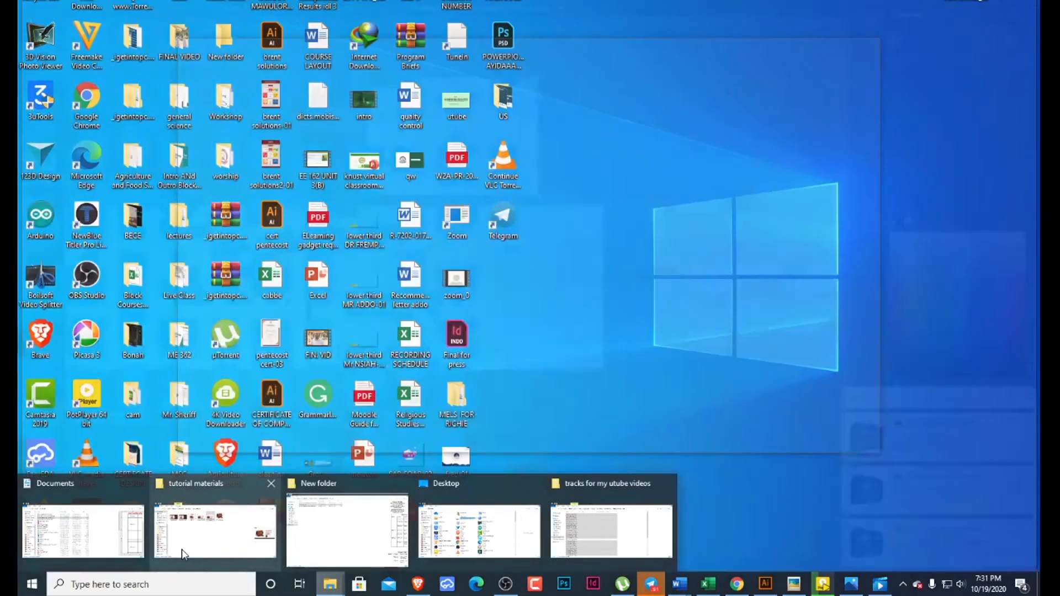
{"action": "left_click", "coordinate": [184, 555]}
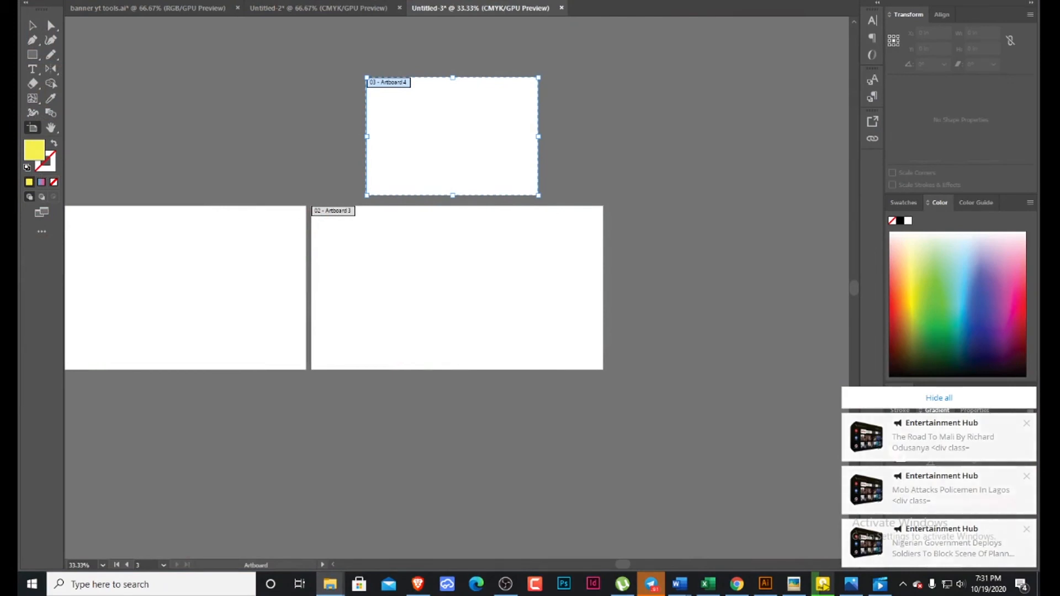
{"action": "left_click_drag", "start_coordinate": [855, 462], "coordinate": [703, 285]}
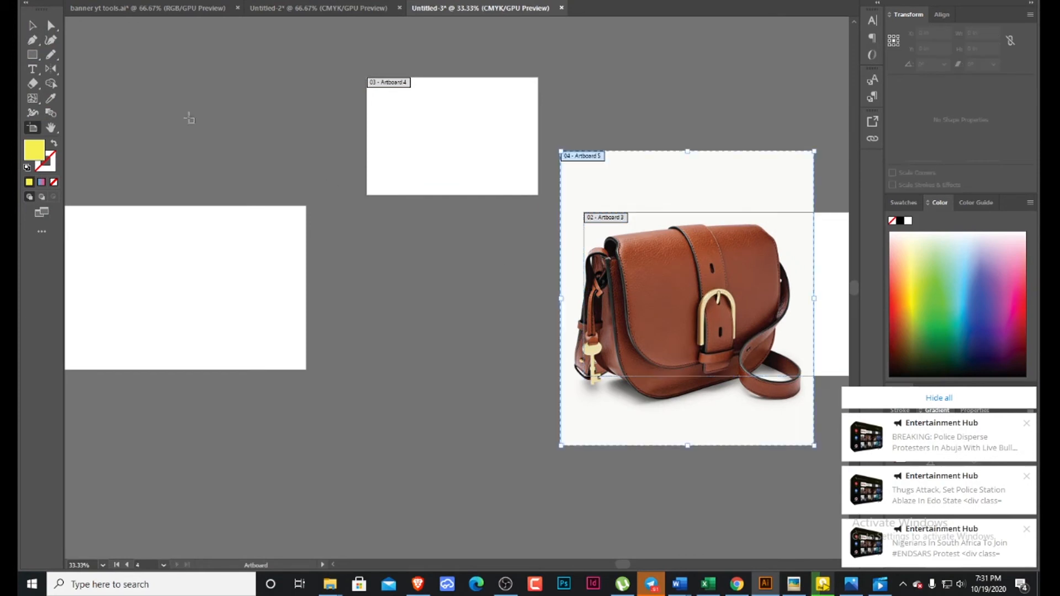
Move the handbag picture left, off its fitted artboard, and deselect it.
{"action": "left_click", "coordinate": [32, 25]}
{"action": "left_click", "coordinate": [667, 347]}
{"action": "left_click_drag", "start_coordinate": [666, 346], "coordinate": [443, 352]}
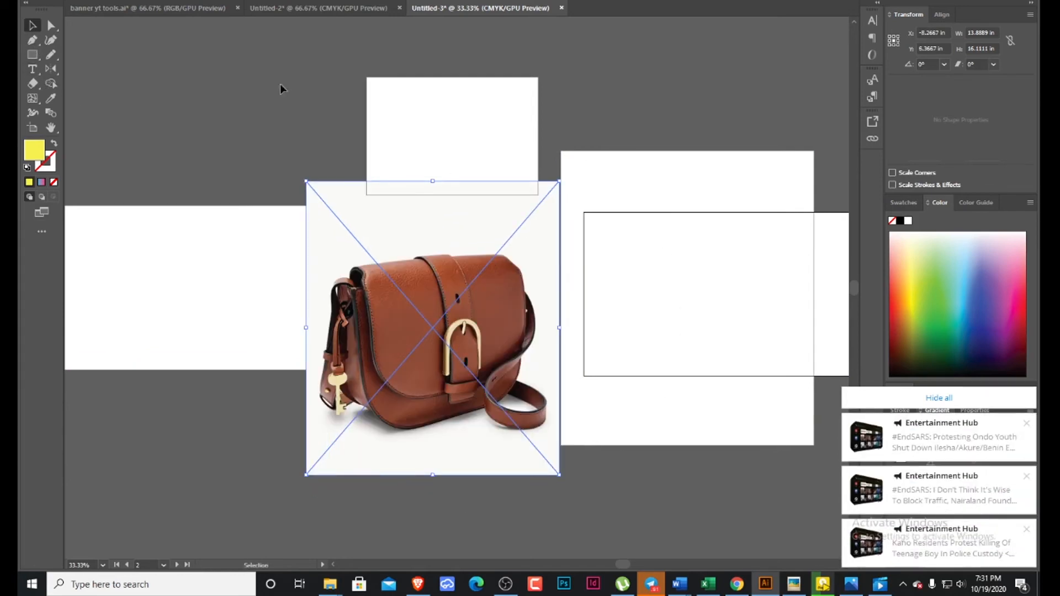
{"action": "left_click", "coordinate": [658, 179]}
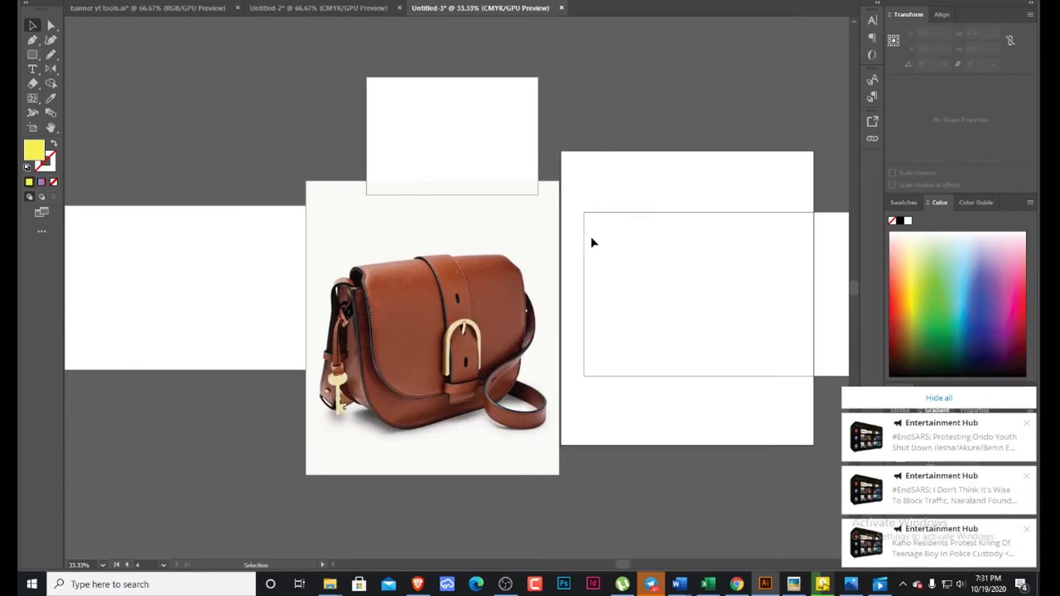
Undo the picture's move, its fitted artboard and its placement in the document.
{"action": "key", "text": "a"}
{"action": "key", "text": "ctrl+z"}
{"action": "key", "text": "ctrl+z"}
{"action": "key", "text": "ctrl+z"}
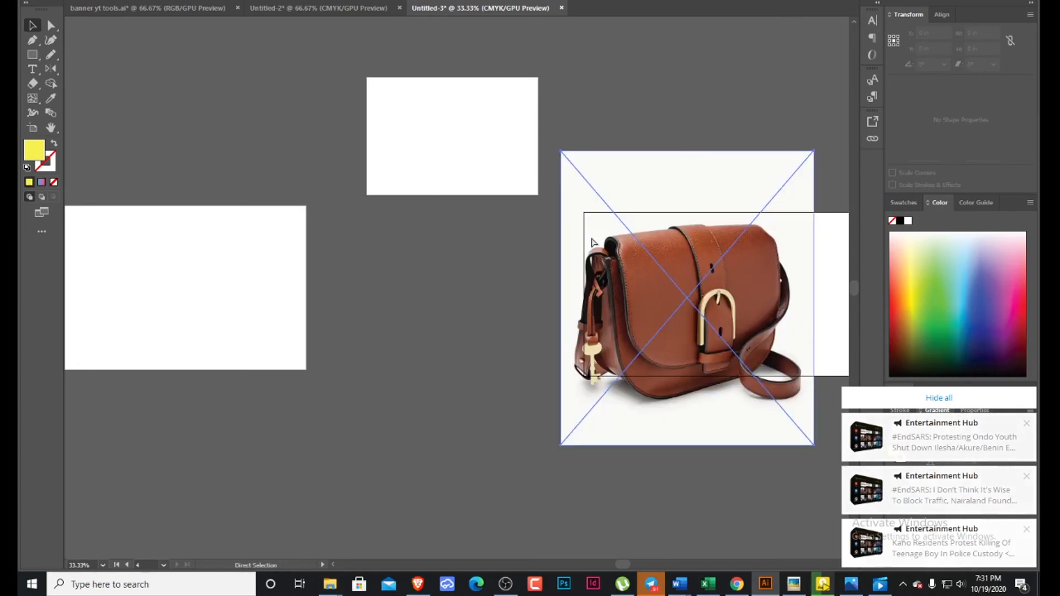
{"action": "key", "text": "v"}
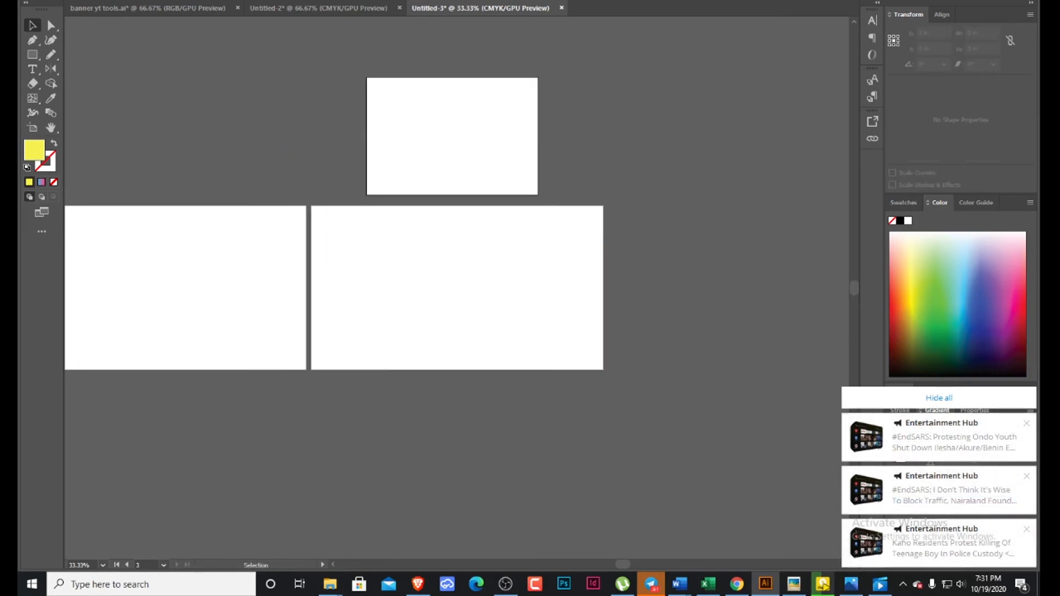
Place the handbag picture again and move it to the empty canvas below the artboards.
{"action": "left_click_drag", "start_coordinate": [1058, 227], "coordinate": [579, 308]}
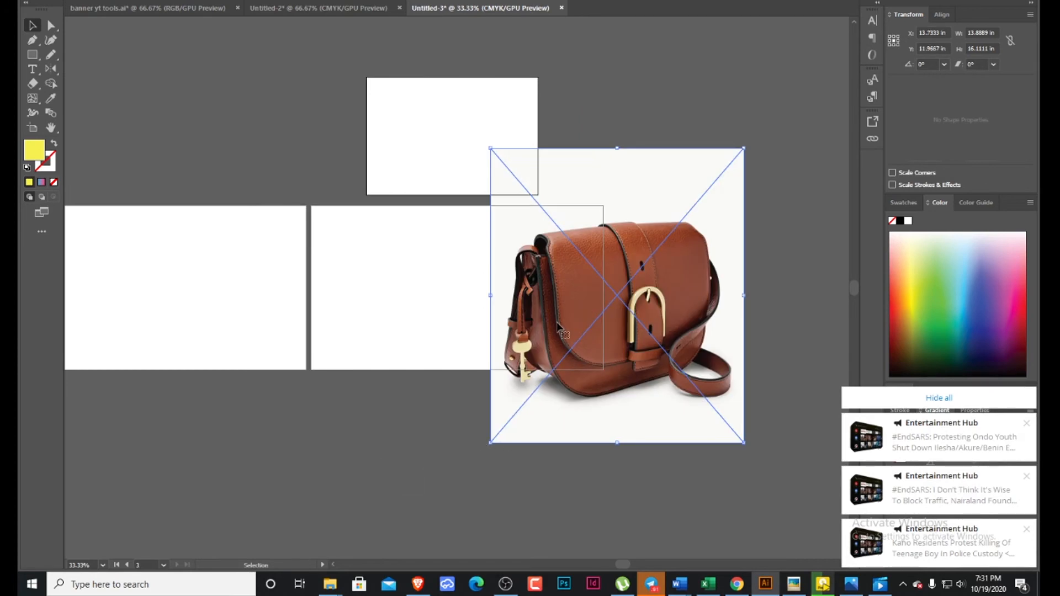
{"action": "scroll", "coordinate": [583, 289], "scroll_direction": "down", "scroll_amount": 2}
{"action": "left_click_drag", "start_coordinate": [622, 219], "coordinate": [713, 423]}
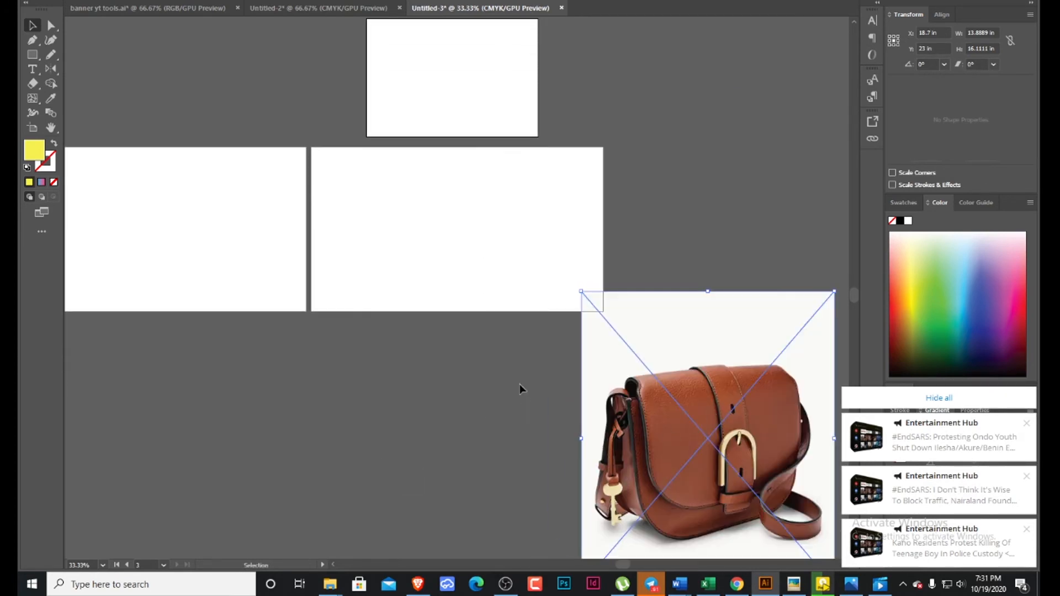
{"action": "scroll", "coordinate": [442, 293], "scroll_direction": "down", "scroll_amount": 4}
{"action": "scroll", "coordinate": [432, 280], "scroll_direction": "down", "scroll_amount": 3}
{"action": "left_click_drag", "start_coordinate": [659, 212], "coordinate": [297, 300]}
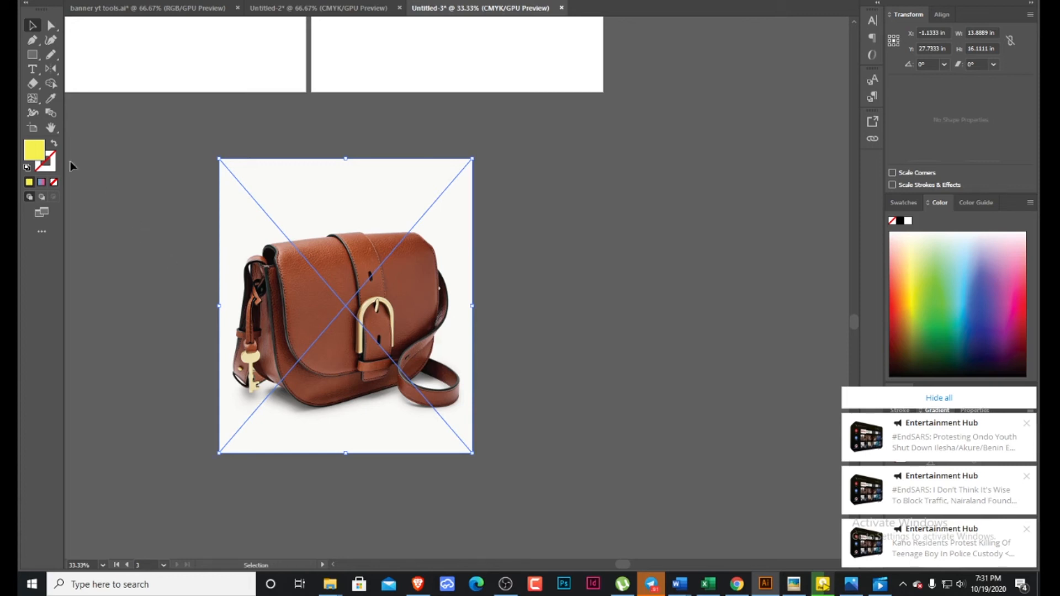
Create an artboard fitted to the handbag picture and move the picture to the right of it.
{"action": "left_click", "coordinate": [32, 127]}
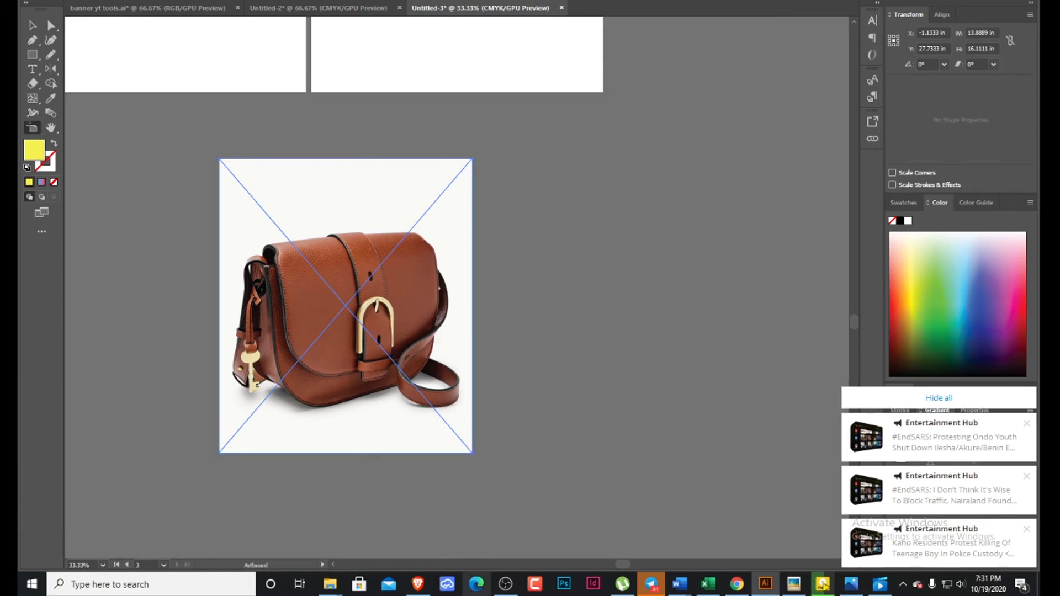
{"action": "left_click", "coordinate": [342, 203]}
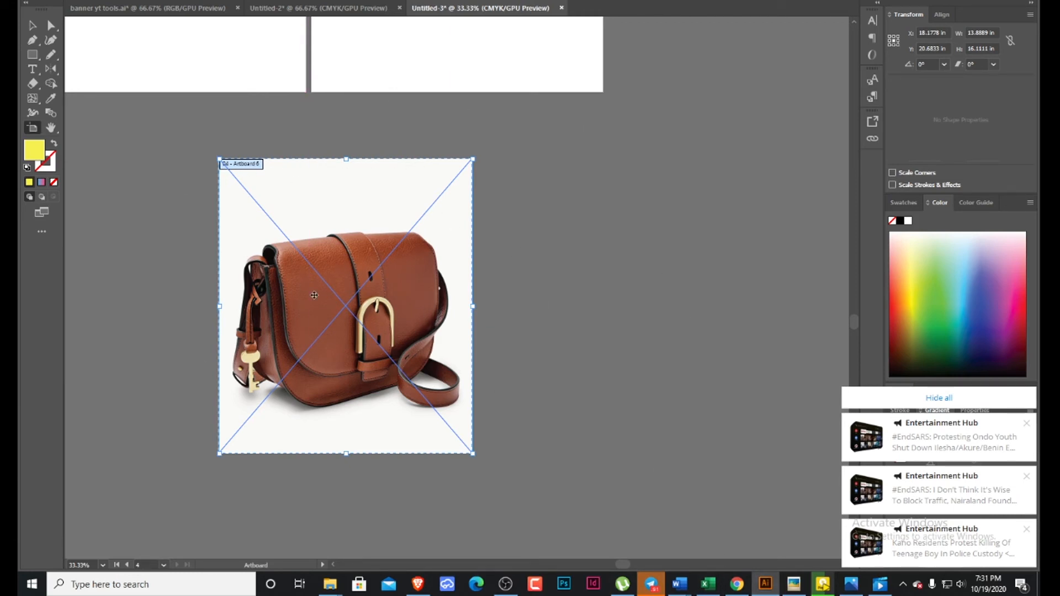
{"action": "left_click", "coordinate": [32, 25]}
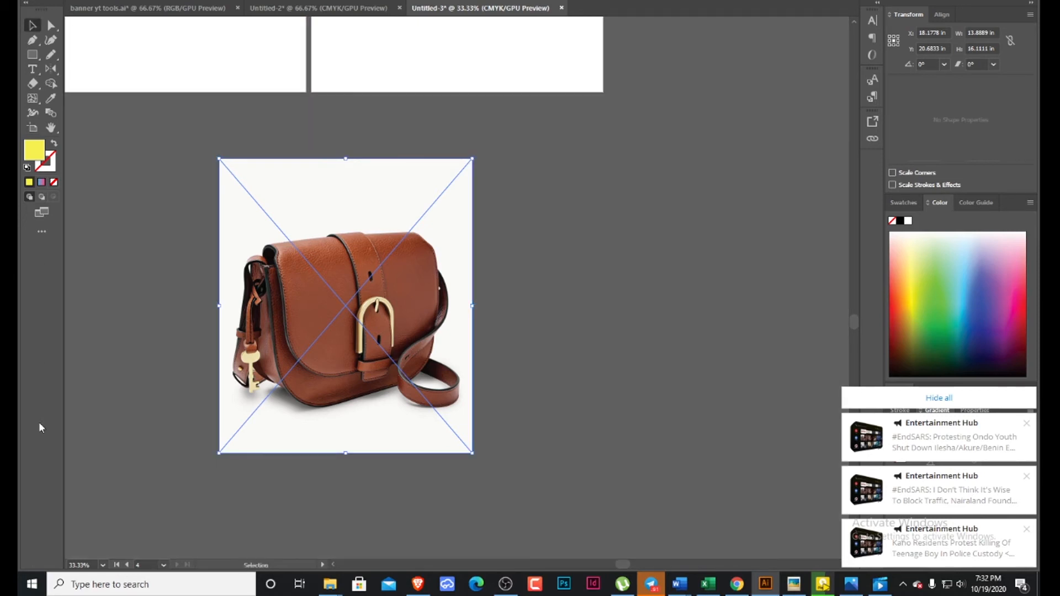
{"action": "left_click_drag", "start_coordinate": [345, 307], "coordinate": [671, 274]}
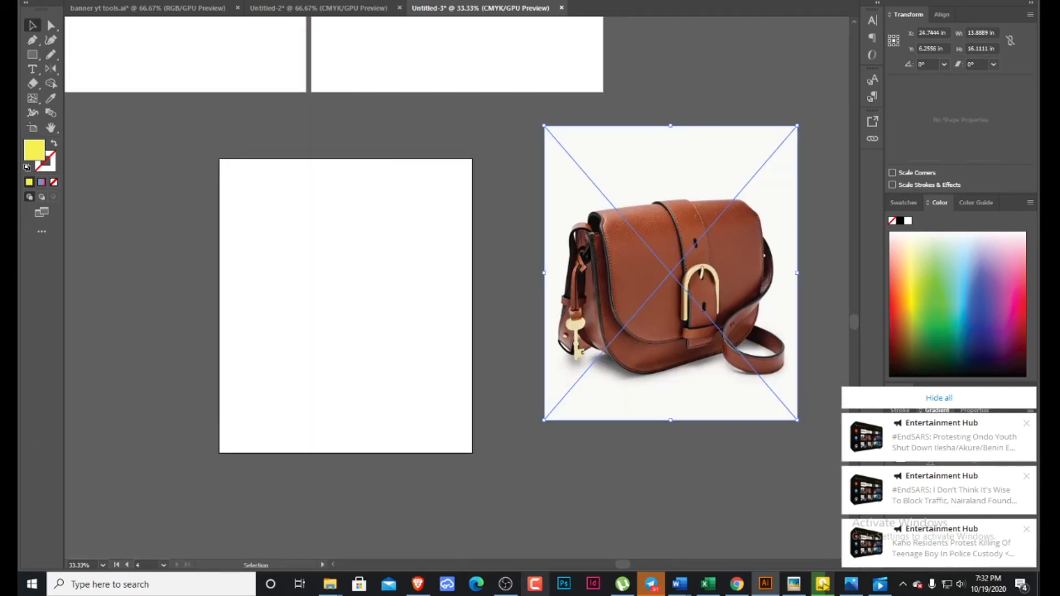
Examine the layout of all four artboards and the handbag picture at 16.67% with the Artboard tool.
{"action": "scroll", "coordinate": [333, 360], "scroll_direction": "up", "scroll_amount": 5}
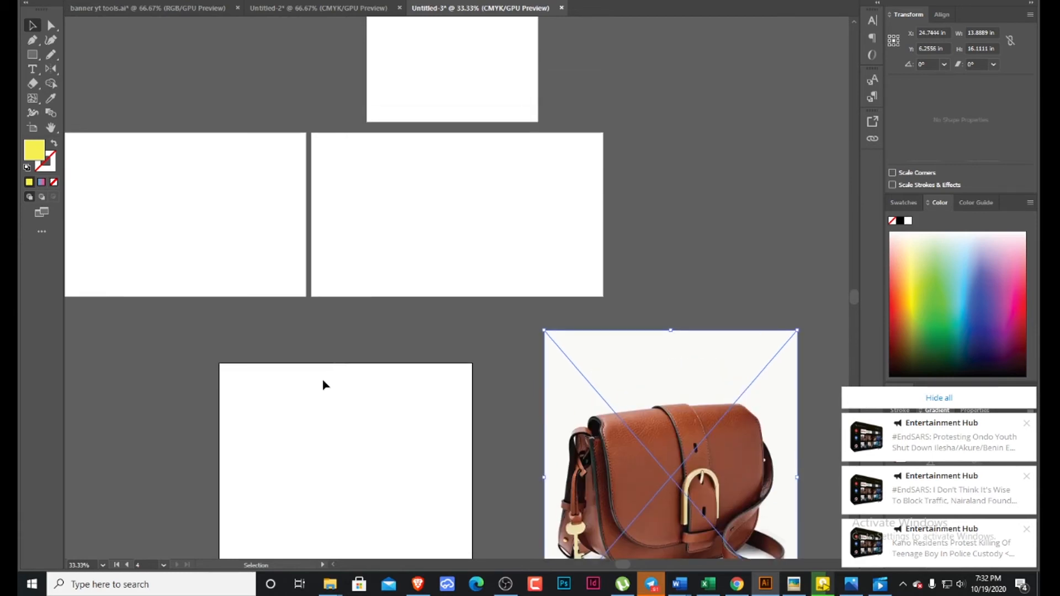
{"action": "scroll", "coordinate": [329, 408], "scroll_direction": "down", "scroll_amount": 1}
{"action": "left_click", "coordinate": [24, 127]}
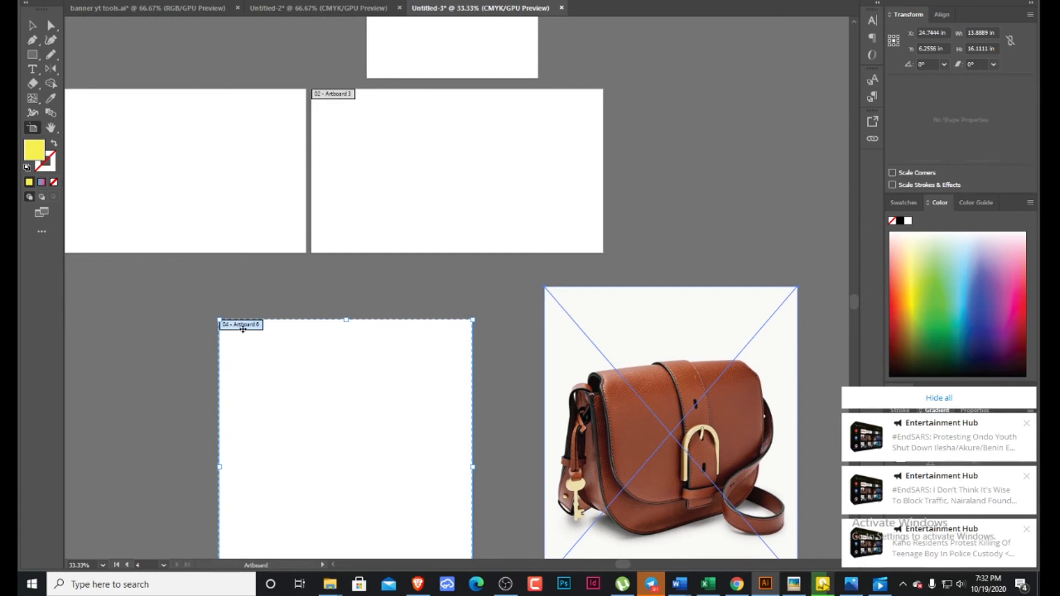
{"action": "scroll", "coordinate": [296, 387], "scroll_direction": "up", "scroll_amount": 1}
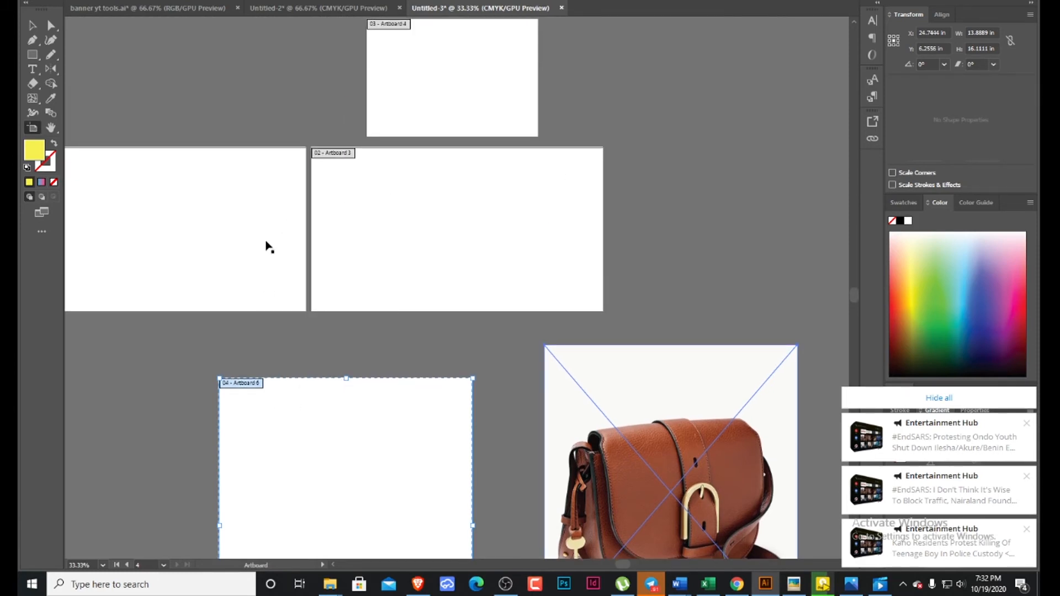
{"action": "scroll", "coordinate": [263, 247], "scroll_direction": "down", "scroll_amount": 2}
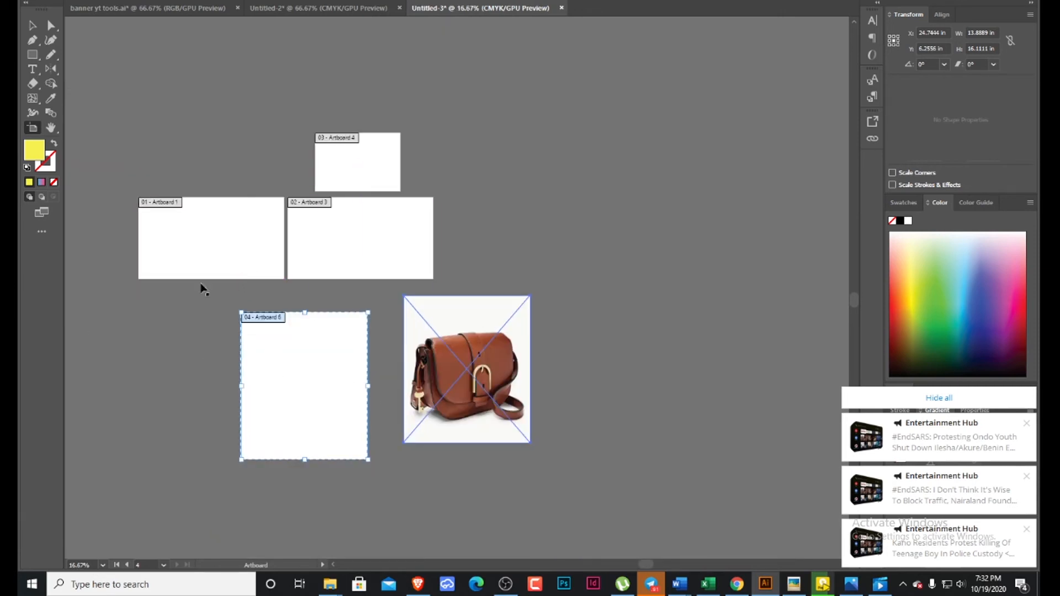
Magnify the view around the second artboard to 100% with the Zoom tool.
{"action": "left_click", "coordinate": [55, 131]}
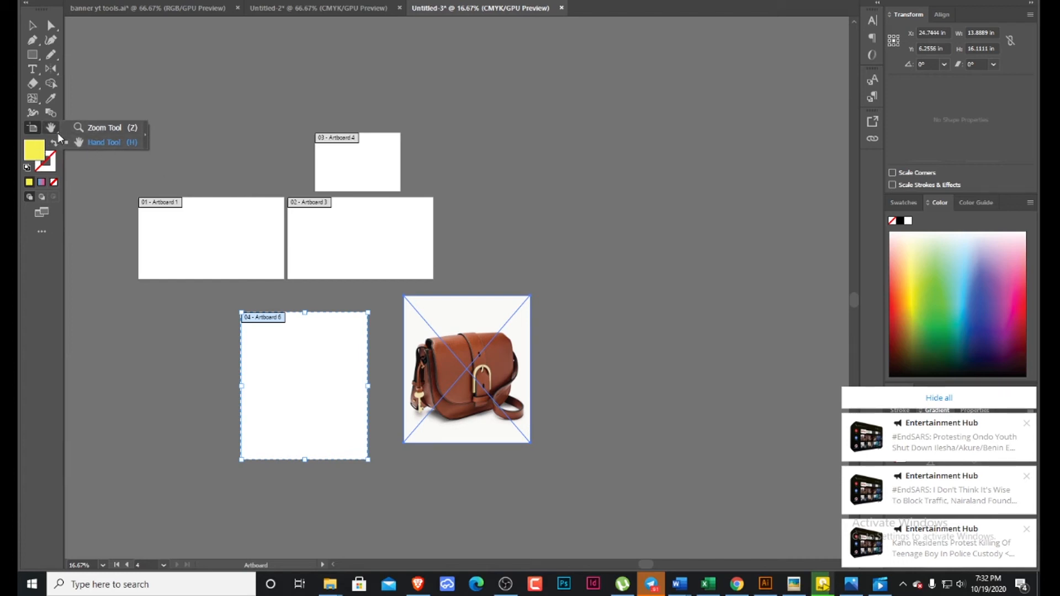
{"action": "left_click", "coordinate": [105, 131]}
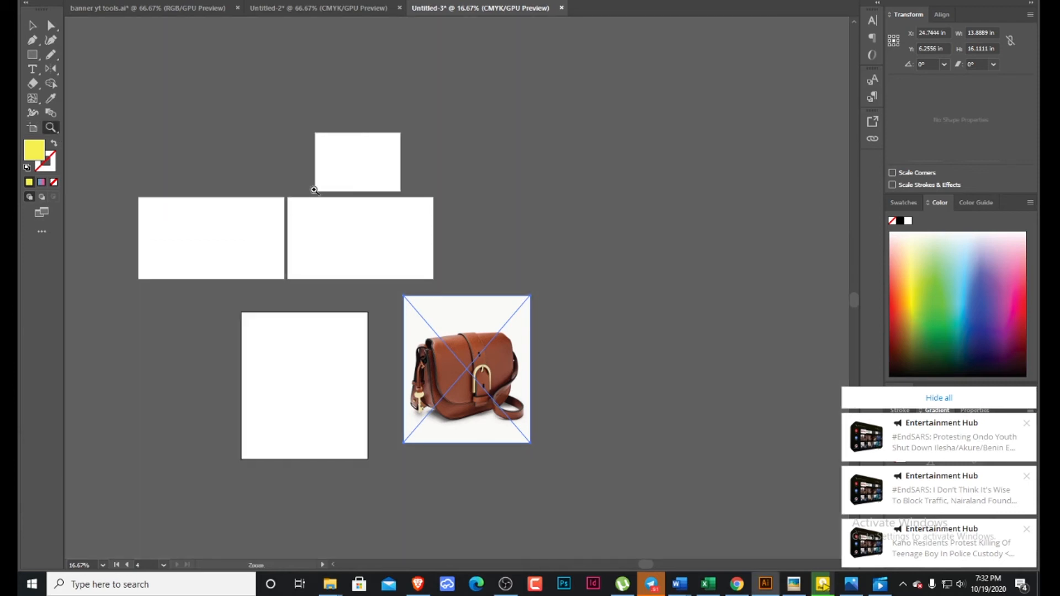
{"action": "left_click", "coordinate": [359, 238]}
{"action": "left_click", "coordinate": [360, 237]}
{"action": "left_click", "coordinate": [360, 238]}
{"action": "left_click", "coordinate": [361, 237]}
{"action": "left_click", "coordinate": [362, 237]}
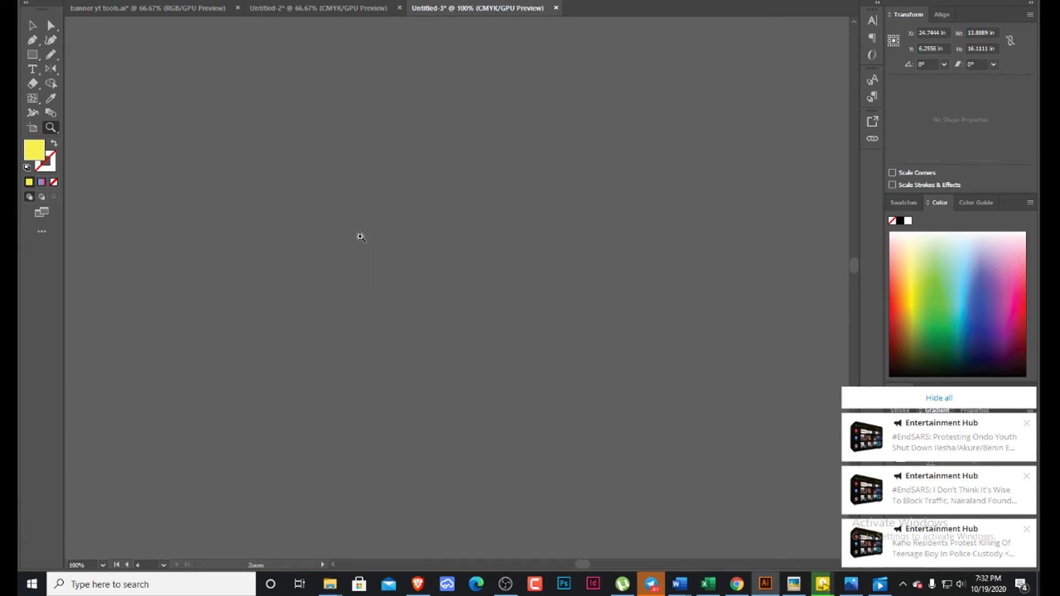
Look around the enlarged artboard by panning in different directions and magnify the view further to 200%.
{"action": "scroll", "coordinate": [361, 237], "scroll_direction": "down", "scroll_amount": 6}
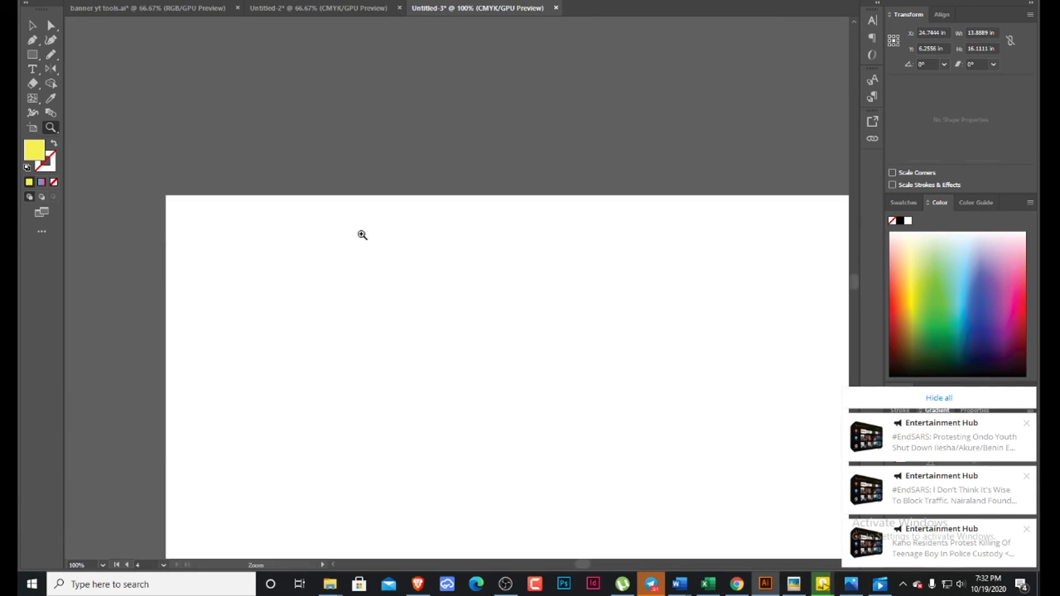
{"action": "scroll", "coordinate": [362, 235], "scroll_direction": "down", "scroll_amount": 5}
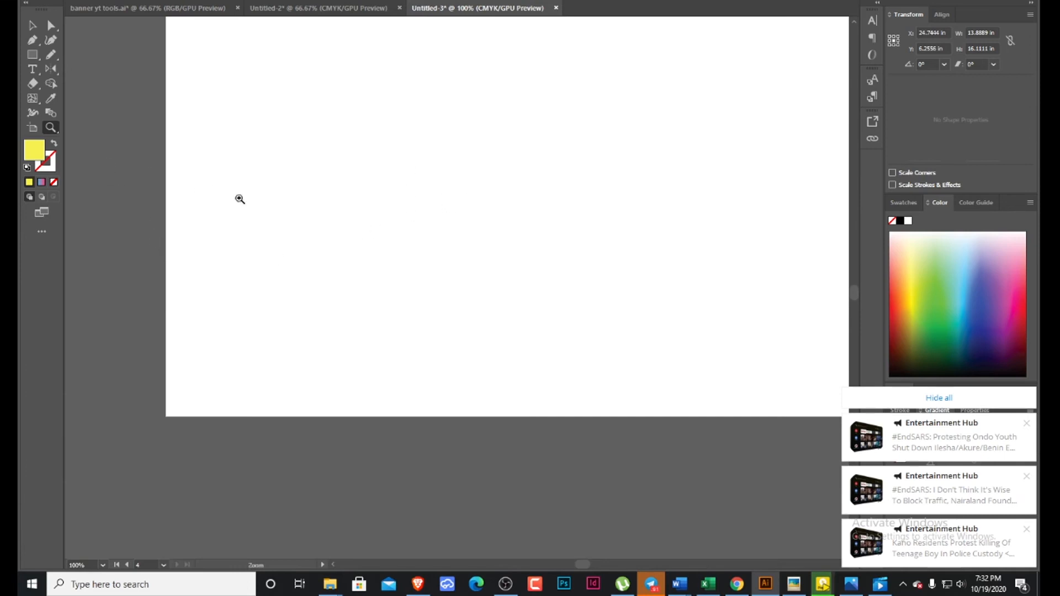
{"action": "scroll", "coordinate": [304, 225], "scroll_direction": "right", "scroll_amount": 1}
{"action": "scroll", "coordinate": [304, 223], "scroll_direction": "left", "scroll_amount": 1}
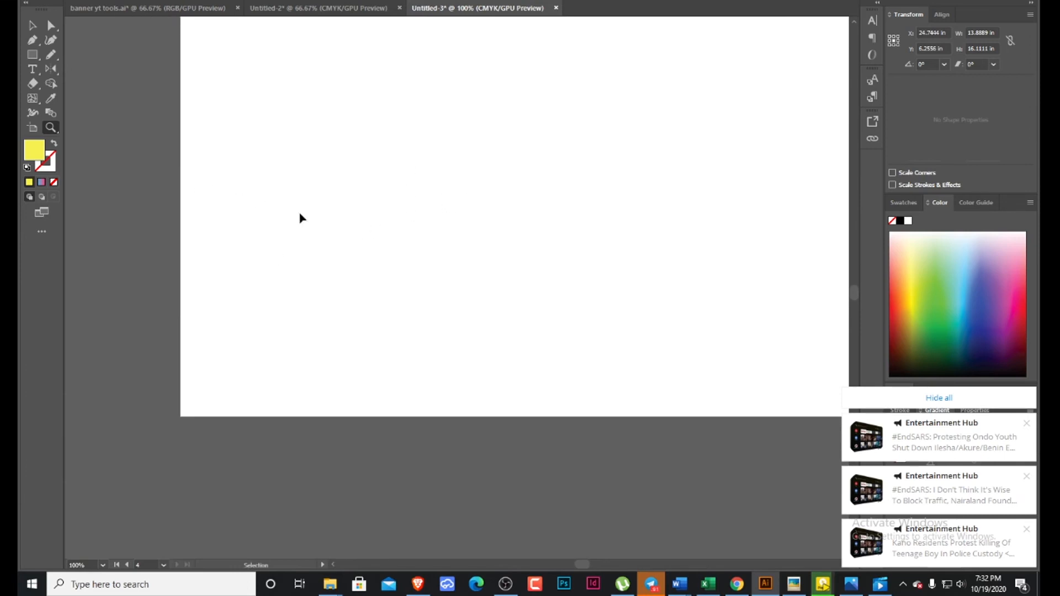
{"action": "scroll", "coordinate": [331, 210], "scroll_direction": "up", "scroll_amount": 4}
{"action": "scroll", "coordinate": [519, 256], "scroll_direction": "down", "scroll_amount": 1}
{"action": "scroll", "coordinate": [555, 251], "scroll_direction": "down", "scroll_amount": 3}
{"action": "left_click", "coordinate": [492, 254]}
{"action": "right_click", "coordinate": [492, 254]}
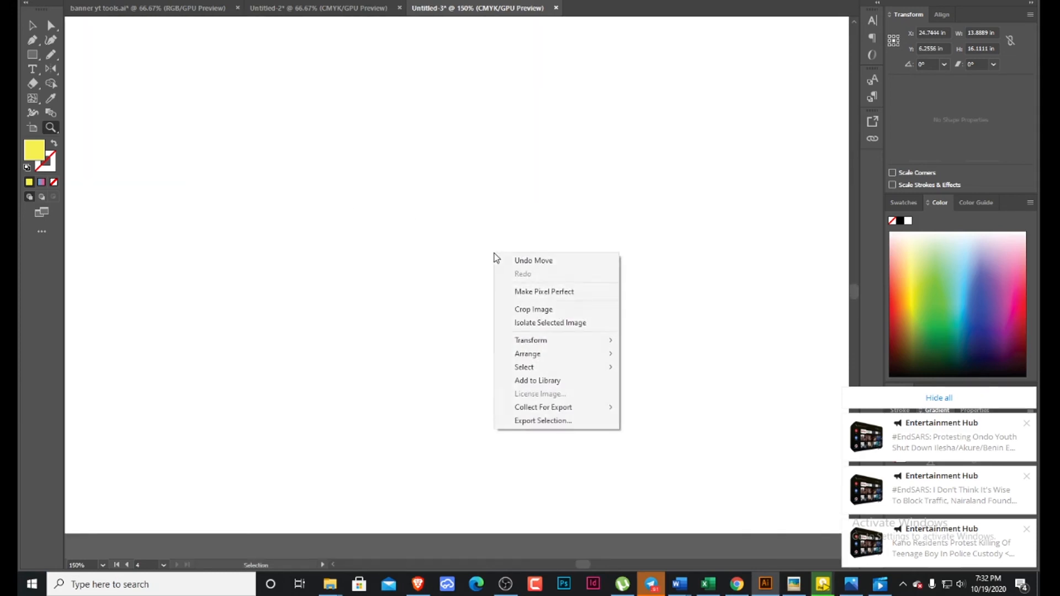
{"action": "left_click", "coordinate": [460, 253]}
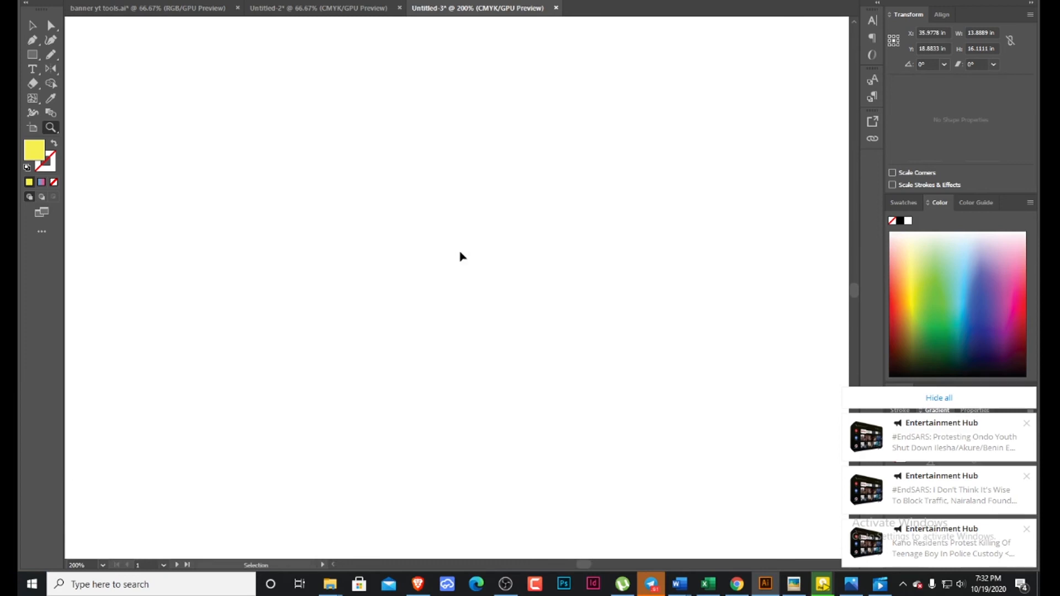
Zoom out from the enlarged artboard until the other artboards and the handbag picture are back in view.
{"action": "left_click", "coordinate": [460, 253], "text": "ctrl"}
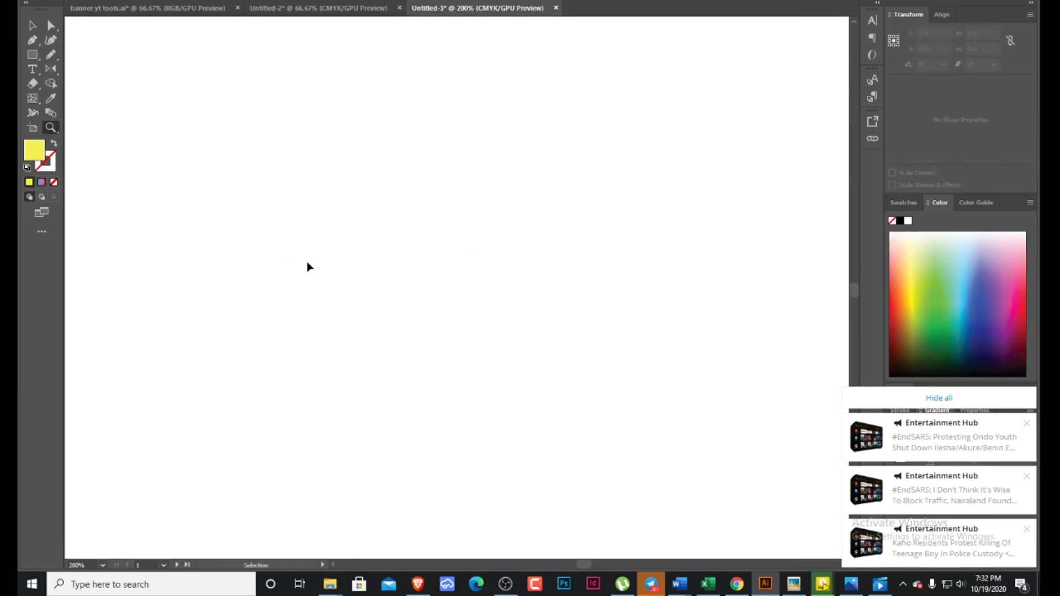
{"action": "key", "text": "ctrl+minus"}
{"action": "key", "text": "ctrl+minus"}
{"action": "key", "text": "ctrl+minus"}
{"action": "key", "text": "ctrl+minus"}
{"action": "key", "text": "ctrl+minus"}
{"action": "key", "text": "ctrl+minus"}
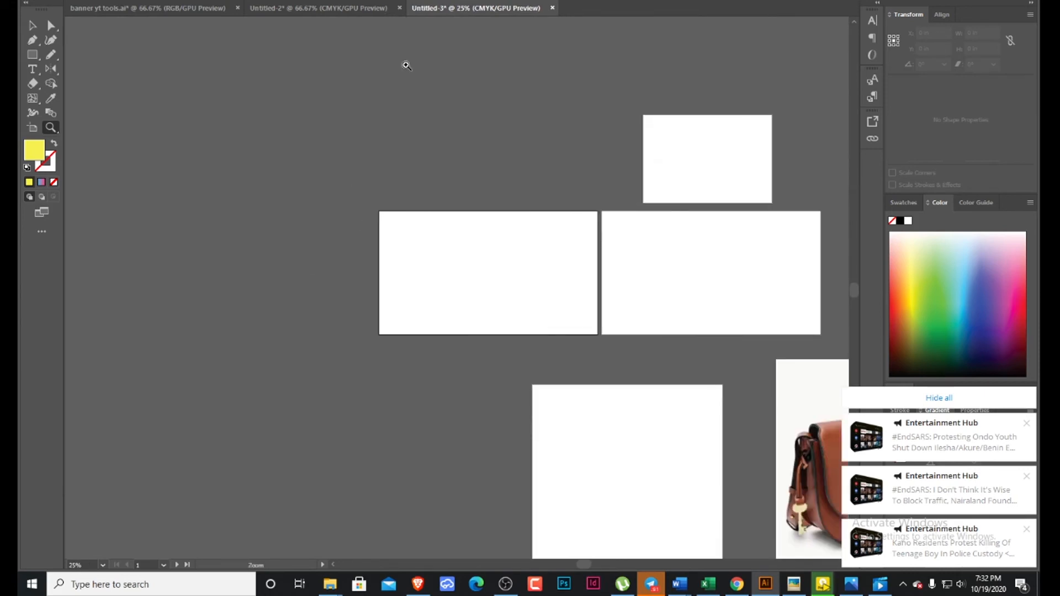
{"action": "scroll", "coordinate": [655, 277], "scroll_direction": "down", "scroll_amount": 3}
{"action": "scroll", "coordinate": [696, 315], "scroll_direction": "down", "scroll_amount": 2}
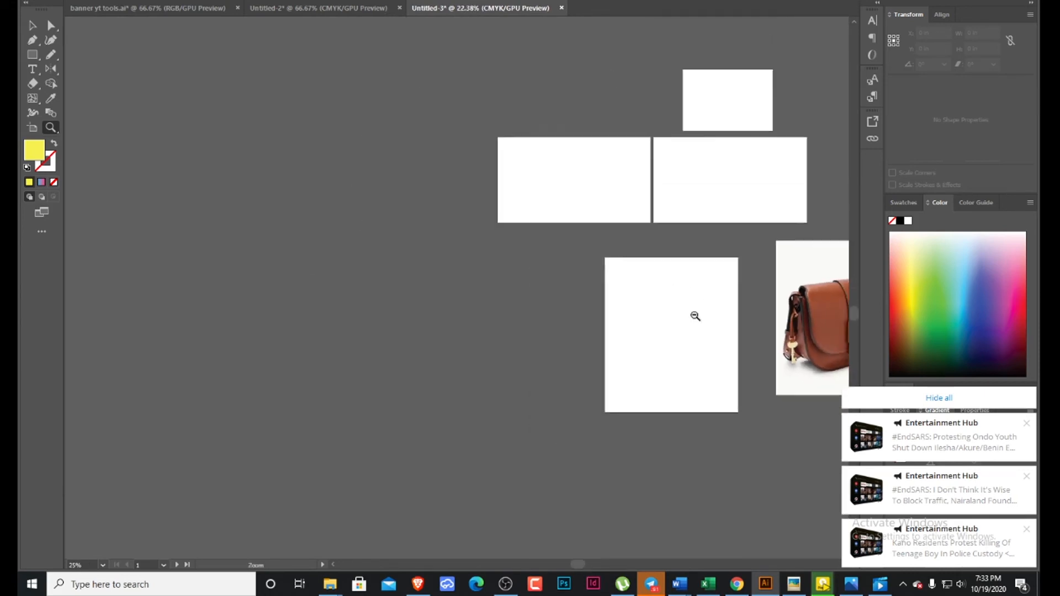
{"action": "left_click_drag", "start_coordinate": [696, 315], "coordinate": [773, 309]}
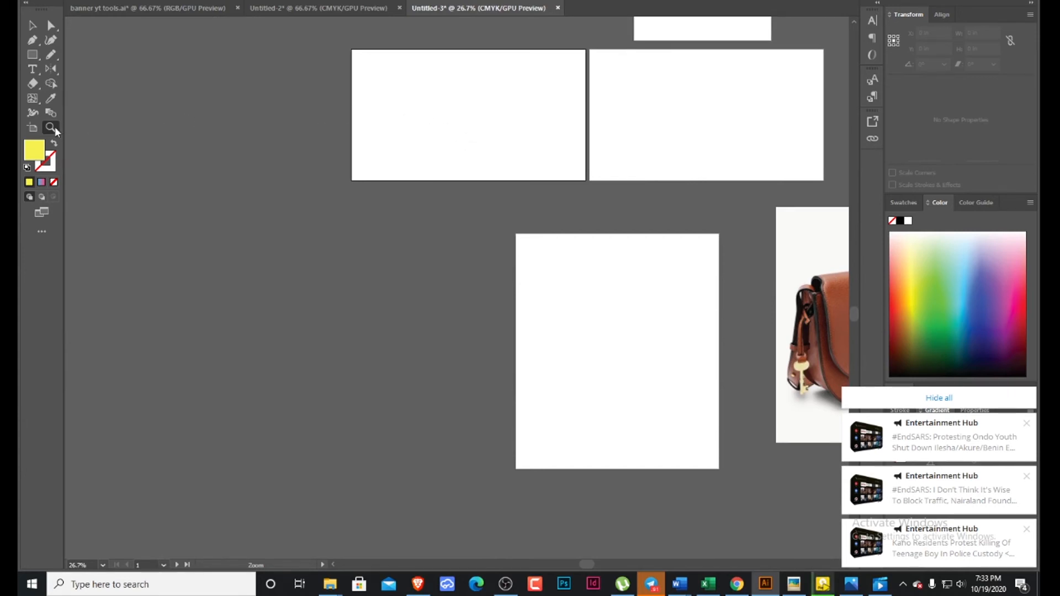
Magnify the view around the first artboard to 66.67% with the Zoom tool.
{"action": "left_click", "coordinate": [448, 108]}
{"action": "left_click", "coordinate": [454, 168]}
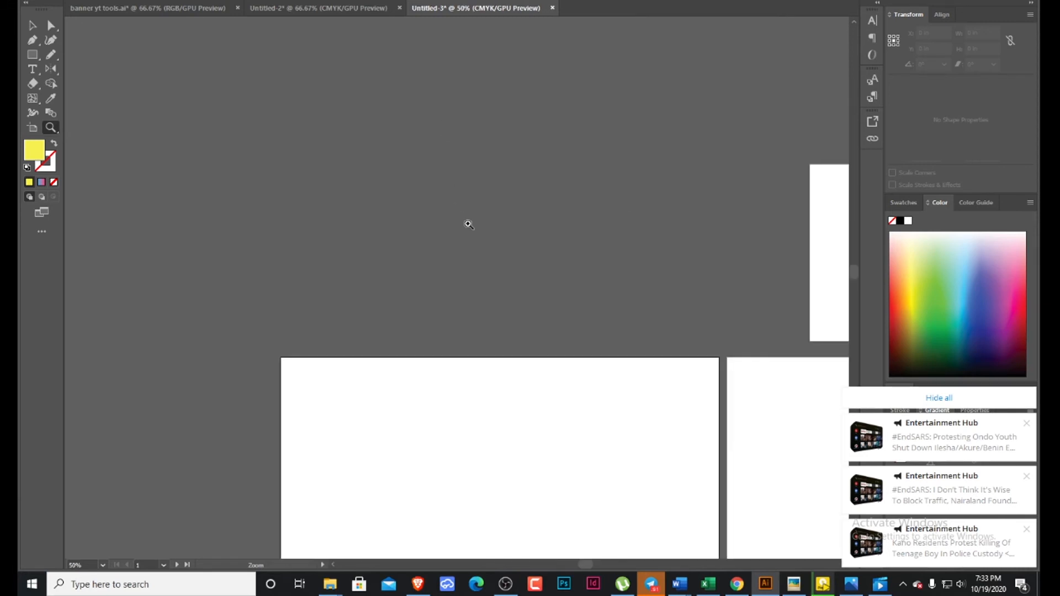
{"action": "left_click", "coordinate": [469, 224]}
{"action": "scroll", "coordinate": [523, 276], "scroll_direction": "down", "scroll_amount": 5}
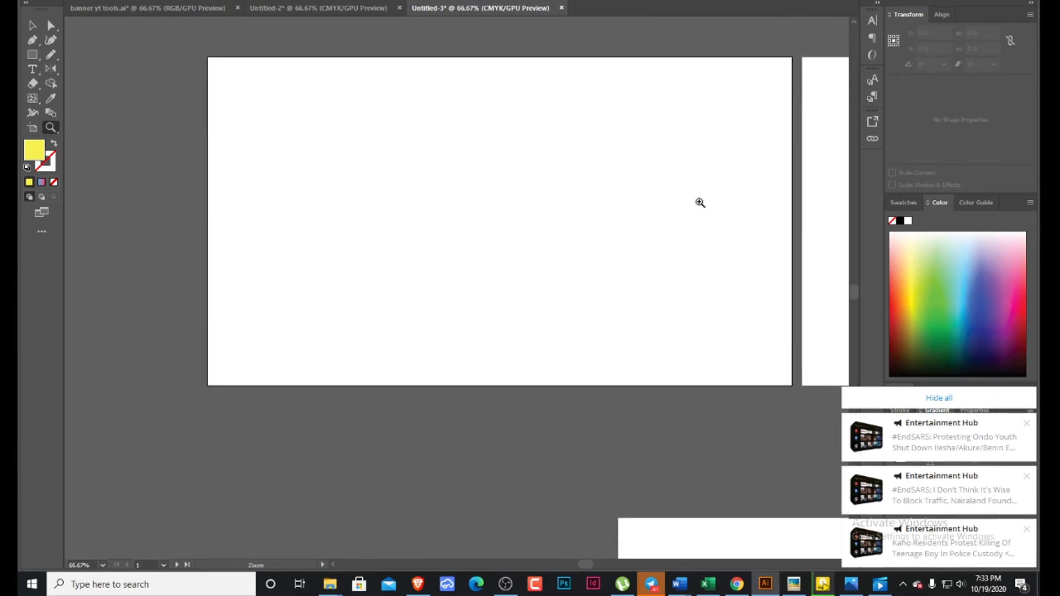
Scrub the view in and out on the first artboard with the Zoom tool, and fit the artboard to the window.
{"action": "left_click_drag", "start_coordinate": [700, 203], "coordinate": [417, 355]}
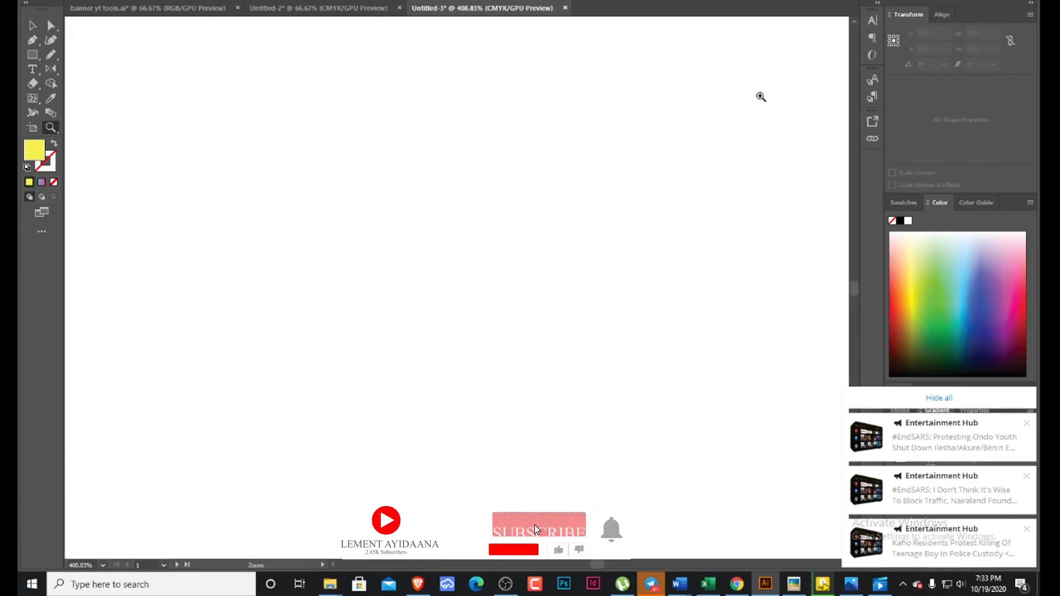
{"action": "left_click_drag", "start_coordinate": [761, 97], "coordinate": [497, 303]}
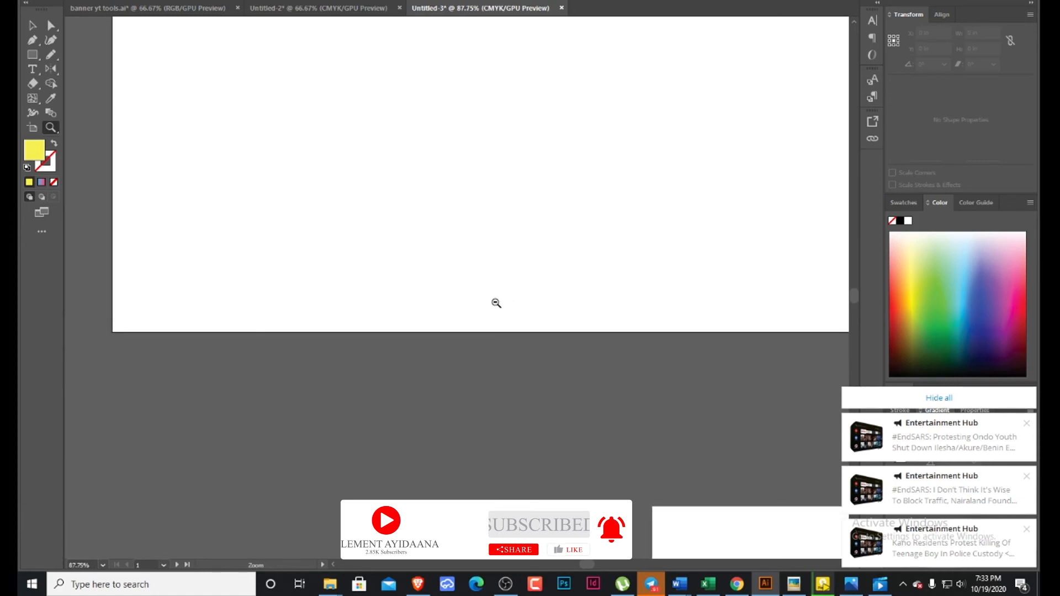
{"action": "left_click_drag", "start_coordinate": [691, 71], "coordinate": [521, 284]}
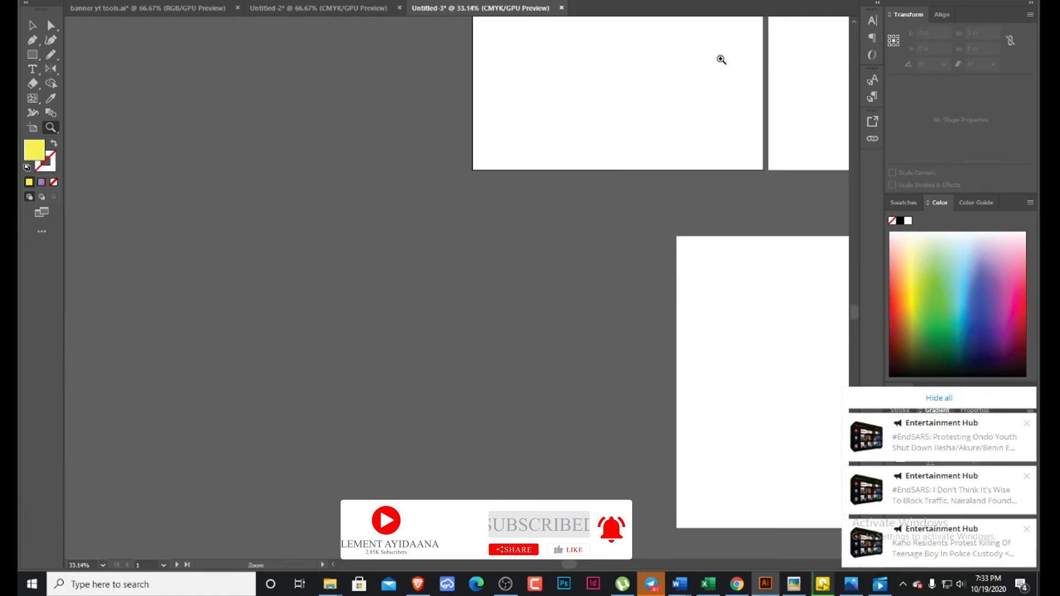
{"action": "left_click_drag", "start_coordinate": [721, 59], "coordinate": [459, 416]}
{"action": "key", "text": "ctrl+plus"}
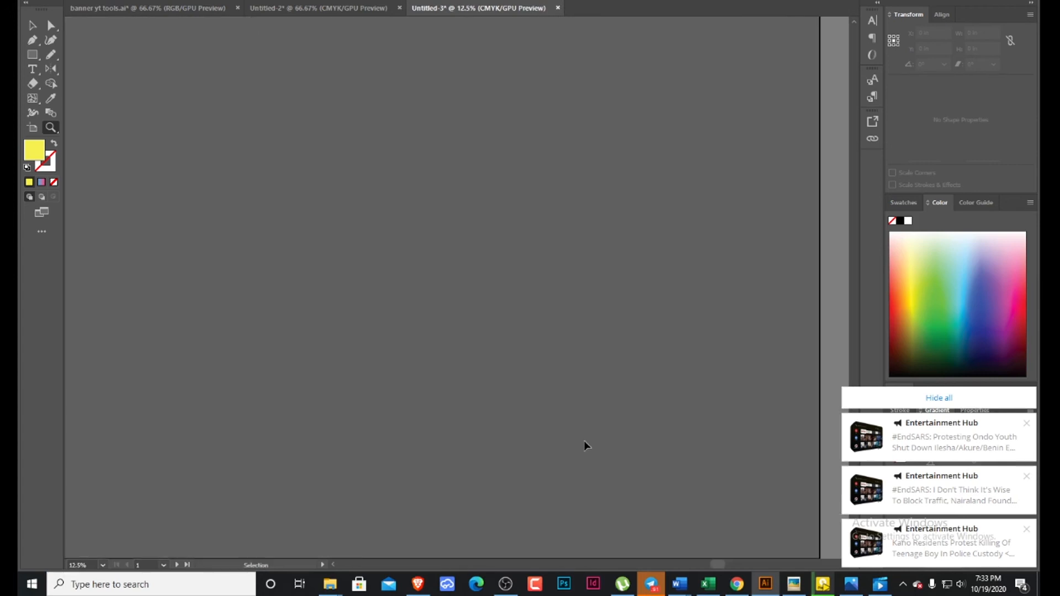
{"action": "key", "text": "ctrl+0"}
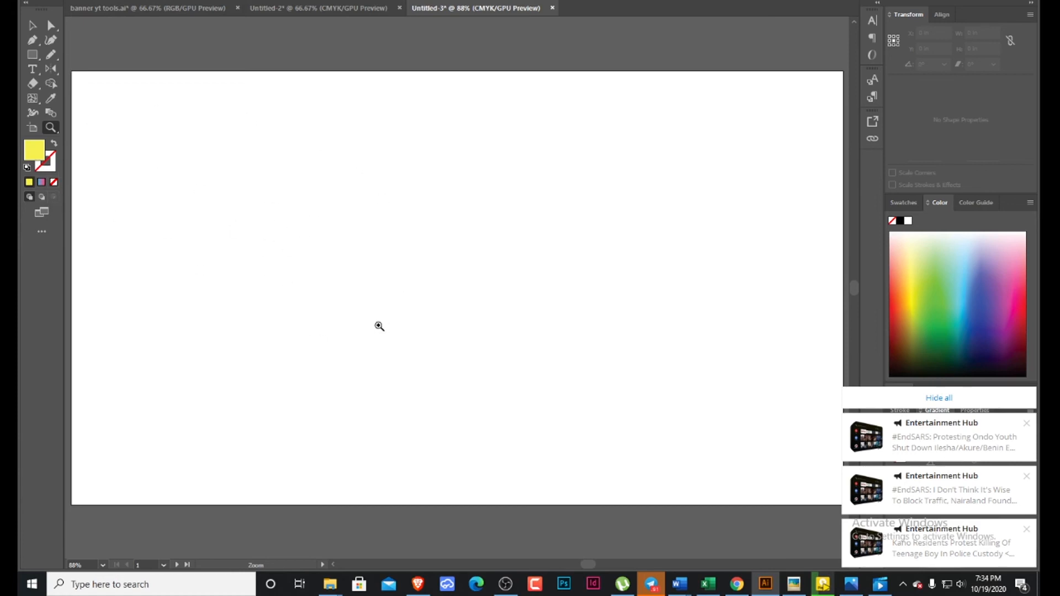
Draw a rectangle about 5.82 × 6.22 in on the first artboard and reset it to the default white fill and black stroke.
{"action": "left_click", "coordinate": [33, 55]}
{"action": "left_click_drag", "start_coordinate": [159, 81], "coordinate": [439, 381]}
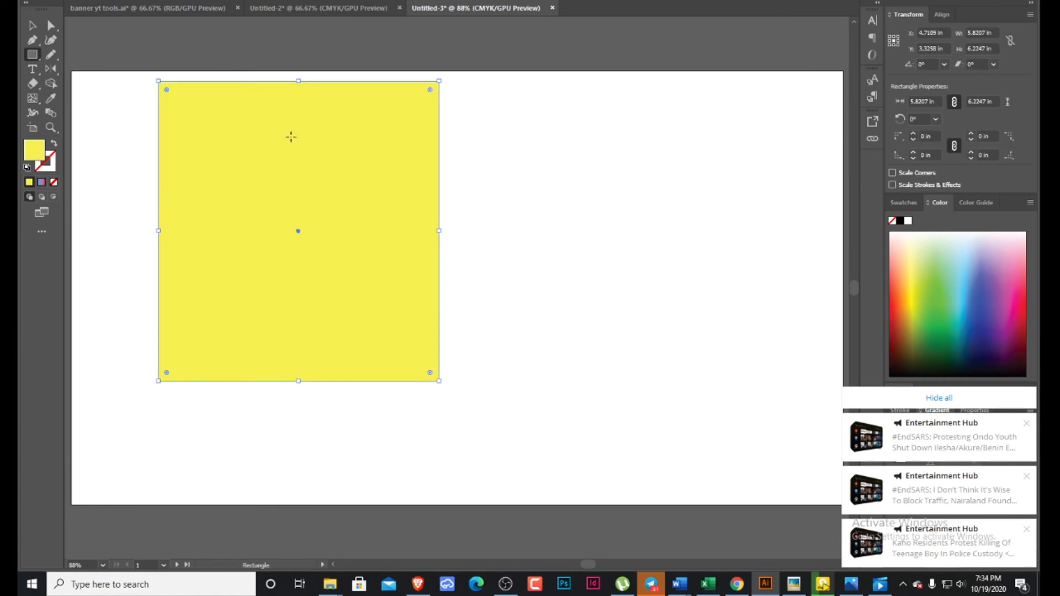
{"action": "left_click", "coordinate": [27, 168]}
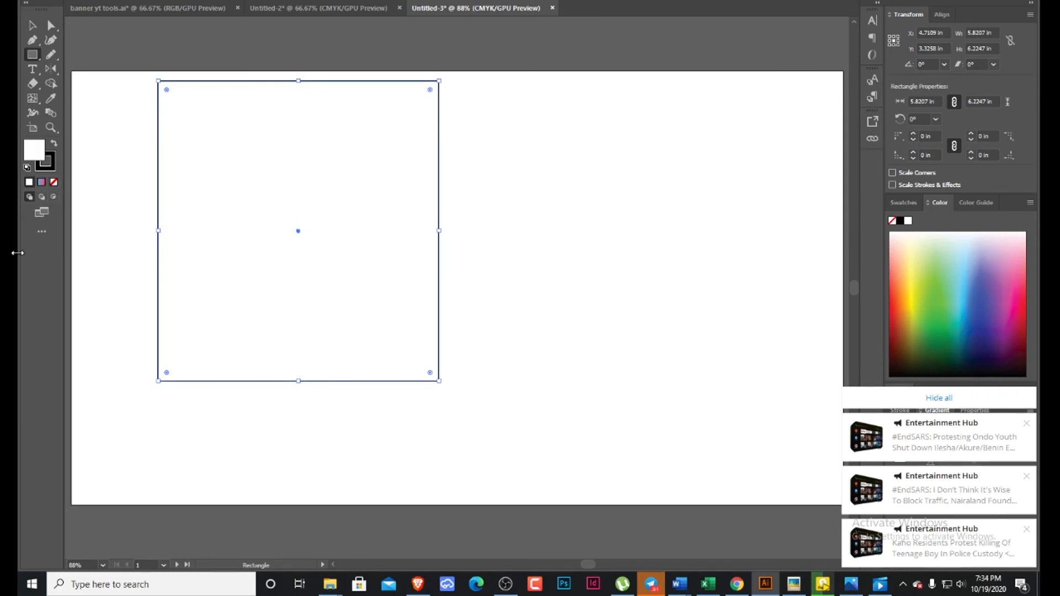
{"action": "left_click", "coordinate": [54, 159]}
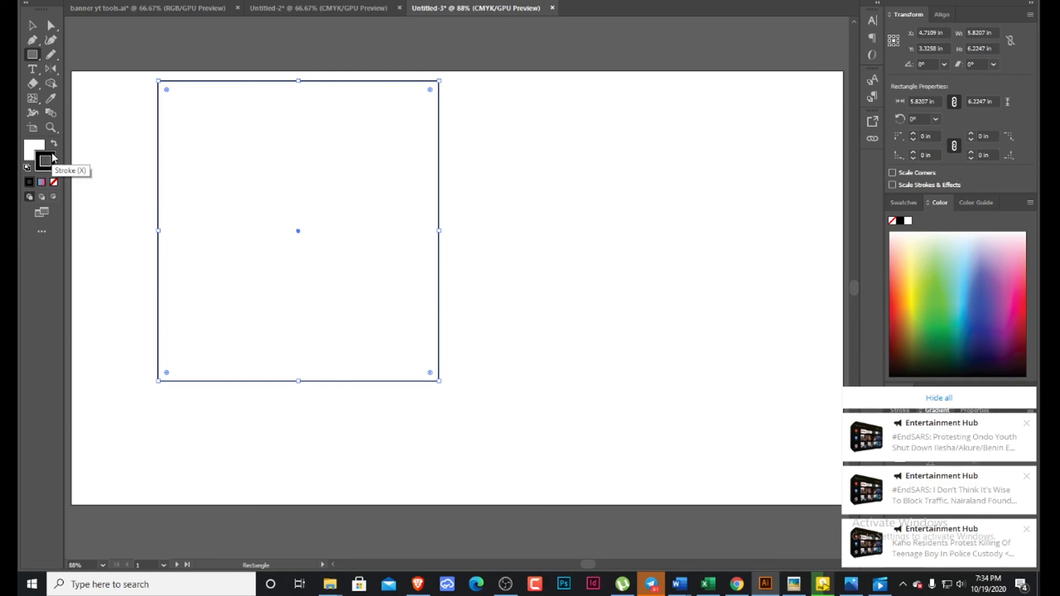
{"action": "key", "text": "x"}
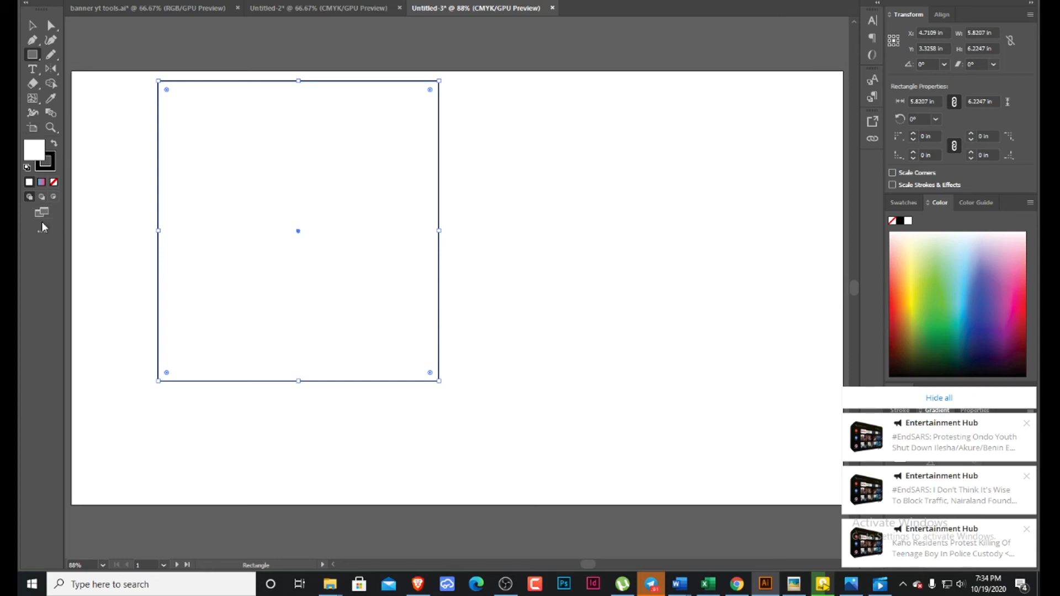
Move the rectangle about 1.57 in to the right and 0.68 in down on the artboard.
{"action": "scroll", "coordinate": [391, 63], "scroll_direction": "up", "scroll_amount": 2}
{"action": "scroll", "coordinate": [391, 113], "scroll_direction": "down", "scroll_amount": 2}
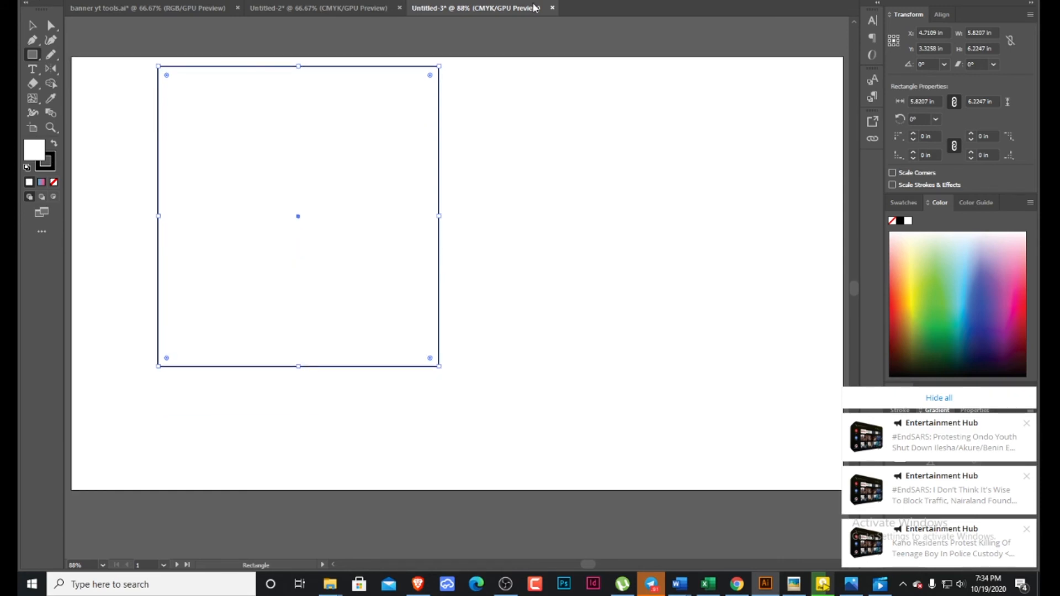
{"action": "left_click", "coordinate": [33, 26]}
{"action": "left_click_drag", "start_coordinate": [258, 70], "coordinate": [276, 151]}
{"action": "left_click_drag", "start_coordinate": [330, 216], "coordinate": [389, 168]}
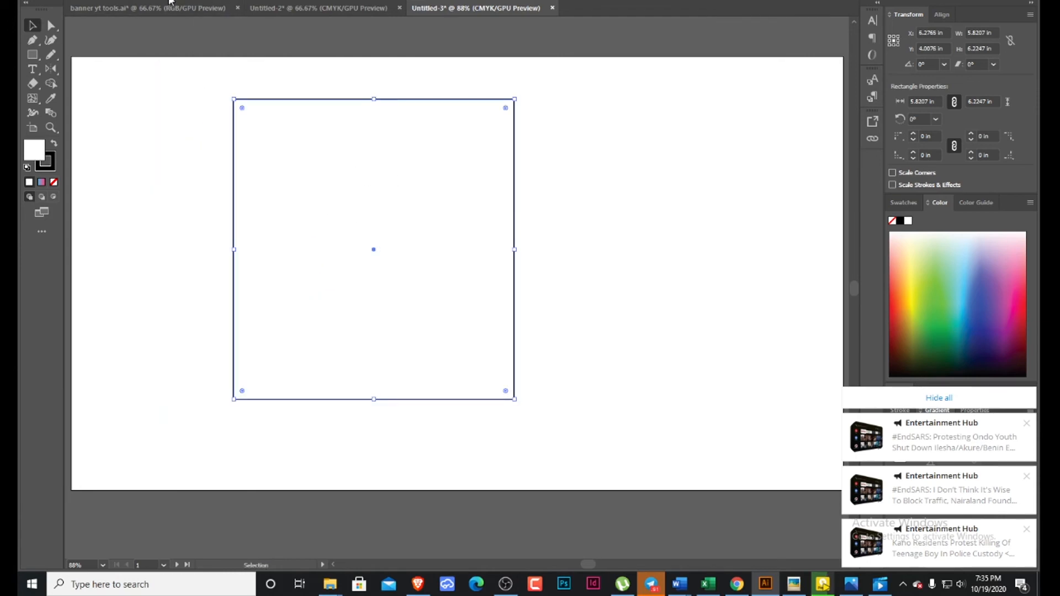
Increase the rectangle's stroke weight to a very thick border and reduce it to a moderately thick one.
{"action": "key", "text": "Up"}
{"action": "key", "text": "Up"}
{"action": "key", "text": "Up"}
{"action": "key", "text": "Up"}
{"action": "key", "text": "Up"}
{"action": "key", "text": "Up"}
{"action": "key", "text": "Up"}
{"action": "key", "text": "Up"}
{"action": "key", "text": "Up"}
{"action": "key", "text": "Up"}
{"action": "key", "text": "Up"}
{"action": "key", "text": "Up"}
{"action": "key", "text": "Up"}
{"action": "key", "text": "Up"}
{"action": "key", "text": "Up"}
{"action": "key", "text": "Up"}
{"action": "key", "text": "Up"}
{"action": "key", "text": "Up"}
{"action": "key", "text": "Up"}
{"action": "key", "text": "Up"}
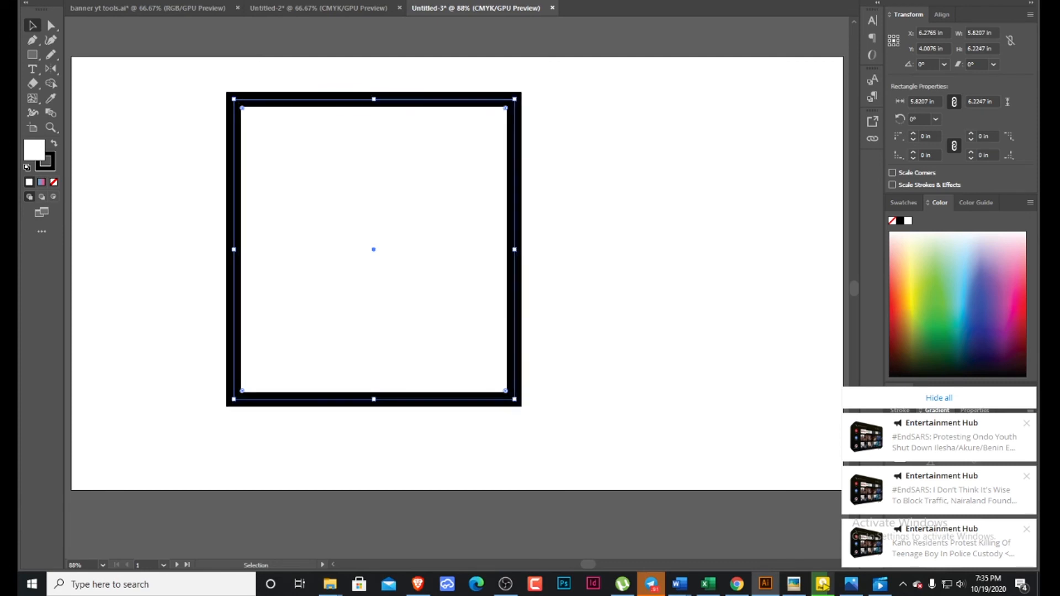
{"action": "key", "text": "Up"}
{"action": "key", "text": "Up"}
{"action": "key", "text": "Up"}
{"action": "key", "text": "Up"}
{"action": "key", "text": "Up"}
{"action": "key", "text": "Up"}
{"action": "key", "text": "Up"}
{"action": "key", "text": "Up"}
{"action": "key", "text": "Up"}
{"action": "key", "text": "Up"}
{"action": "key", "text": "Up"}
{"action": "key", "text": "Up"}
{"action": "key", "text": "Up"}
{"action": "key", "text": "Up"}
{"action": "key", "text": "Up"}
{"action": "key", "text": "Up"}
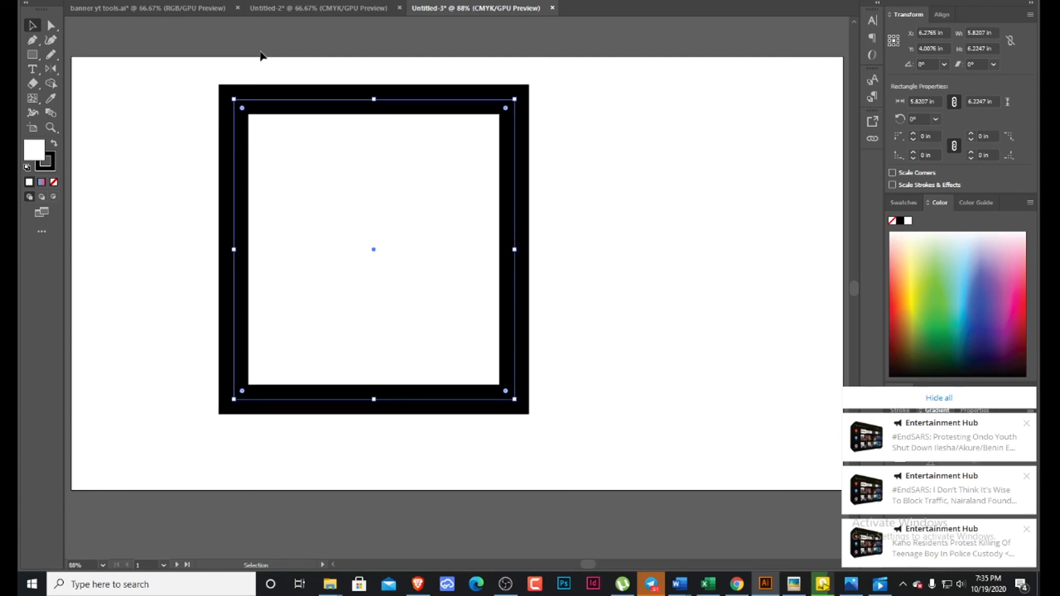
{"action": "key", "text": "Down"}
{"action": "key", "text": "Down"}
{"action": "key", "text": "Down"}
{"action": "key", "text": "Down"}
{"action": "key", "text": "Down"}
{"action": "key", "text": "Down"}
{"action": "key", "text": "Down"}
{"action": "key", "text": "Down"}
{"action": "key", "text": "Down"}
{"action": "key", "text": "Down"}
{"action": "key", "text": "Down"}
{"action": "key", "text": "Down"}
{"action": "key", "text": "Down"}
{"action": "key", "text": "Down"}
{"action": "key", "text": "Down"}
{"action": "key", "text": "Down"}
{"action": "key", "text": "Down"}
{"action": "key", "text": "Down"}
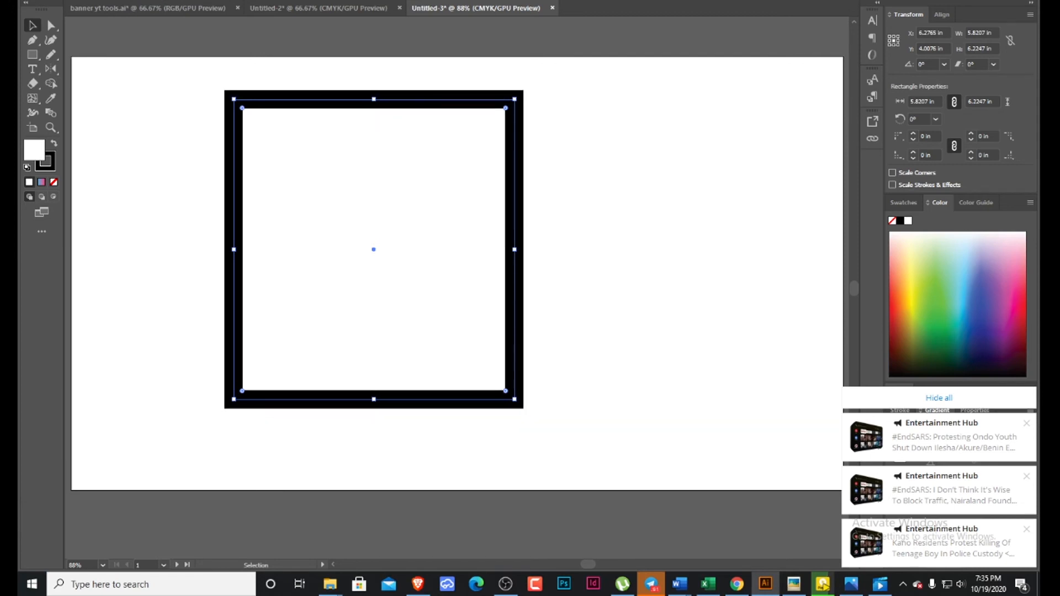
Try the lens-shaped variable width profile on the rectangle's stroke, and apply the wedge-shaped profile instead.
{"action": "left_click", "coordinate": [261, 0]}
{"action": "left_click", "coordinate": [233, 28]}
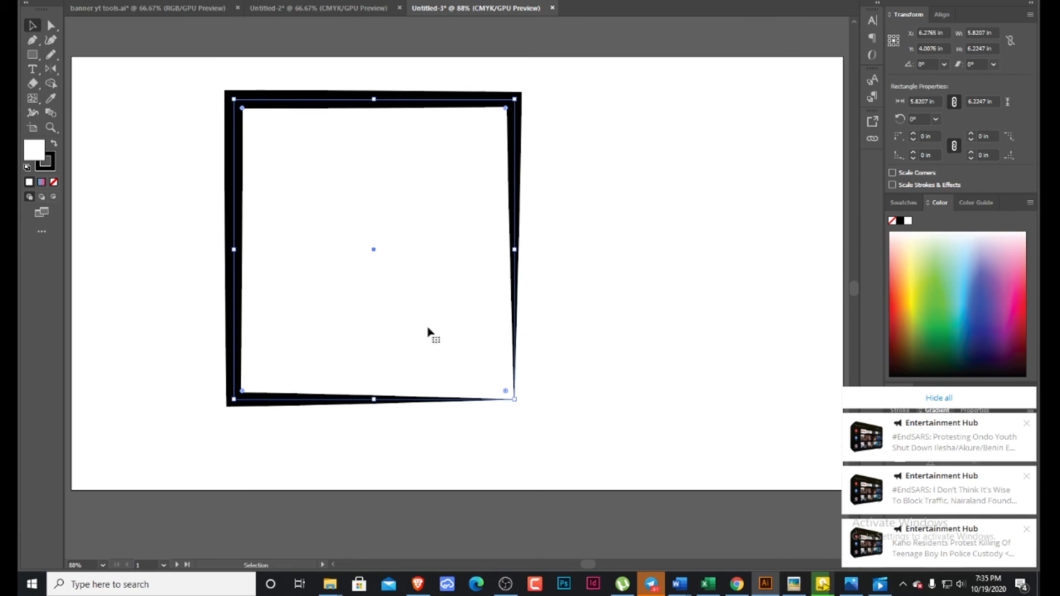
{"action": "left_click", "coordinate": [271, 1]}
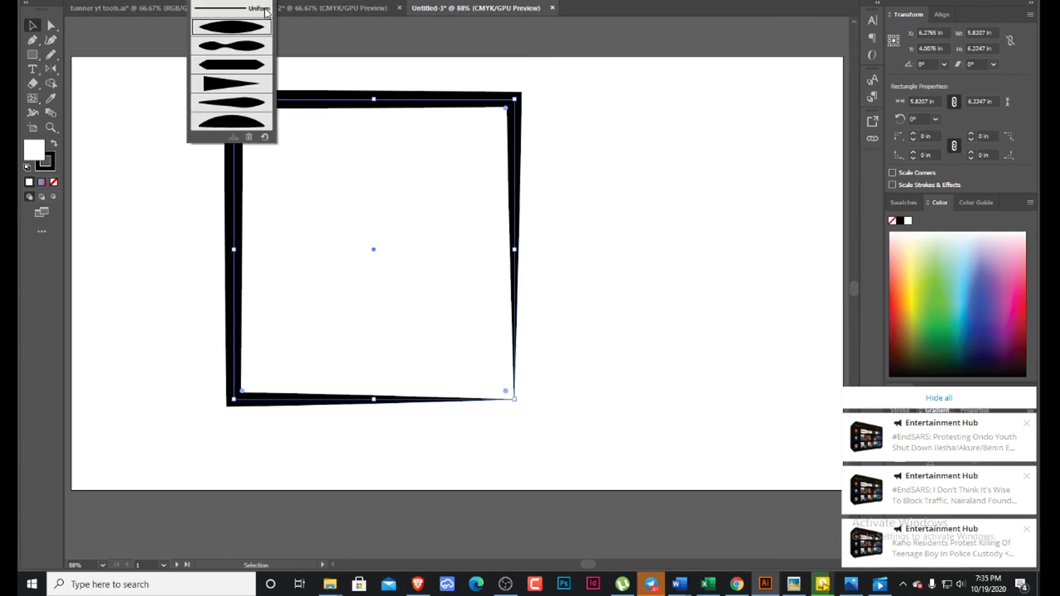
{"action": "left_click", "coordinate": [240, 88]}
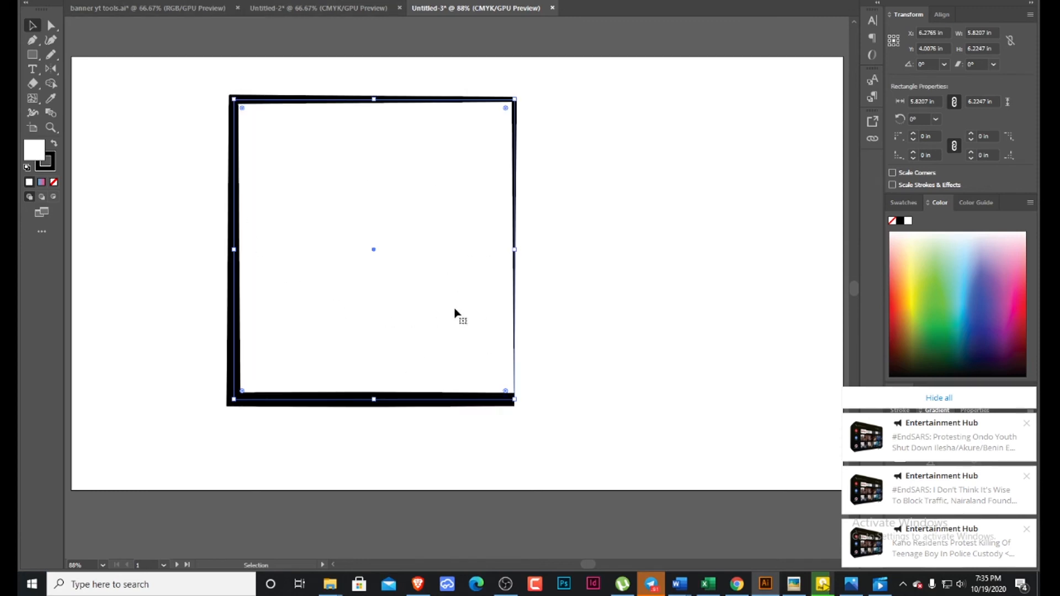
Apply the rough charcoal-like art brush to the rectangle's stroke and increase the stroke weight.
{"action": "left_click", "coordinate": [342, 1]}
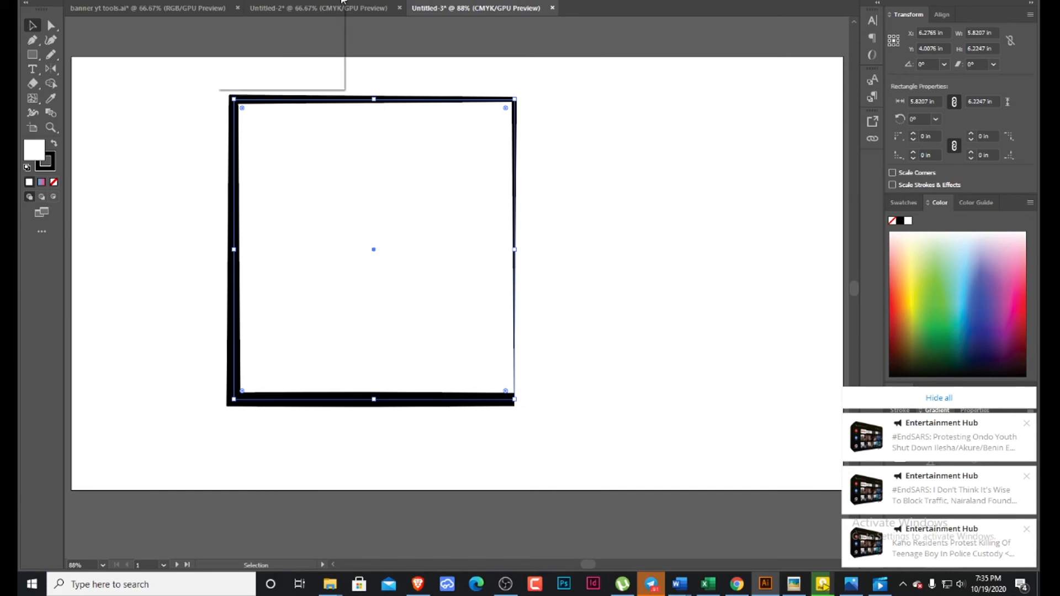
{"action": "left_click", "coordinate": [309, 72]}
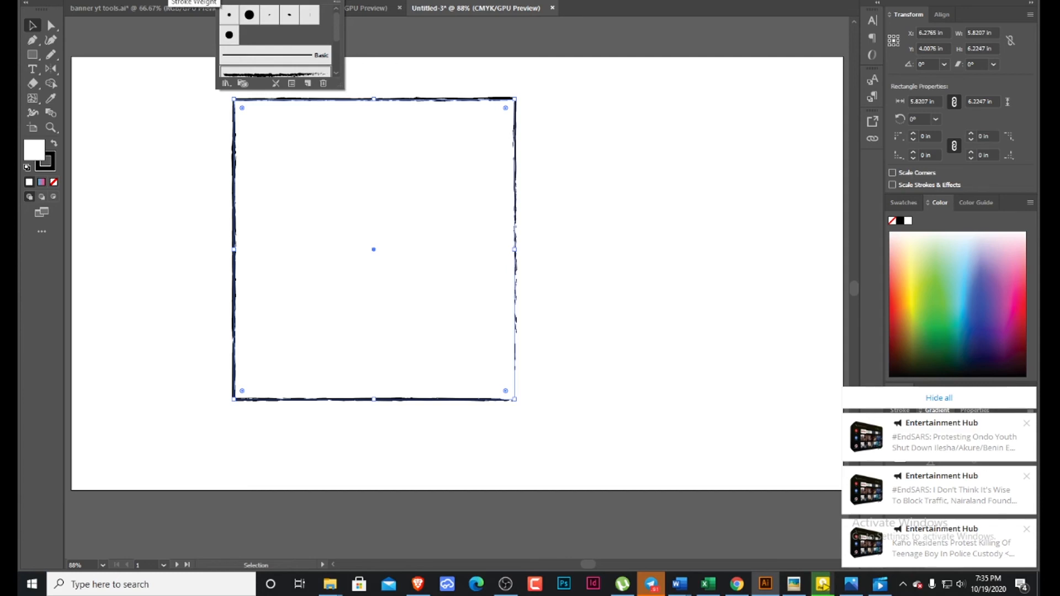
{"action": "left_click", "coordinate": [160, 0]}
{"action": "left_click", "coordinate": [159, 1]}
{"action": "left_click", "coordinate": [159, 1]}
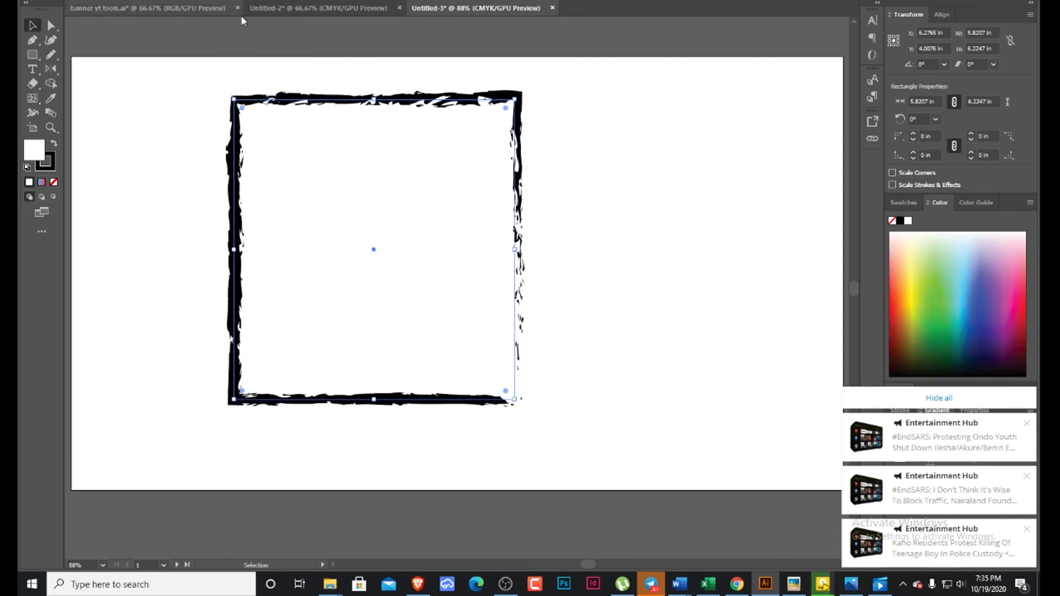
Lower the rectangle's opacity so its brushed border fades to gray, and deselect it.
{"action": "left_click", "coordinate": [415, 1]}
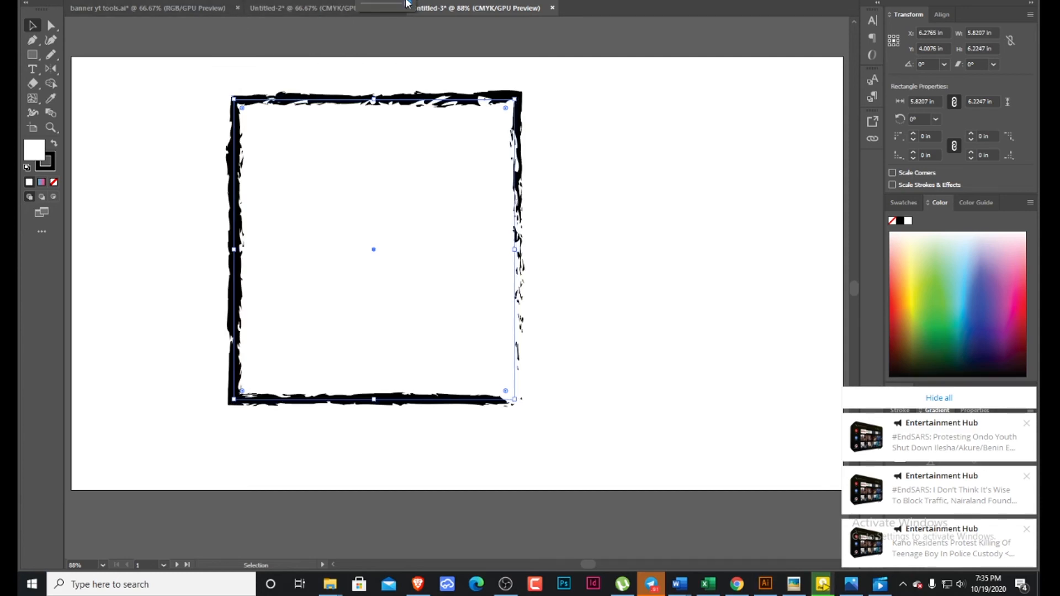
{"action": "left_click", "coordinate": [394, 5]}
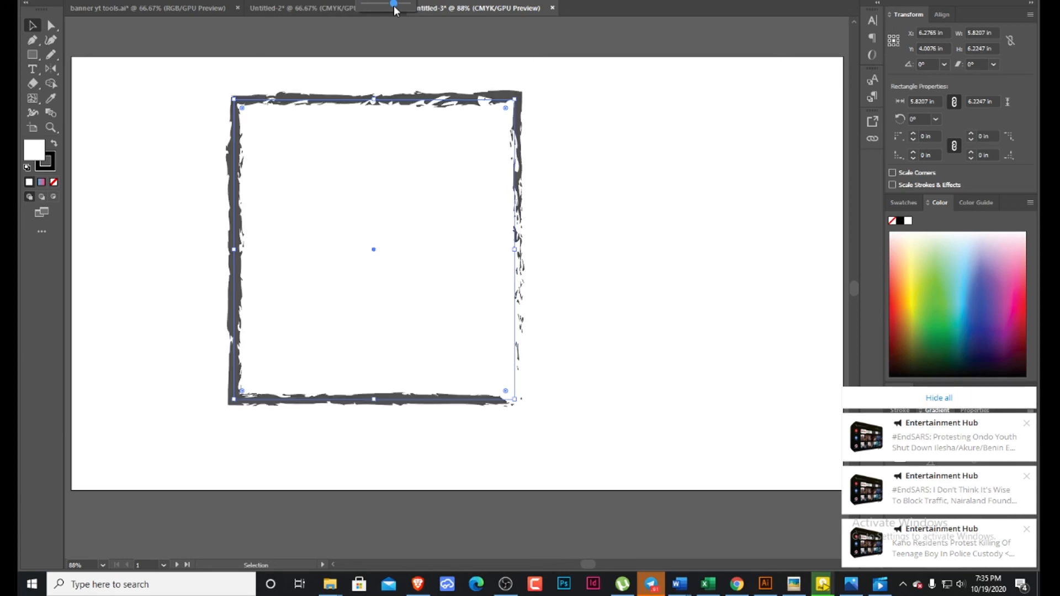
{"action": "mouse_move", "coordinate": [398, 5]}
{"action": "left_mouse_down"}
{"action": "mouse_move", "coordinate": [421, 5]}
{"action": "mouse_move", "coordinate": [375, 11]}
{"action": "left_mouse_up"}
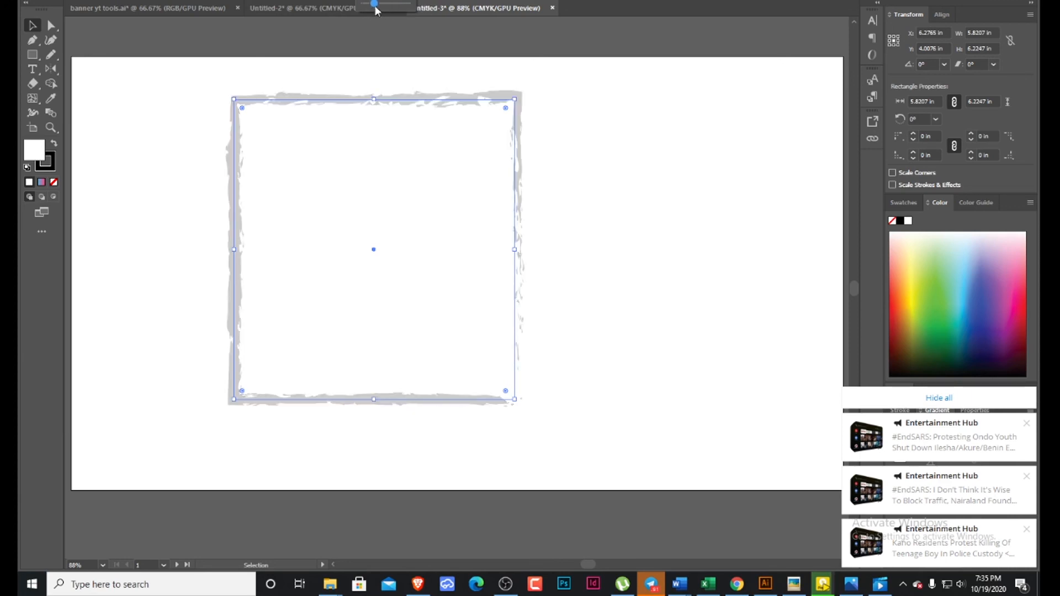
{"action": "left_click", "coordinate": [560, 158]}
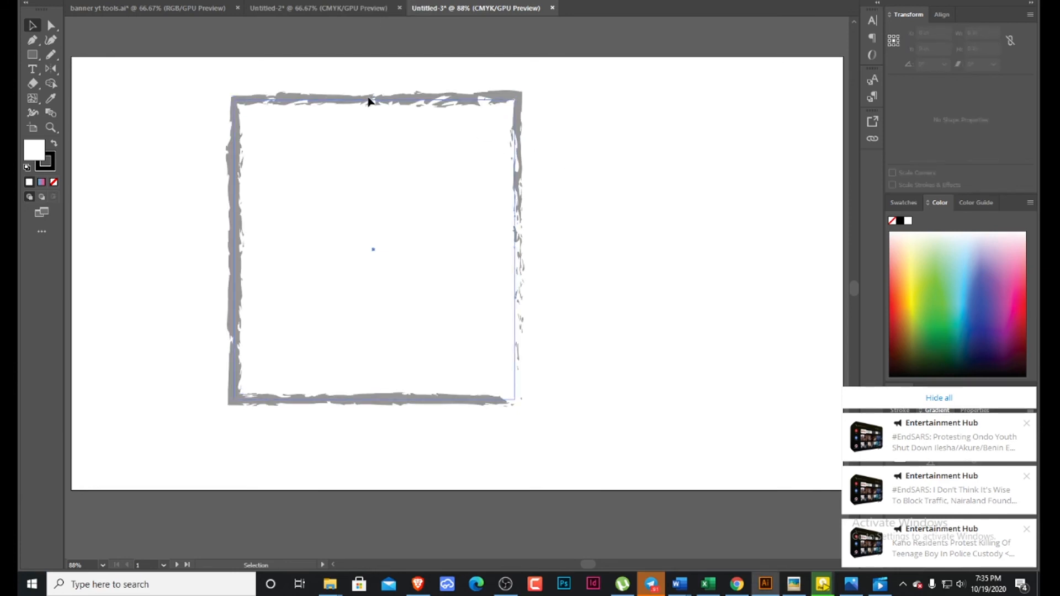
Resize the rectangle to about 3.71 × 4.43 in and raise its opacity until the brushed border is solid black.
{"action": "left_click_drag", "start_coordinate": [369, 101], "coordinate": [374, 128]}
{"action": "left_click_drag", "start_coordinate": [520, 127], "coordinate": [418, 213]}
{"action": "left_click", "coordinate": [412, 0]}
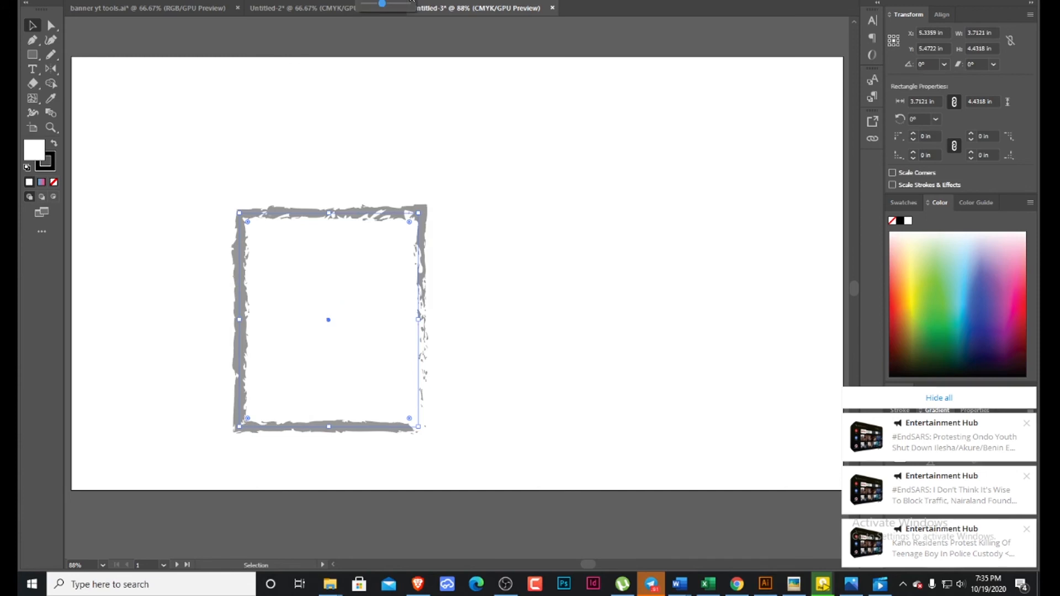
{"action": "left_click_drag", "start_coordinate": [389, 6], "coordinate": [409, 4]}
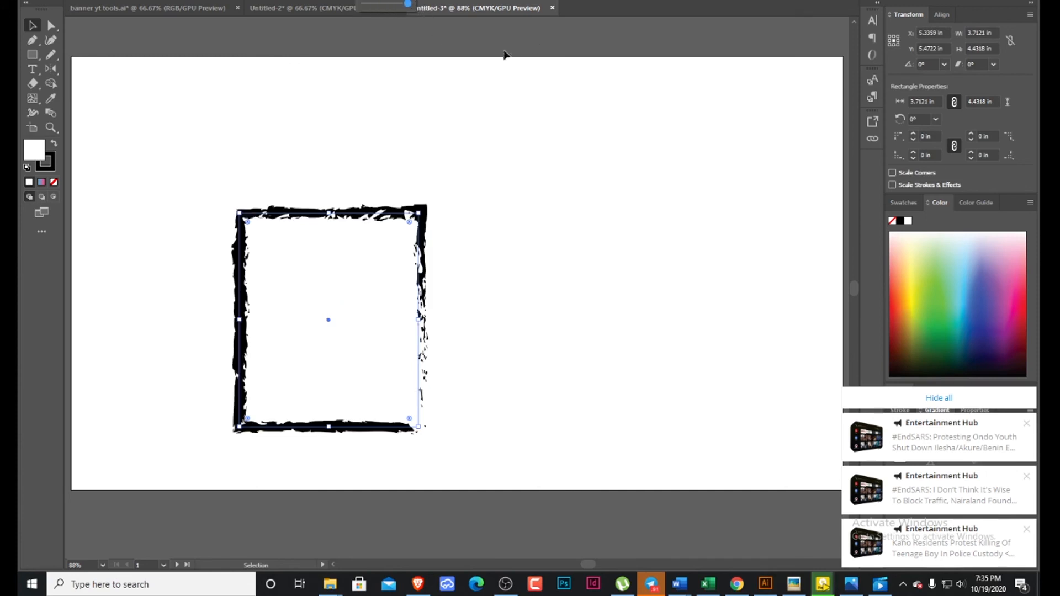
{"action": "left_click", "coordinate": [363, 255]}
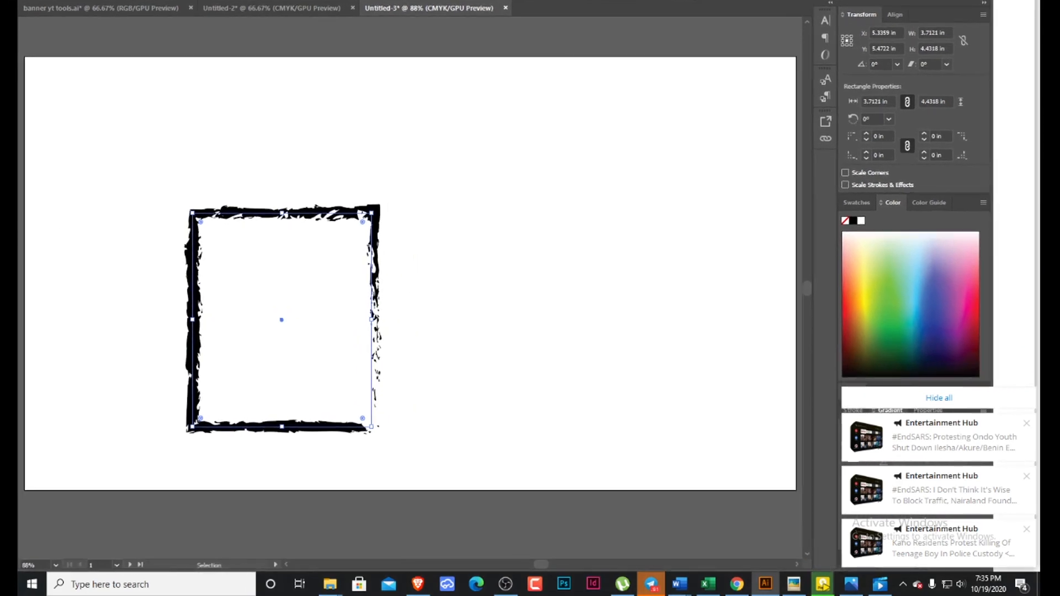
Center the rectangle horizontally on the artboard.
{"action": "left_click_drag", "start_coordinate": [733, 2], "coordinate": [770, 0]}
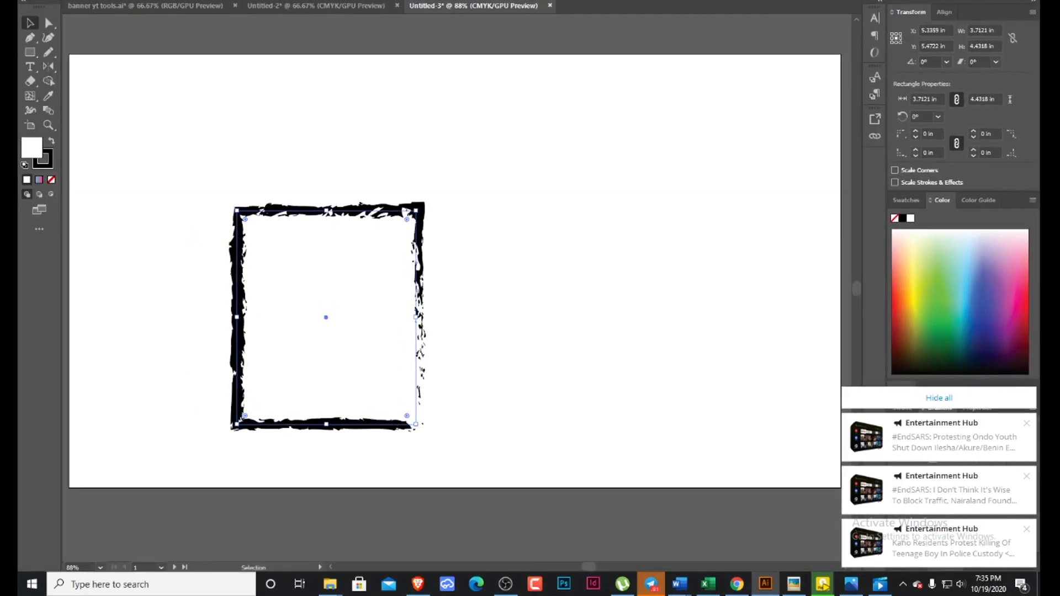
{"action": "left_click", "coordinate": [574, 0]}
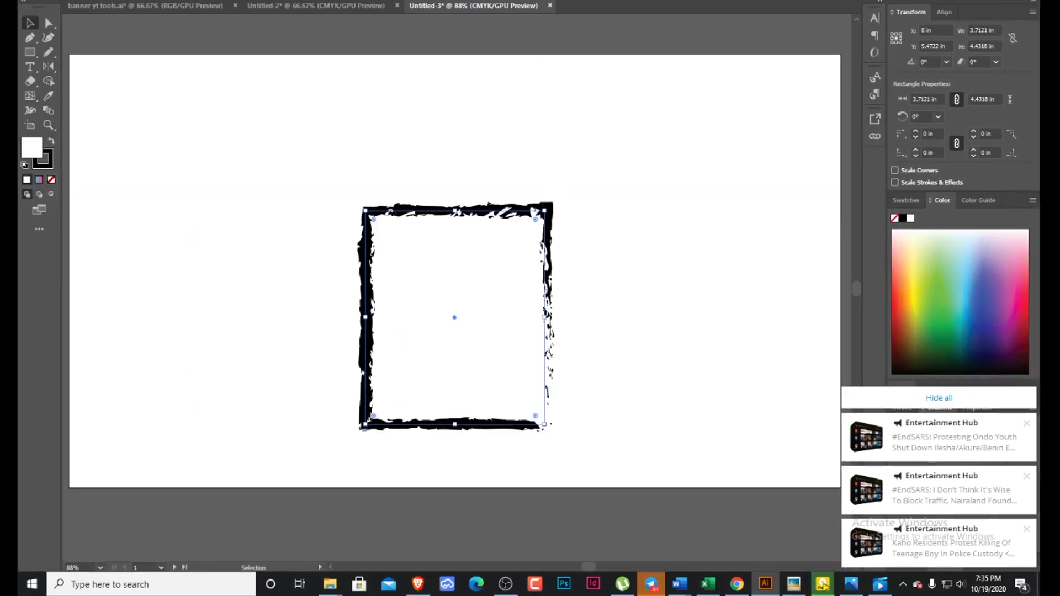
Move the rectangle toward the artboard's upper-left area, and center it on the artboard both horizontally and vertically.
{"action": "left_click_drag", "start_coordinate": [485, 248], "coordinate": [247, 189]}
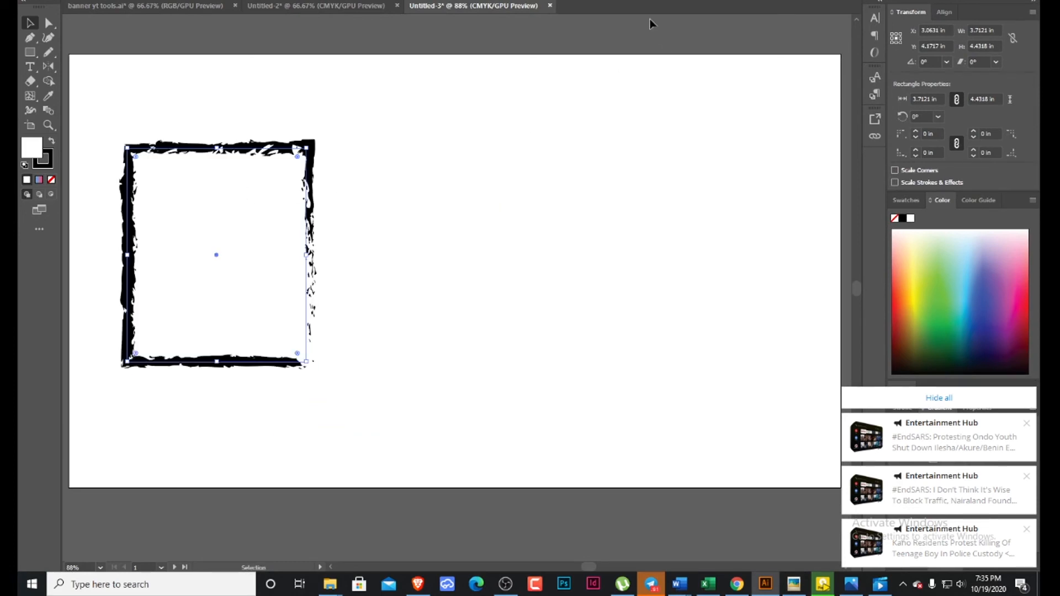
{"action": "left_click", "coordinate": [554, 0]}
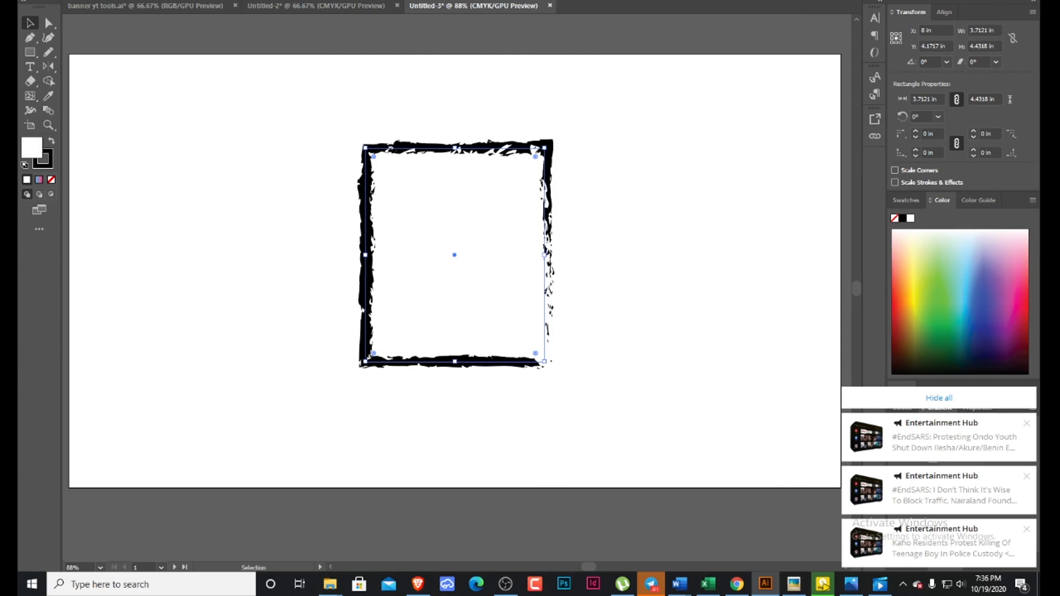
{"action": "left_click", "coordinate": [597, 0]}
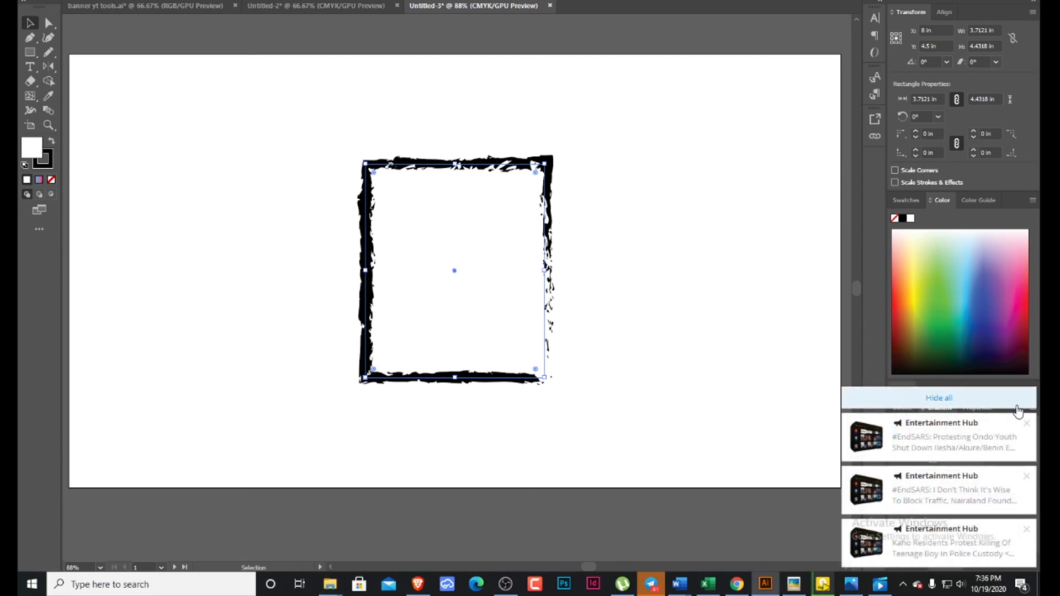
Dismiss all the desktop notifications and display the color swatches.
{"action": "left_click", "coordinate": [1026, 426]}
{"action": "left_click", "coordinate": [972, 403]}
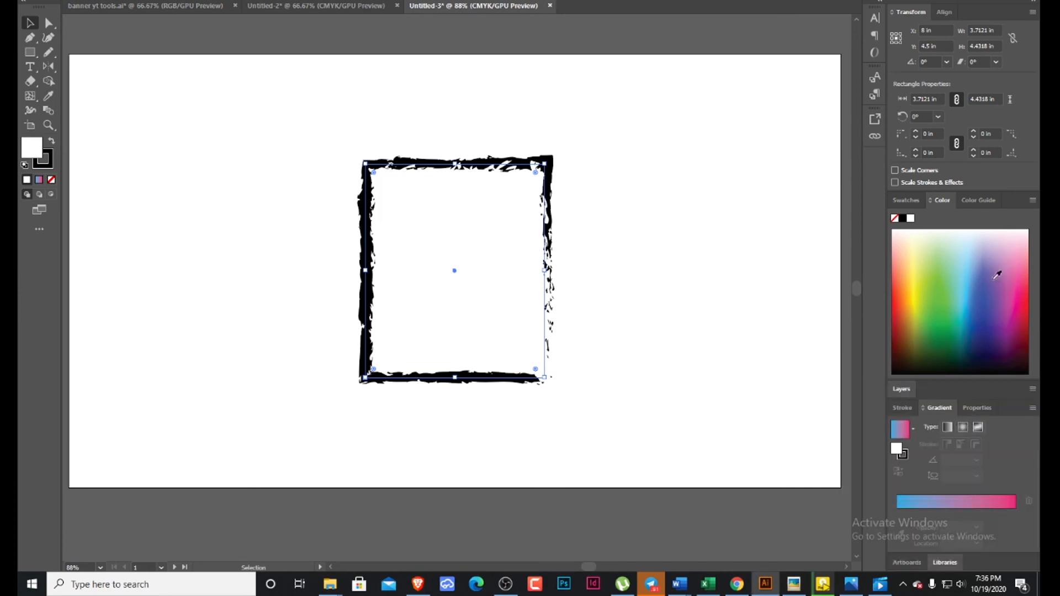
{"action": "left_click", "coordinate": [917, 198]}
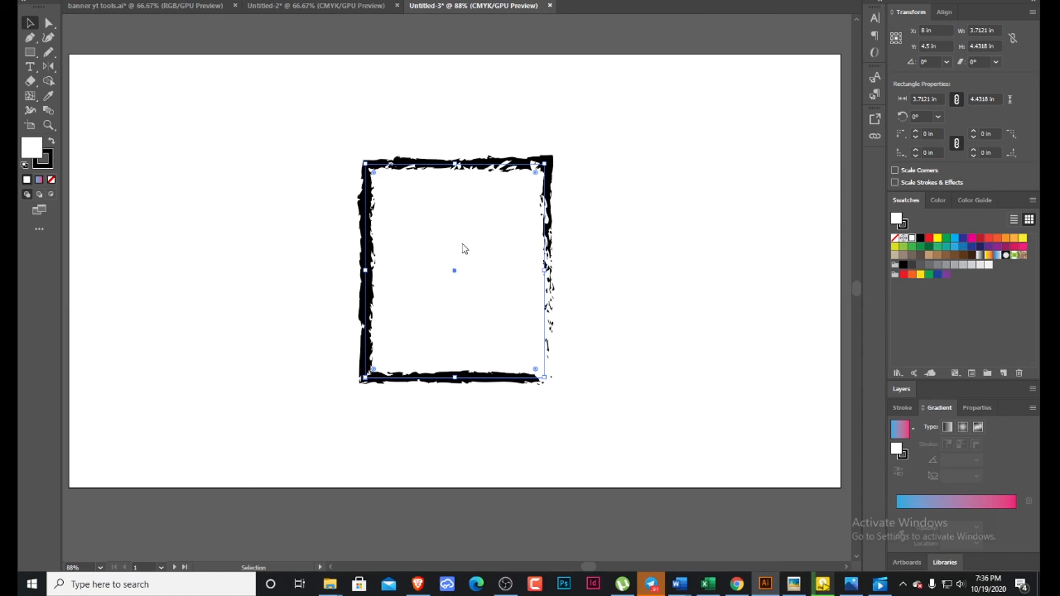
Try various fill colors from the color spectrum on the rectangle, such as lavender, olive and green, ending with magenta.
{"action": "left_click", "coordinate": [935, 200]}
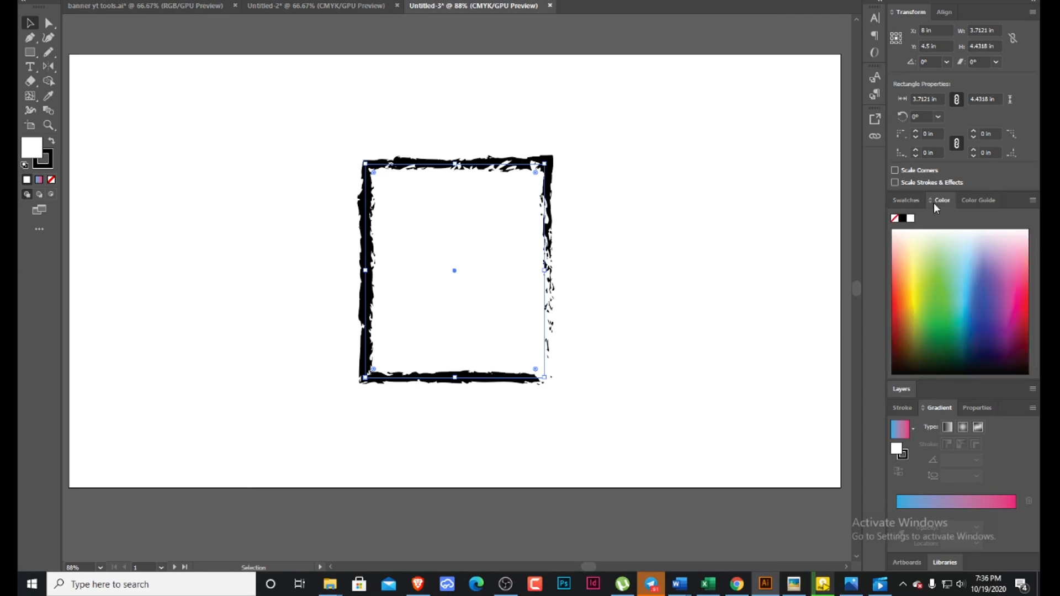
{"action": "left_click", "coordinate": [987, 250]}
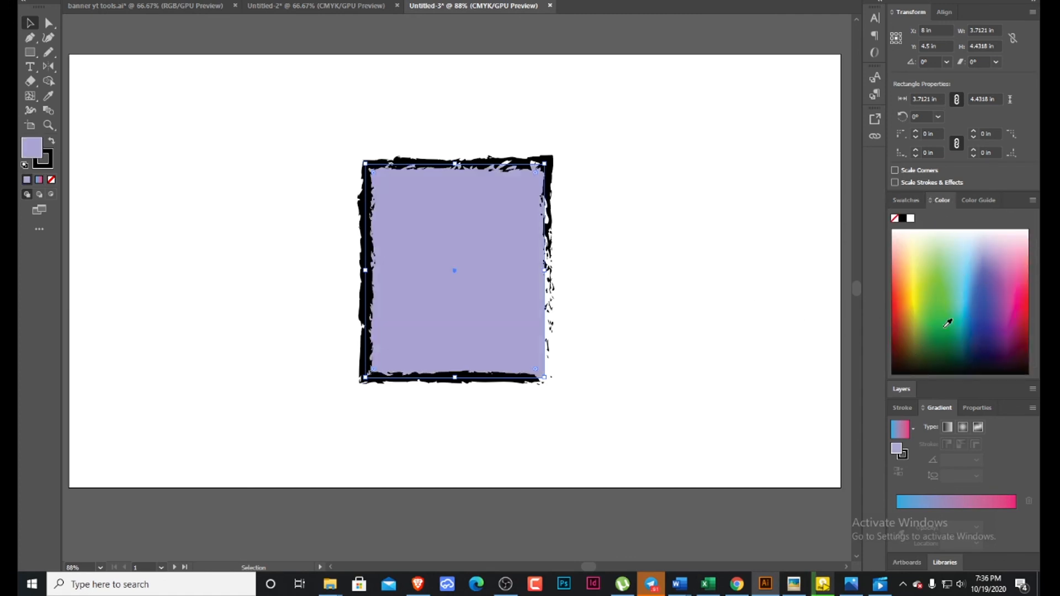
{"action": "left_click", "coordinate": [993, 325]}
{"action": "left_click", "coordinate": [938, 357]}
{"action": "left_click", "coordinate": [904, 284]}
{"action": "left_click", "coordinate": [968, 329]}
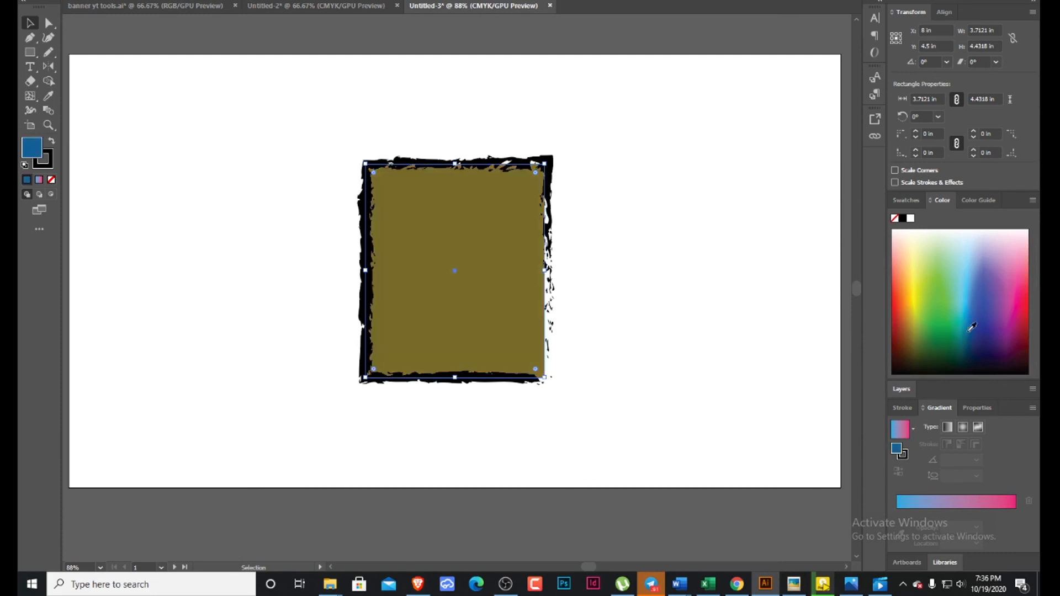
{"action": "left_click", "coordinate": [928, 329]}
{"action": "left_click", "coordinate": [919, 284]}
{"action": "left_click", "coordinate": [964, 284]}
{"action": "left_click", "coordinate": [940, 337]}
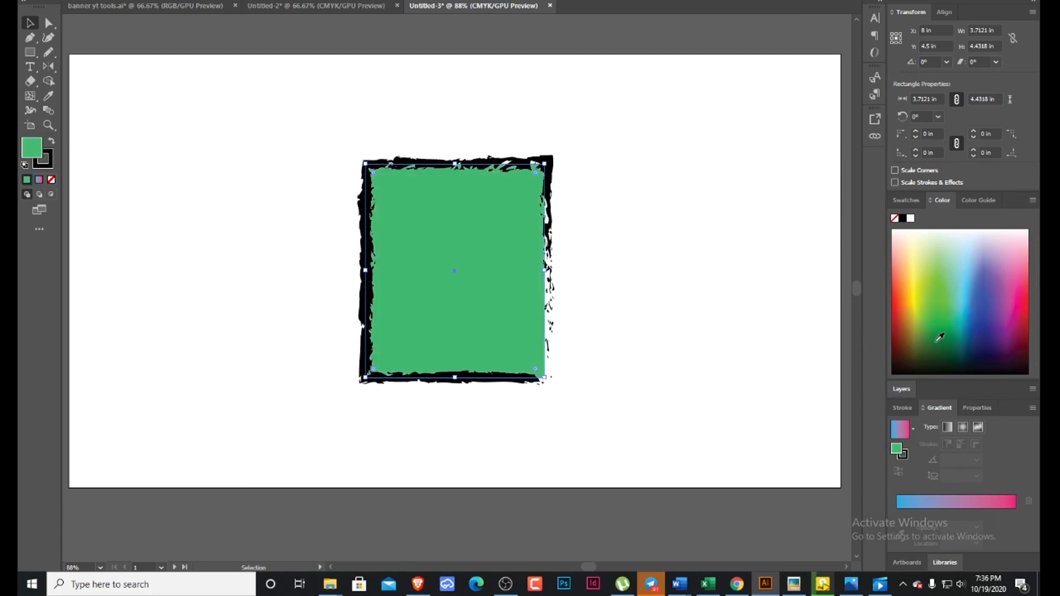
{"action": "left_click", "coordinate": [939, 351]}
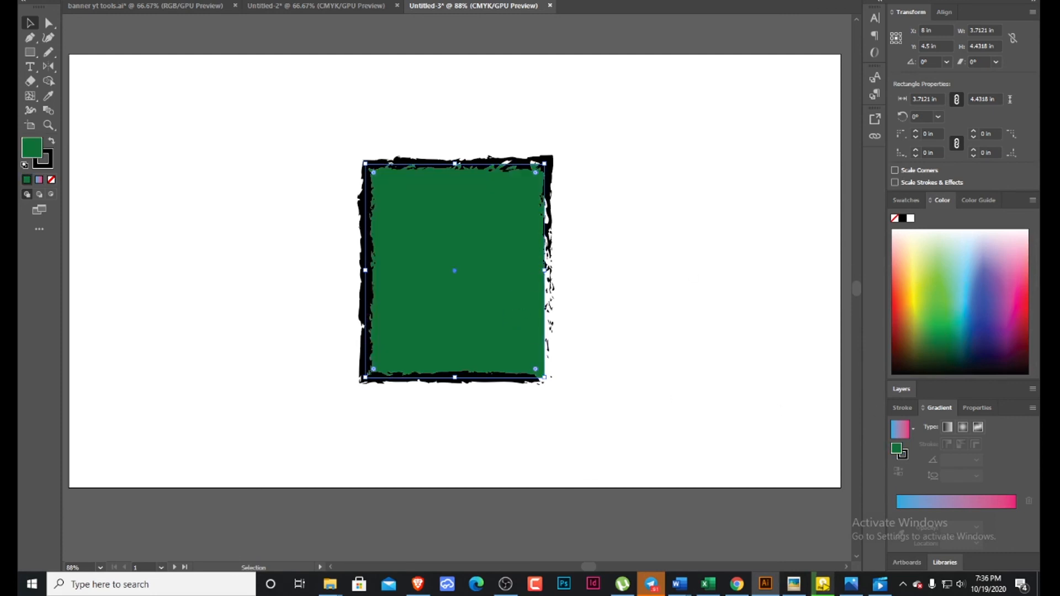
{"action": "left_click", "coordinate": [997, 360]}
{"action": "left_click", "coordinate": [1014, 344]}
{"action": "left_click", "coordinate": [1020, 309]}
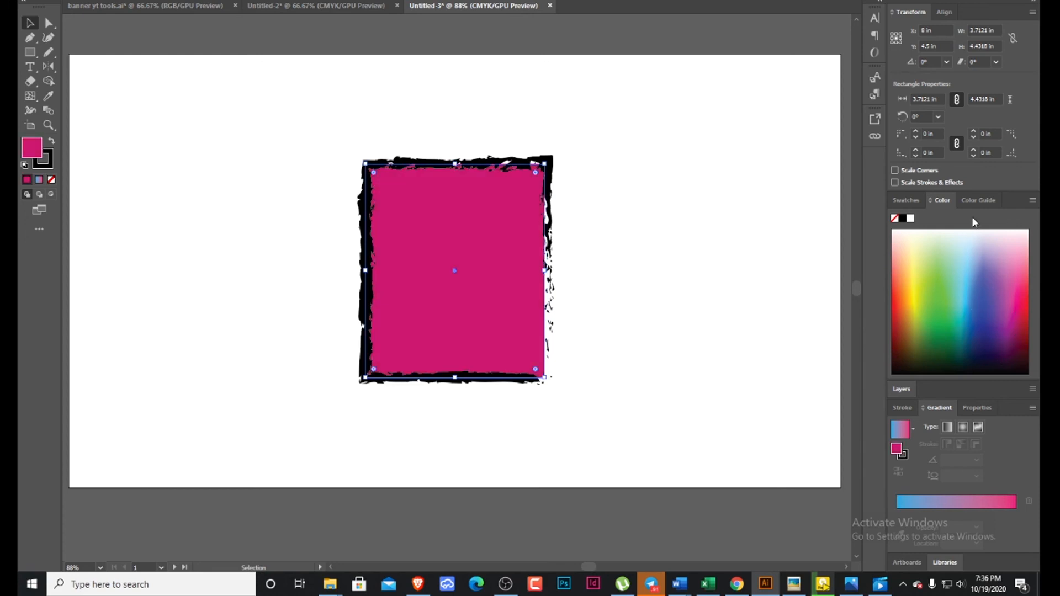
Fill the rectangle with the bright green from the color guide's harmony colors.
{"action": "left_click", "coordinate": [976, 203]}
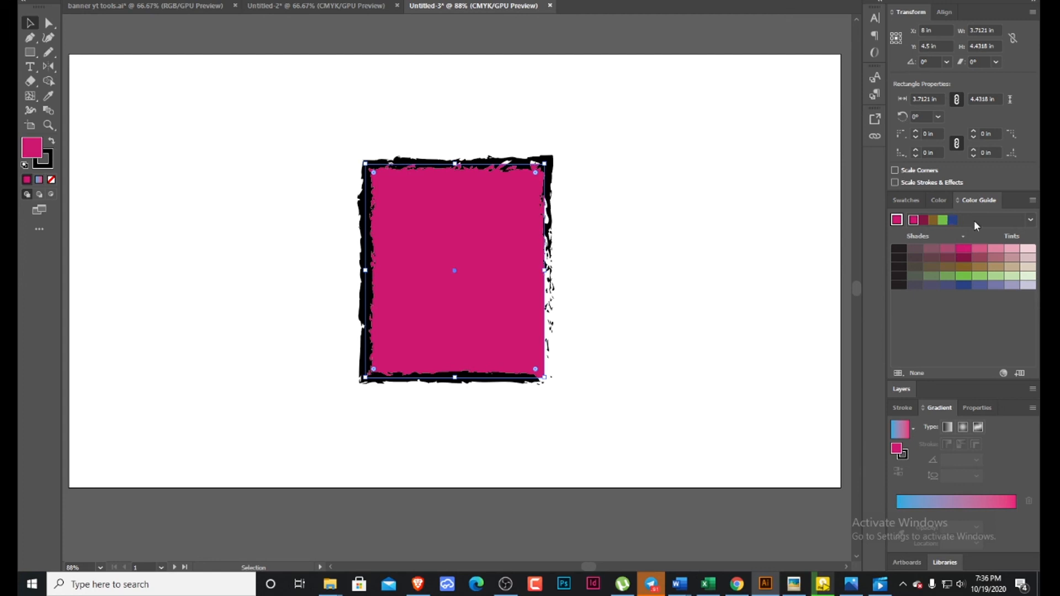
{"action": "left_click", "coordinate": [942, 221]}
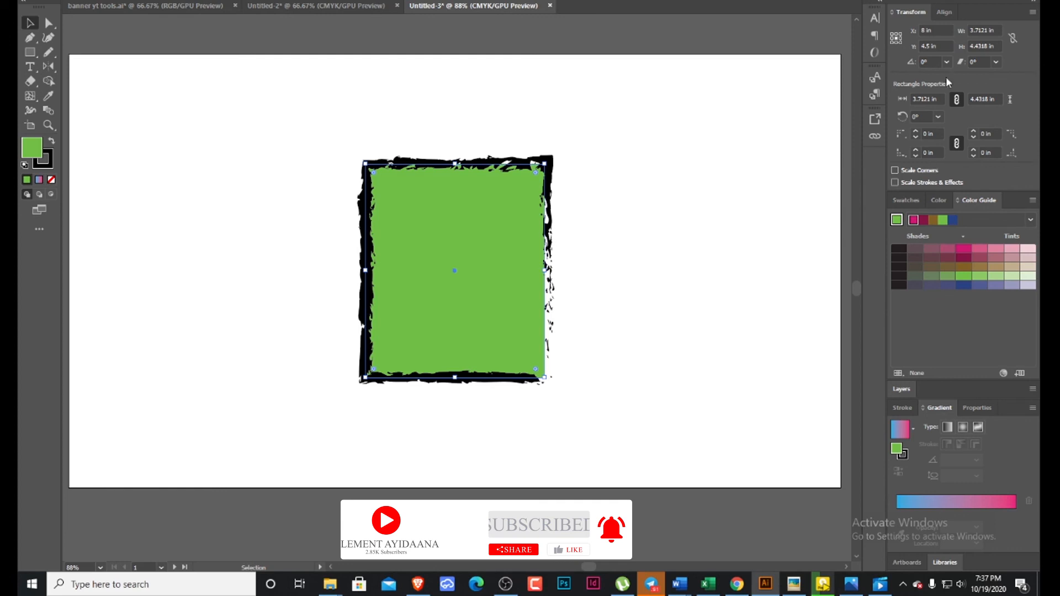
Display the alignment options and look through the rectangle's properties, from Transform and Appearance to the Quick Actions.
{"action": "left_click", "coordinate": [946, 12]}
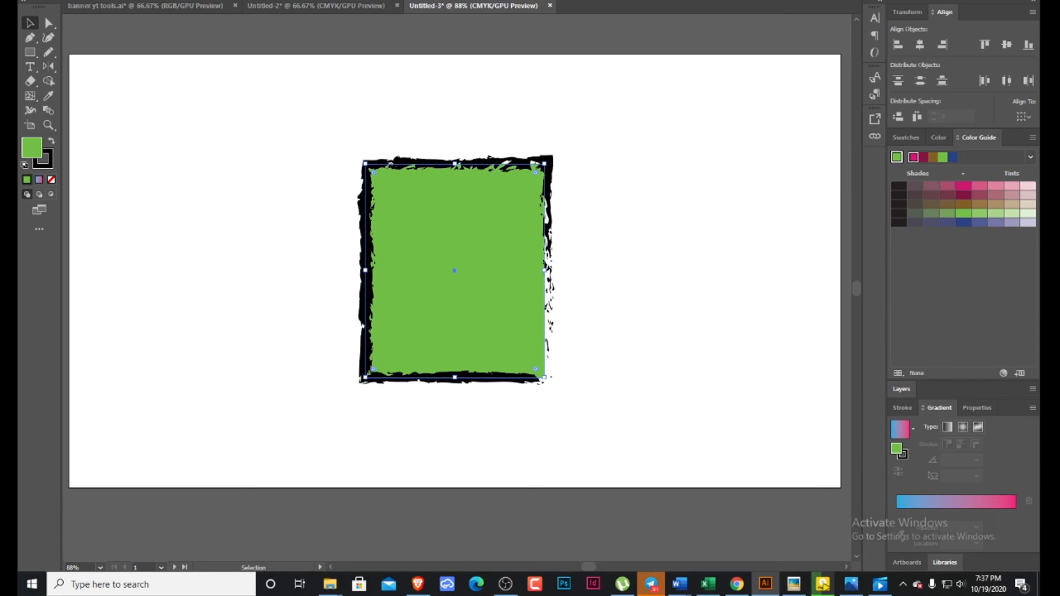
{"action": "left_click", "coordinate": [297, 1]}
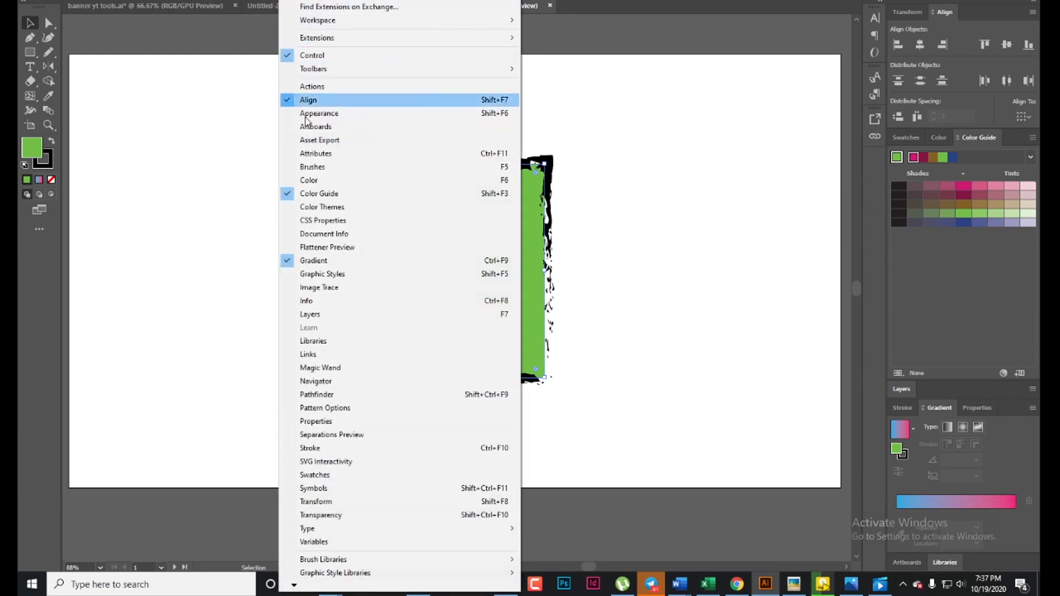
{"action": "left_click", "coordinate": [301, 424]}
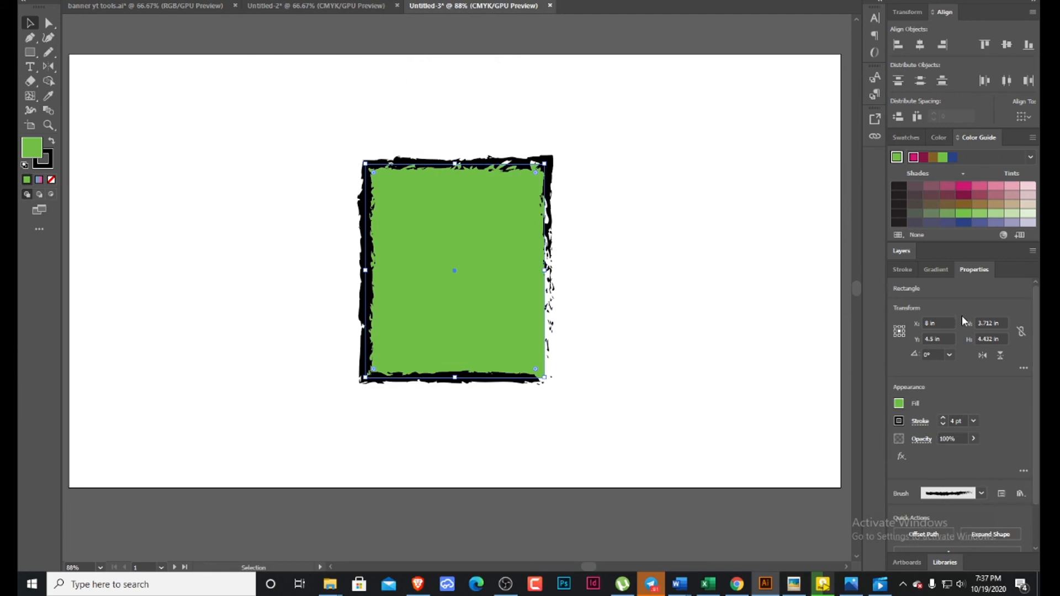
{"action": "scroll", "coordinate": [963, 316], "scroll_direction": "down", "scroll_amount": 2}
{"action": "scroll", "coordinate": [938, 265], "scroll_direction": "up", "scroll_amount": 1}
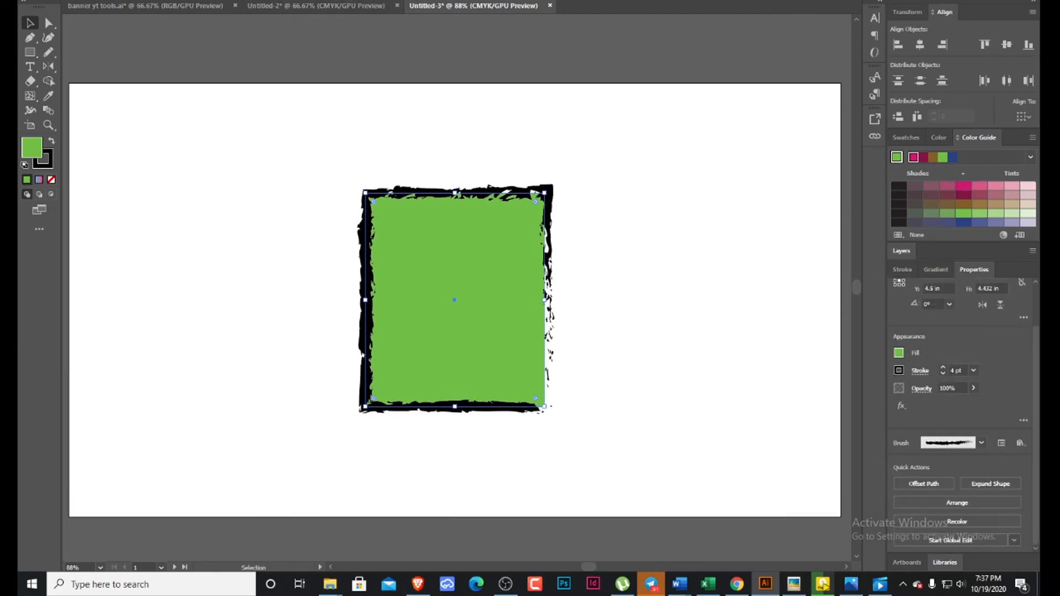
Display the document's layers and the gradient settings in the workspace.
{"action": "left_click", "coordinate": [291, 1]}
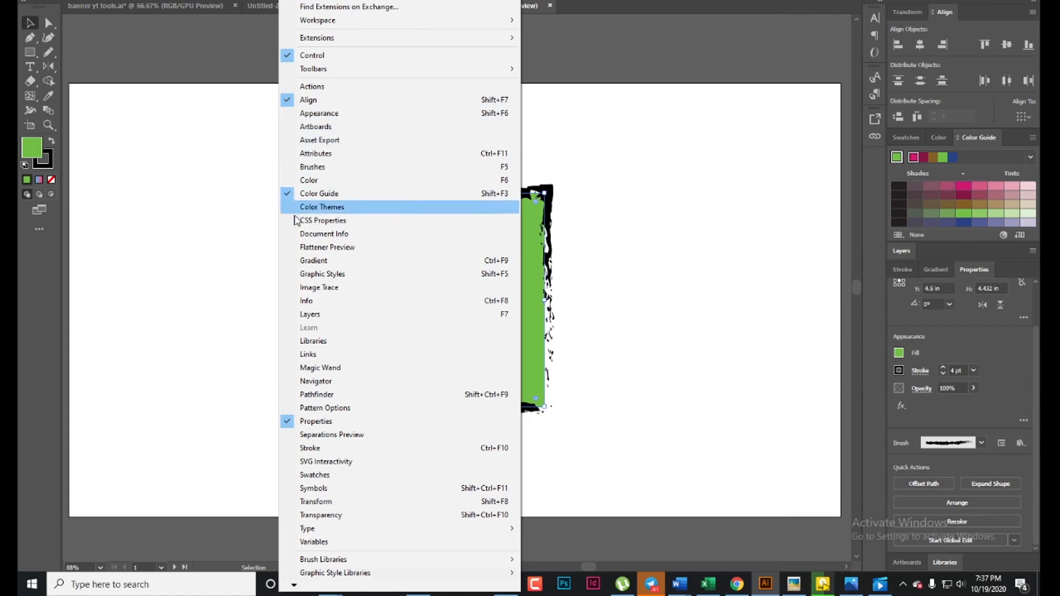
{"action": "left_click", "coordinate": [293, 316]}
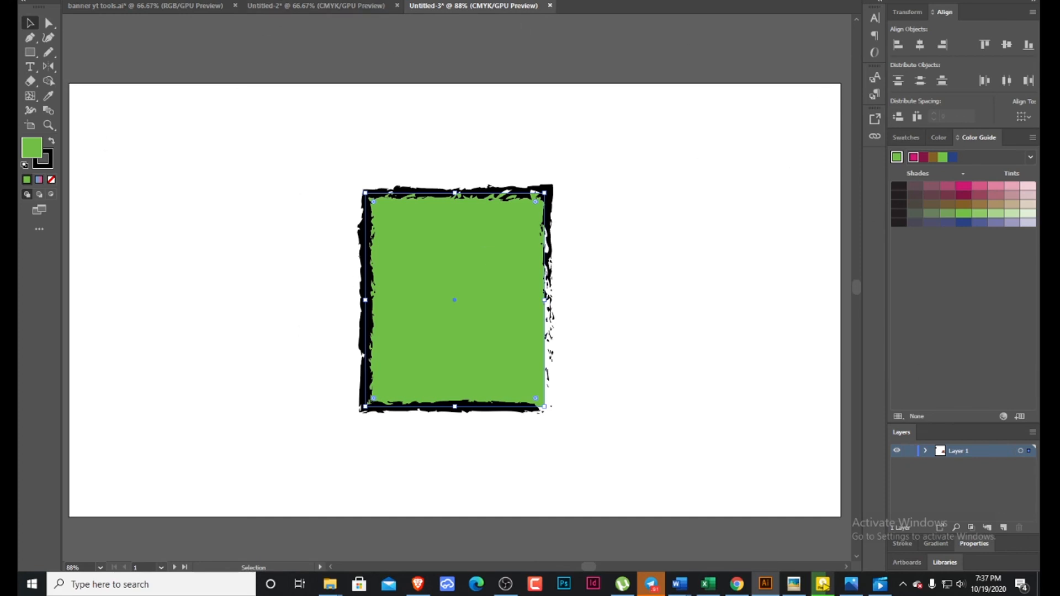
{"action": "left_click", "coordinate": [291, 1]}
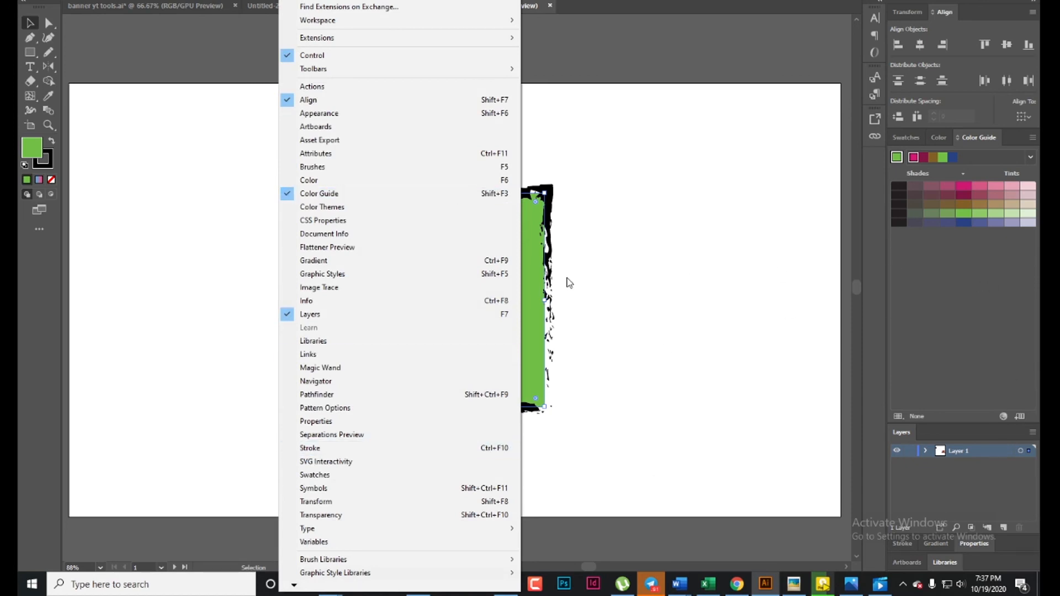
{"action": "left_click", "coordinate": [313, 261]}
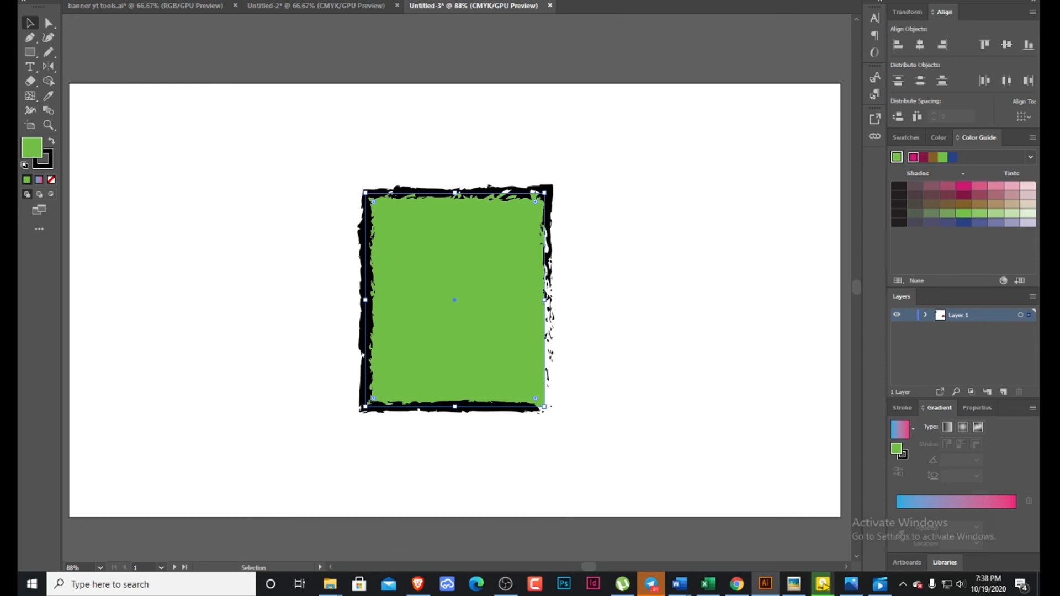
{"action": "left_click", "coordinate": [76, 0]}
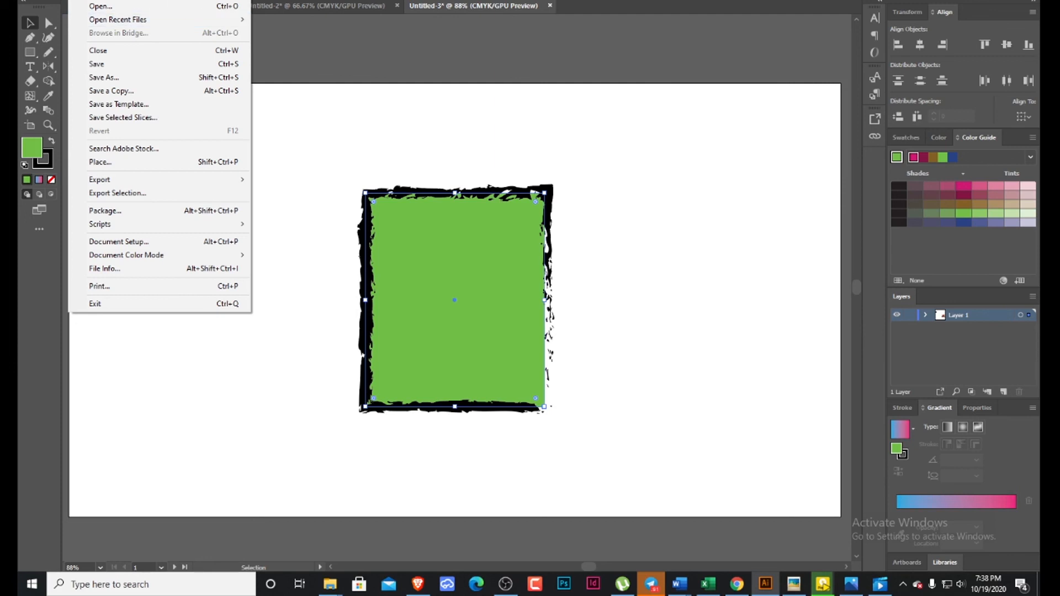
{"action": "left_click", "coordinate": [303, 143]}
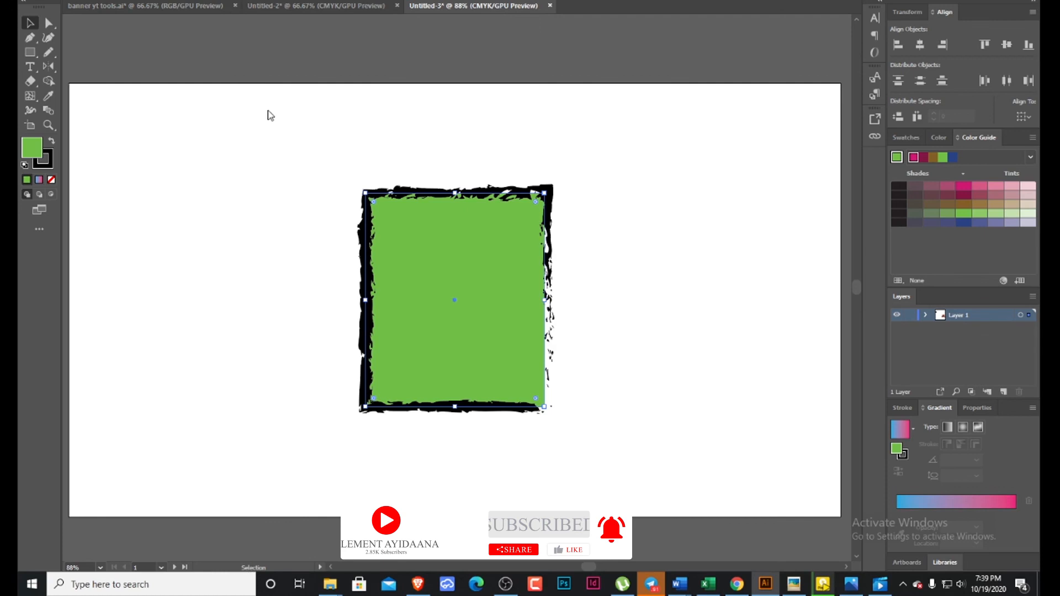
Select the green rectangle, enlarge it from its upper-right corner, and reshape it into a short, wide banner.
{"action": "left_click_drag", "start_coordinate": [269, 112], "coordinate": [622, 484]}
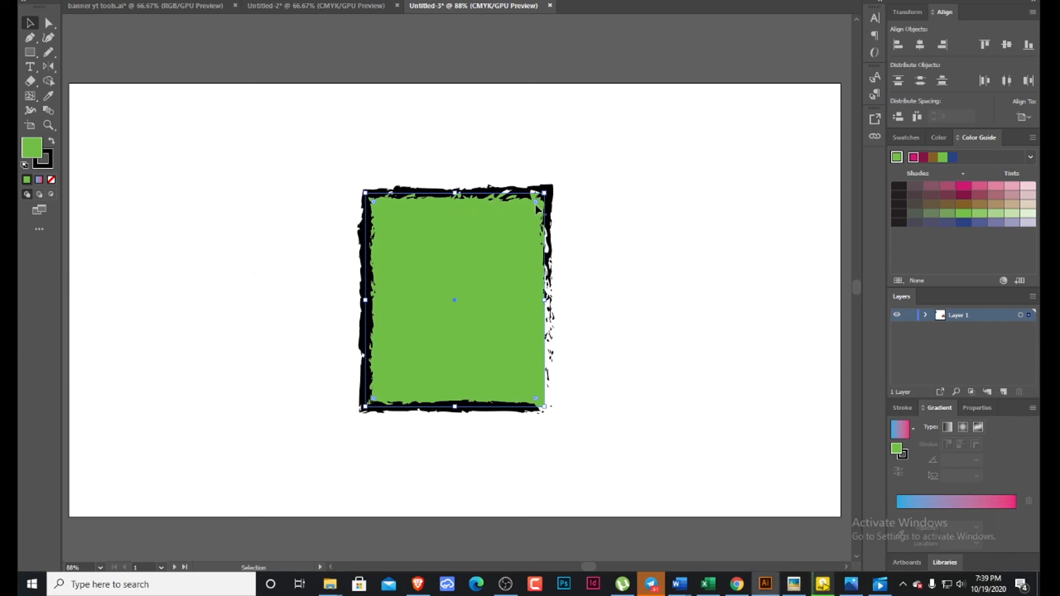
{"action": "left_click_drag", "start_coordinate": [544, 193], "coordinate": [608, 135]}
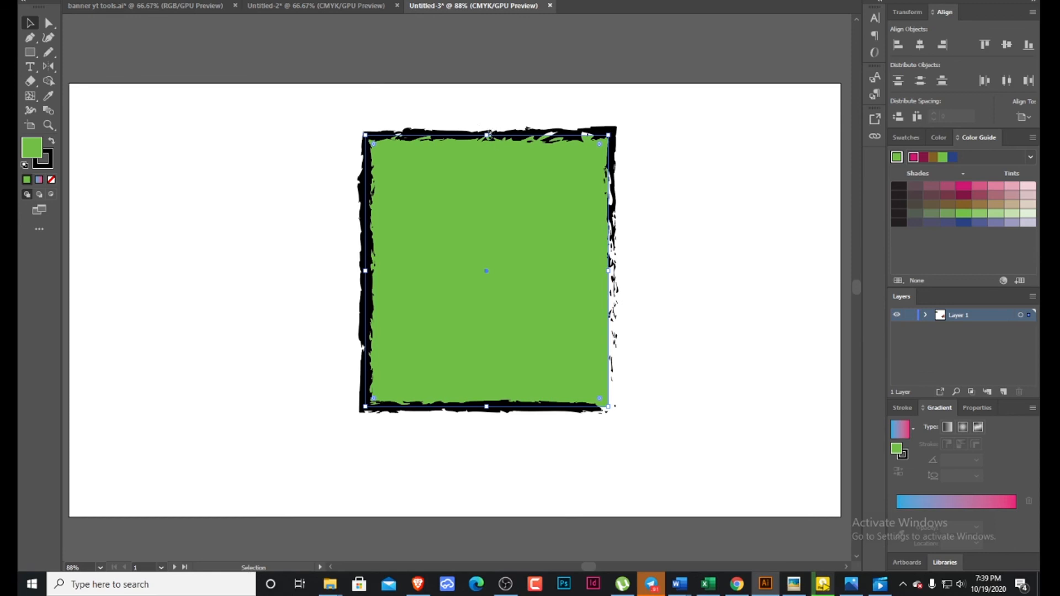
{"action": "left_click_drag", "start_coordinate": [487, 135], "coordinate": [486, 308]}
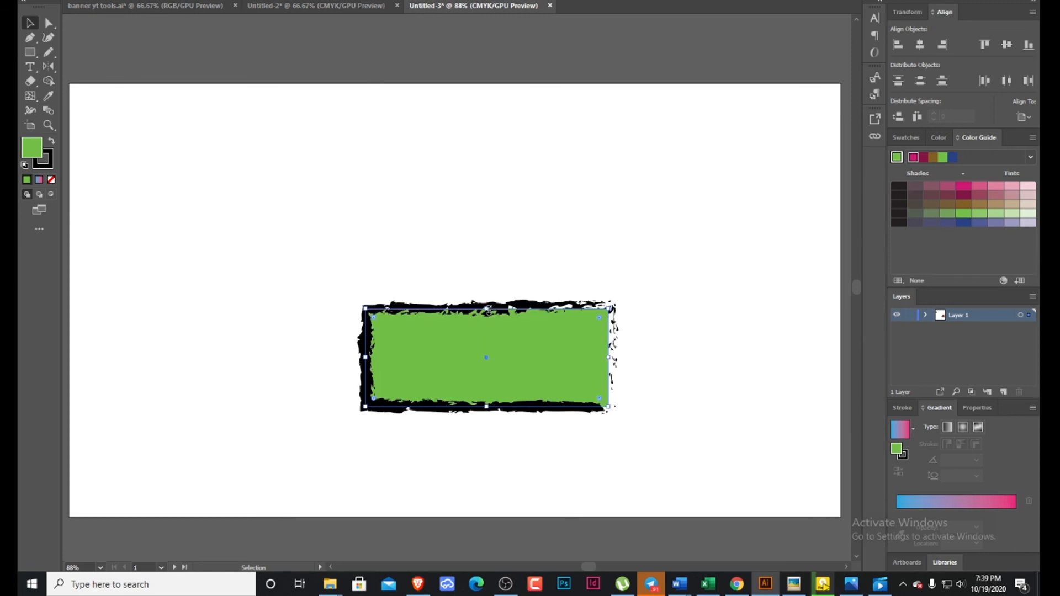
{"action": "left_click_drag", "start_coordinate": [609, 357], "coordinate": [795, 348]}
Move the green banner up near the artboard's upper edge, and bring it back down to around the middle.
{"action": "left_click_drag", "start_coordinate": [608, 354], "coordinate": [522, 192]}
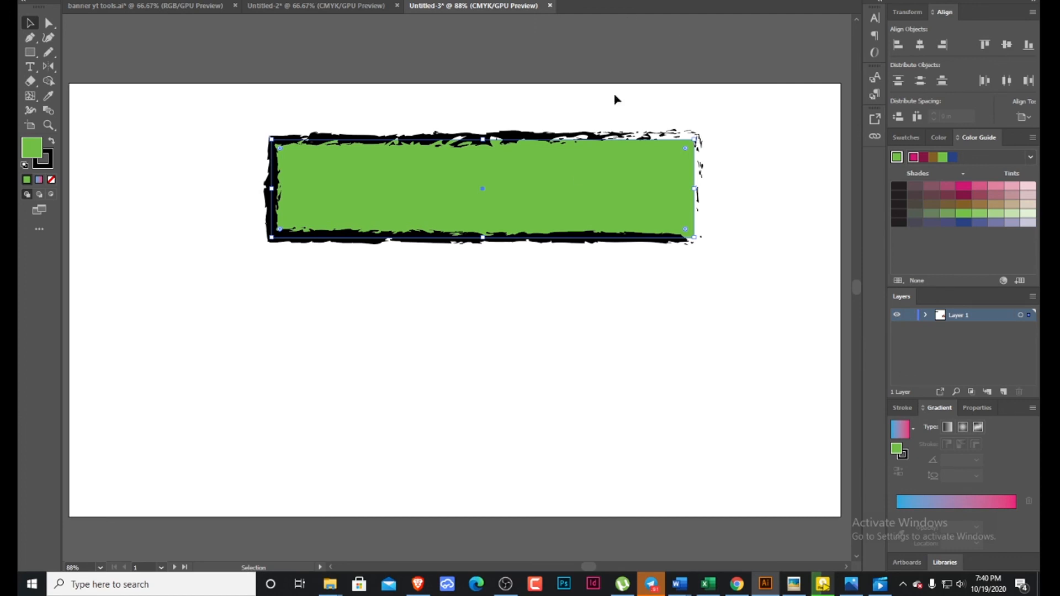
{"action": "left_click_drag", "start_coordinate": [395, 189], "coordinate": [386, 304]}
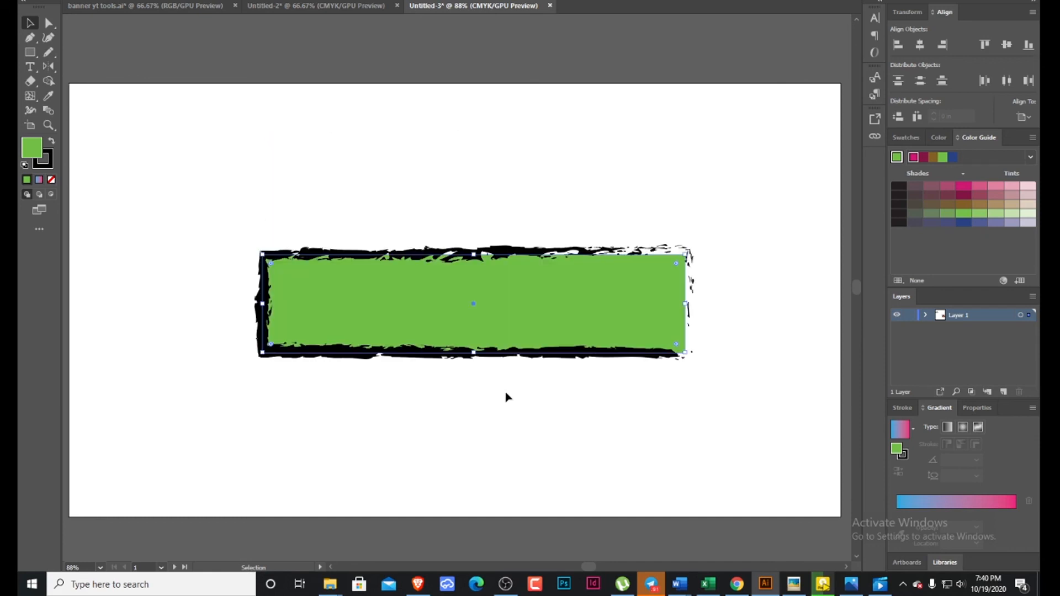